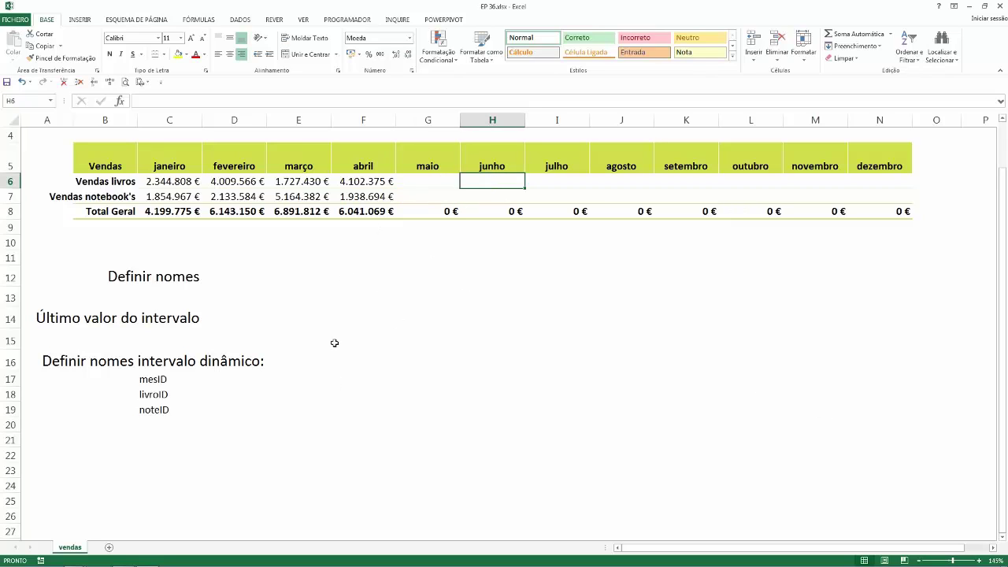
Step: Check the workbook's defined names in the Name Manager and close it
{"action": "left_click_drag", "start_coordinate": [199, 276], "coordinate": [203, 276]}
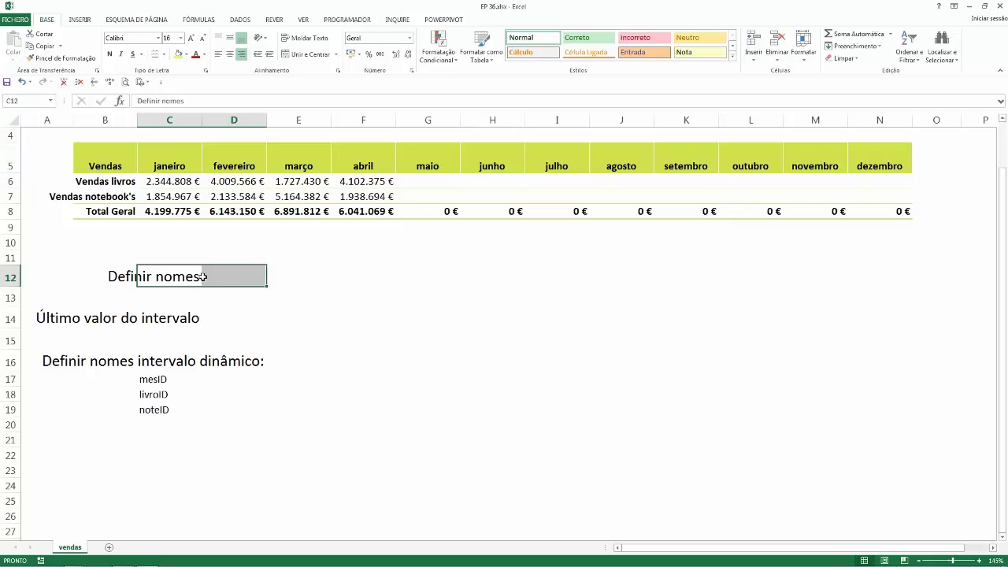
{"action": "left_click", "coordinate": [120, 276]}
{"action": "left_click", "coordinate": [162, 272]}
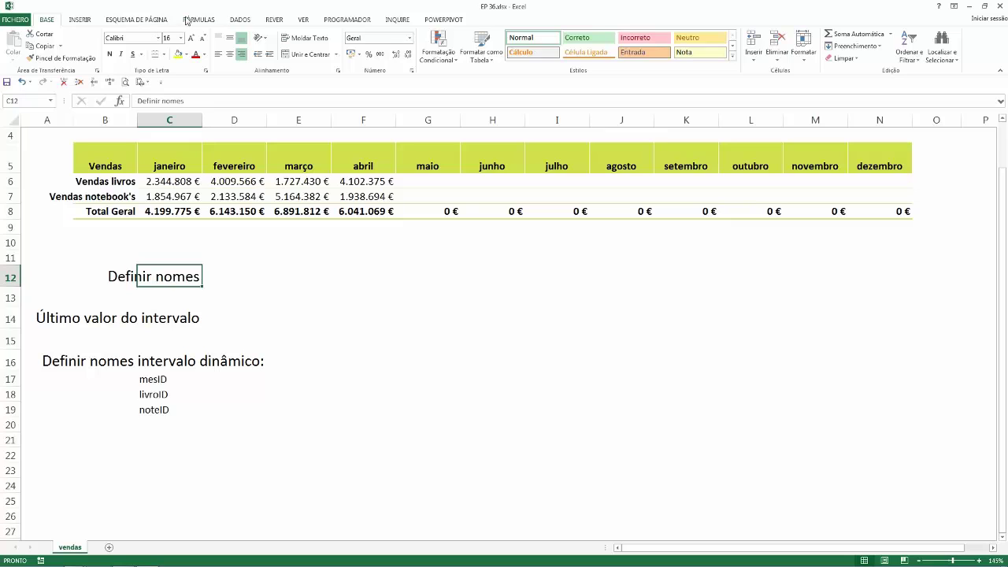
{"action": "left_click", "coordinate": [193, 22]}
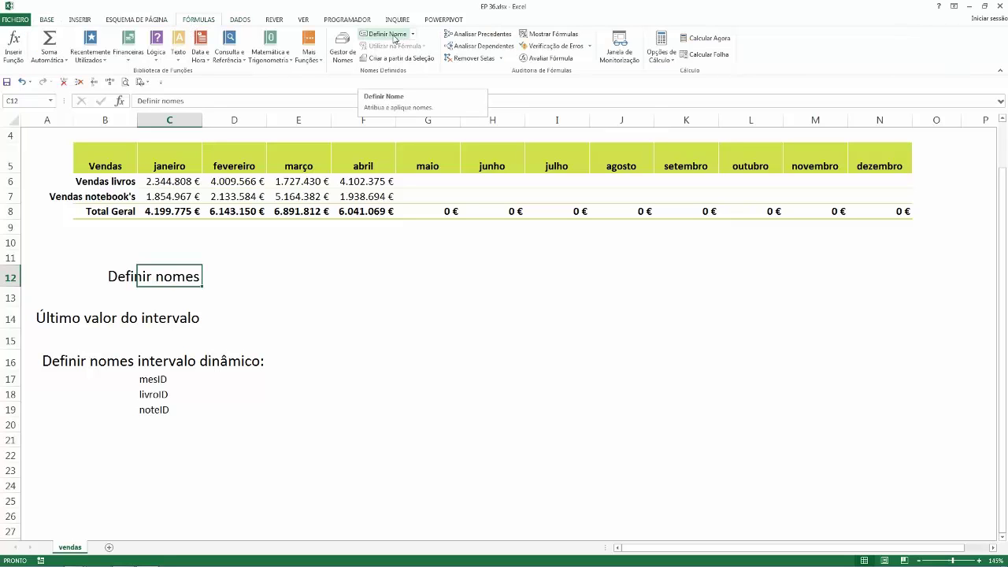
{"action": "left_click", "coordinate": [347, 51]}
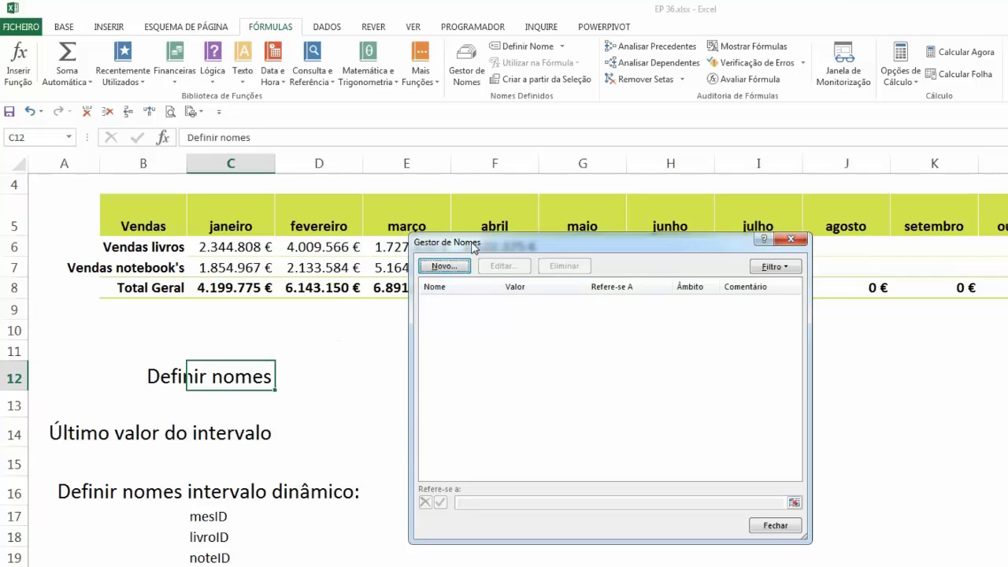
{"action": "left_click", "coordinate": [767, 525]}
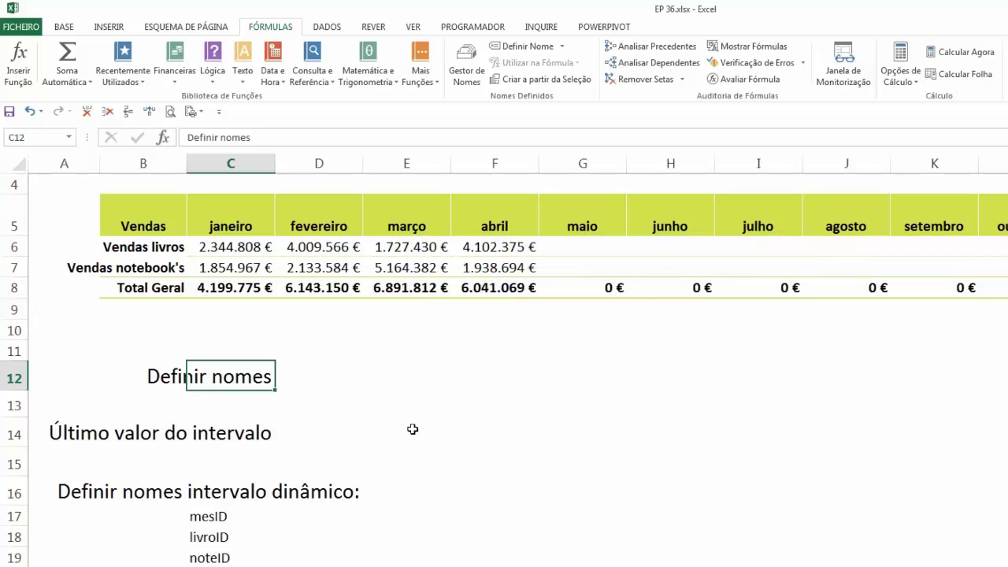
Step: Examine the Vendas livros row, comparing the filled cells C6:F6 with the full-year range C6:N6
{"action": "left_click", "coordinate": [297, 441]}
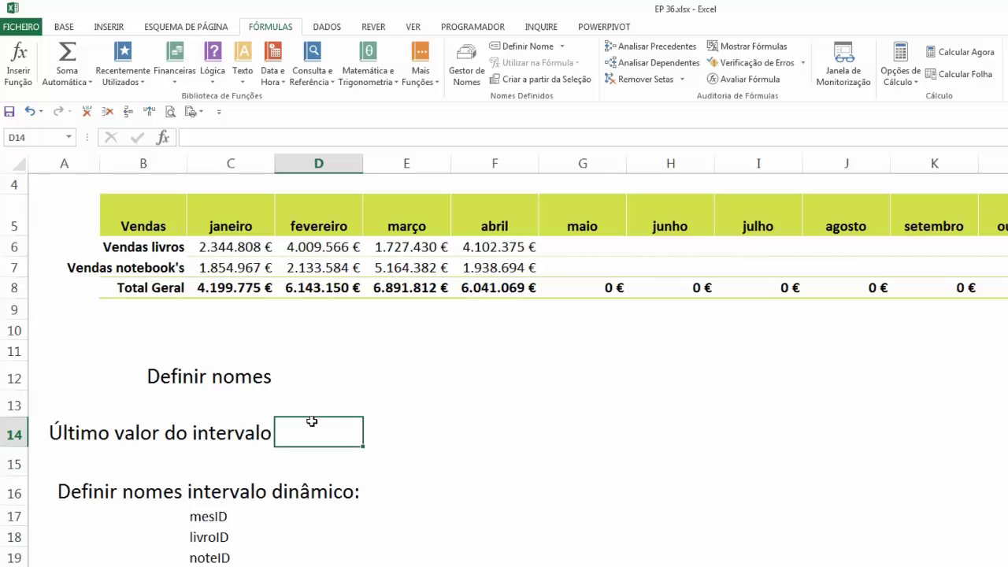
{"action": "left_click", "coordinate": [219, 249]}
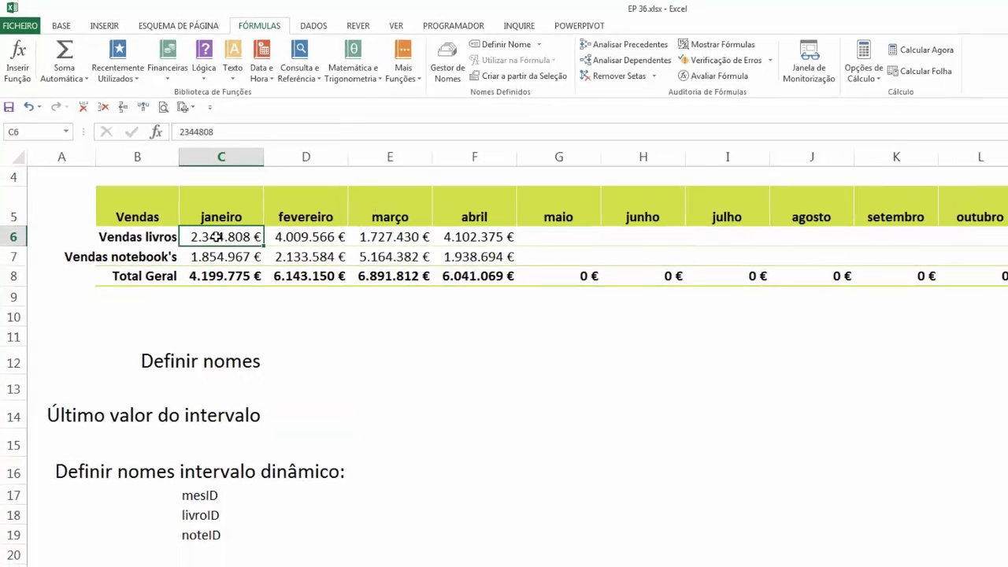
{"action": "left_click", "coordinate": [298, 212]}
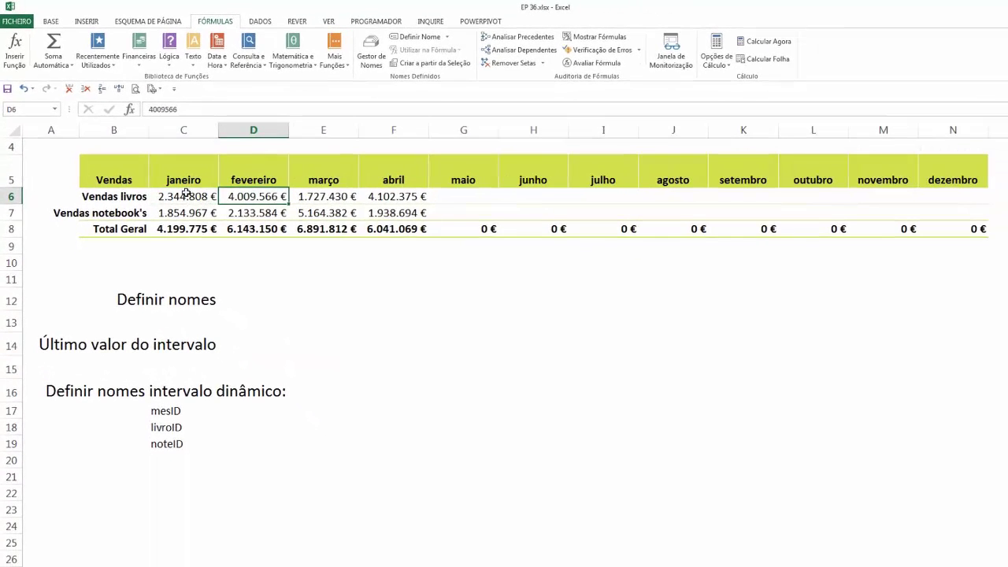
{"action": "left_click_drag", "start_coordinate": [186, 193], "coordinate": [392, 199]}
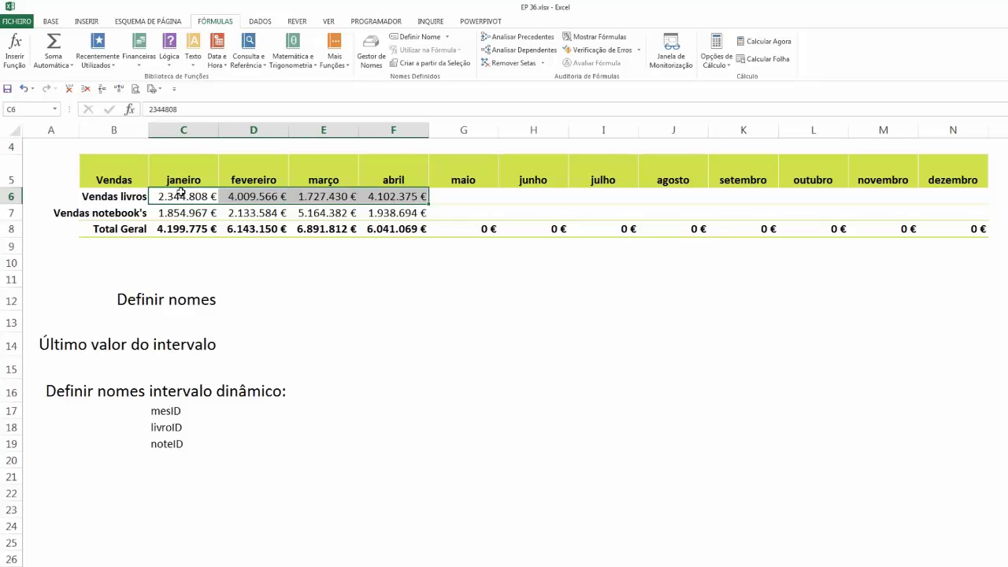
{"action": "left_click_drag", "start_coordinate": [181, 196], "coordinate": [930, 196]}
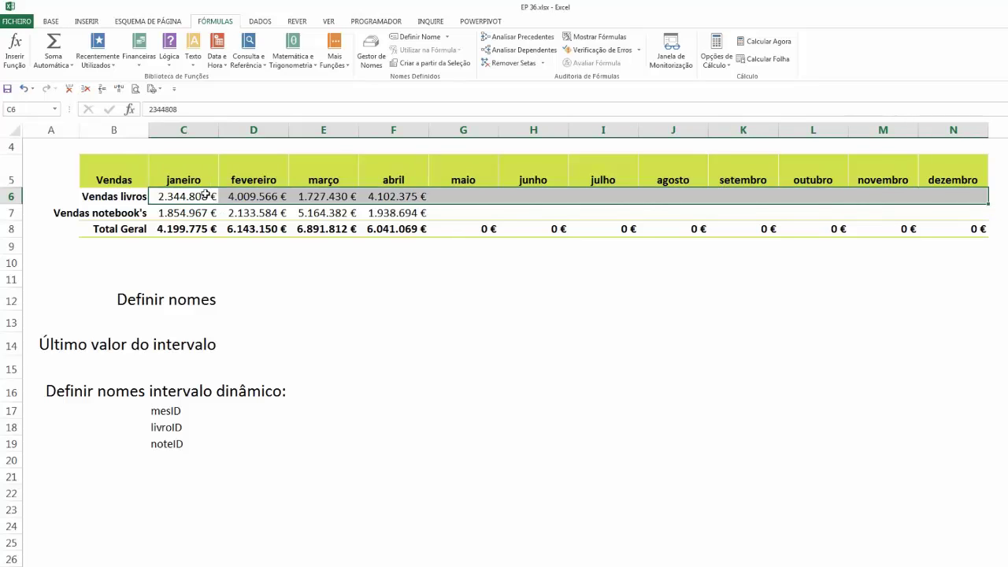
{"action": "left_click_drag", "start_coordinate": [204, 196], "coordinate": [384, 197]}
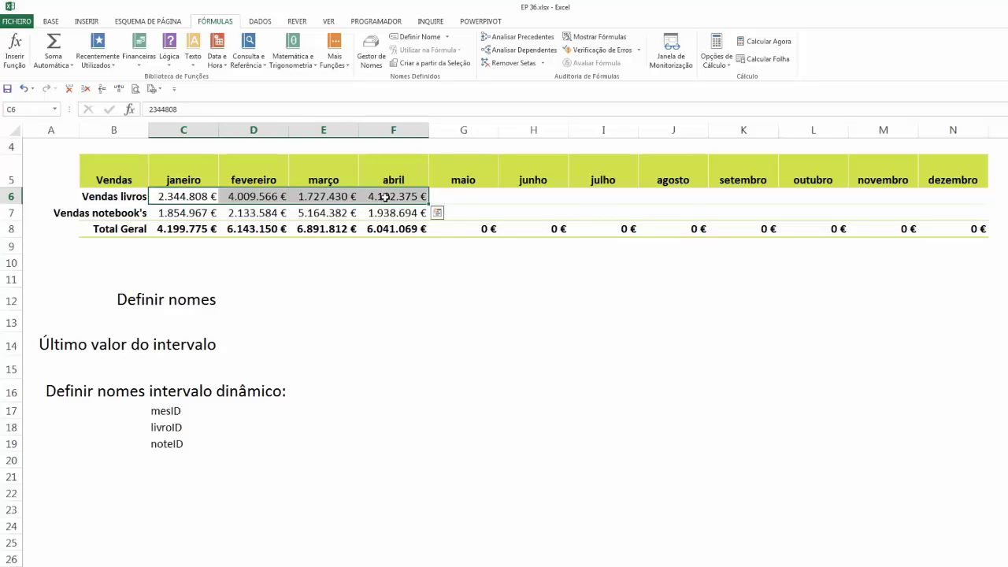
{"action": "left_click", "coordinate": [389, 196]}
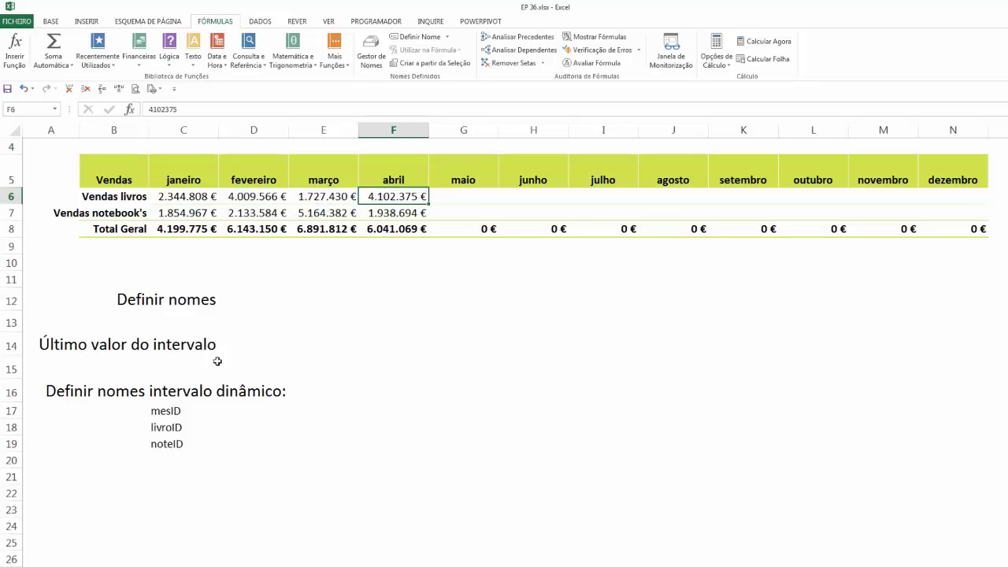
Step: Start an ÍNDICE formula in D14 beside Último valor do intervalo, using the absolute range $C$6:$N$6 as its array
{"action": "left_click", "coordinate": [247, 341]}
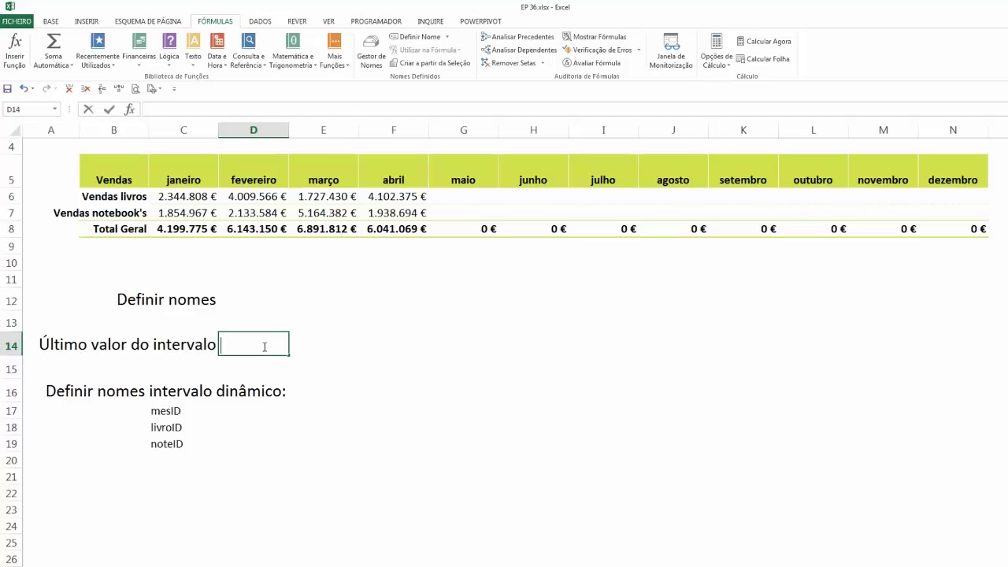
{"action": "type", "text": "="}
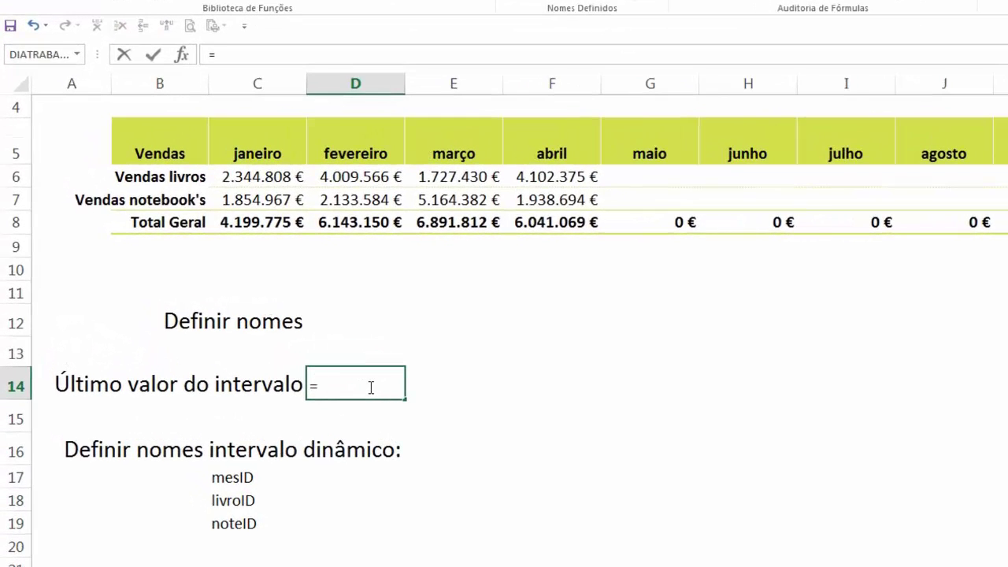
{"action": "type", "text": "í"}
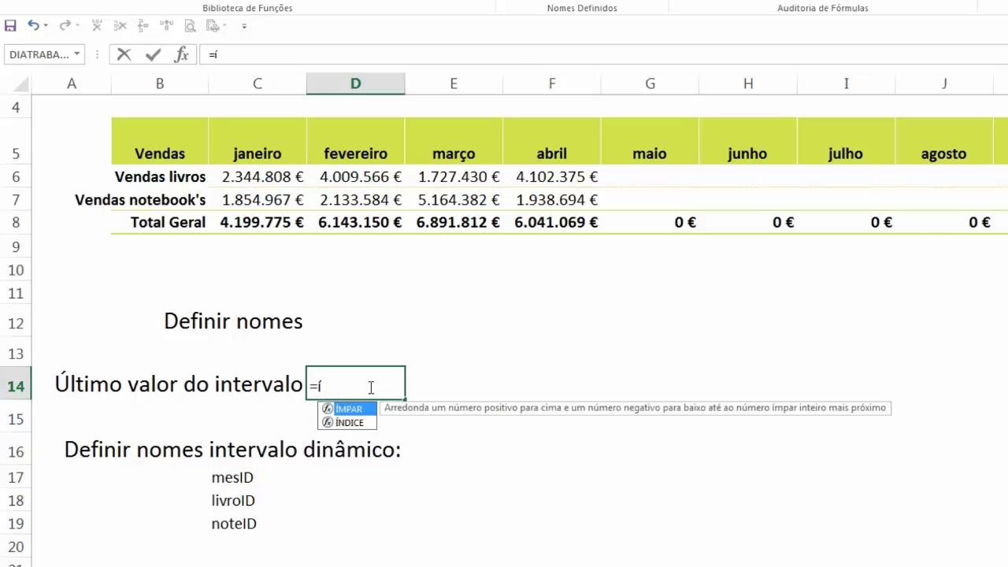
{"action": "key", "text": "Down"}
{"action": "key", "text": "Tab"}
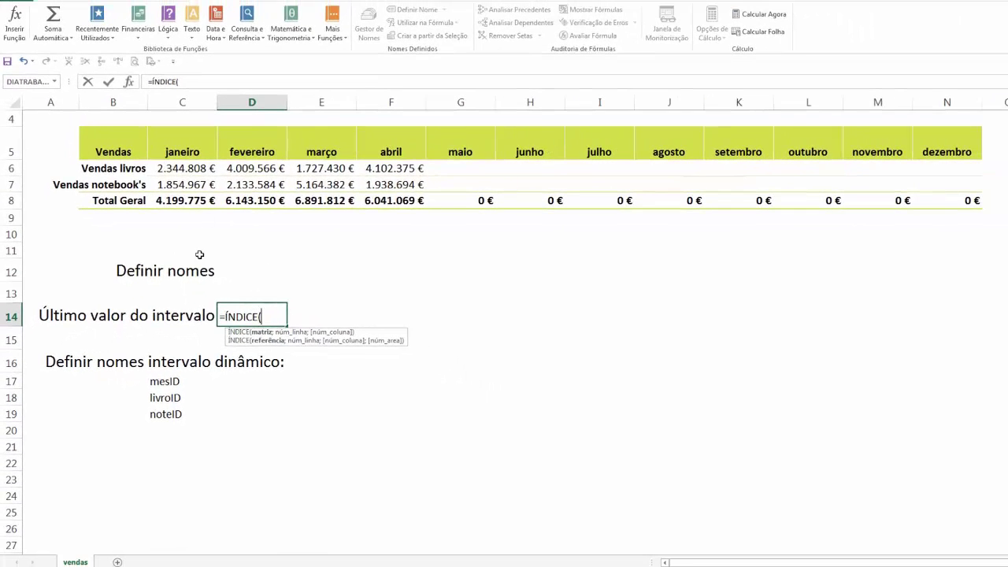
{"action": "left_click", "coordinate": [180, 167]}
{"action": "left_click_drag", "start_coordinate": [203, 170], "coordinate": [943, 178]}
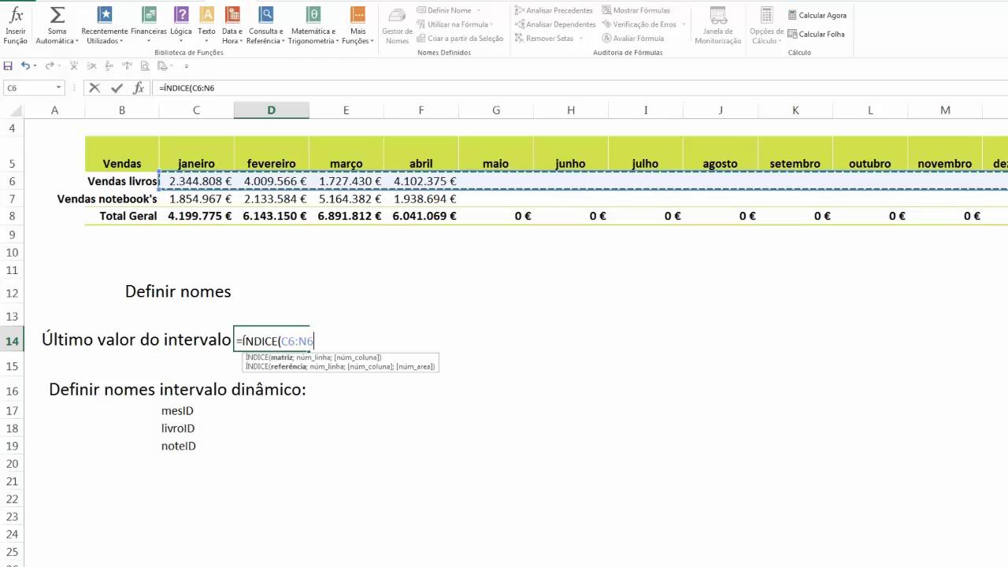
{"action": "key", "text": "F4"}
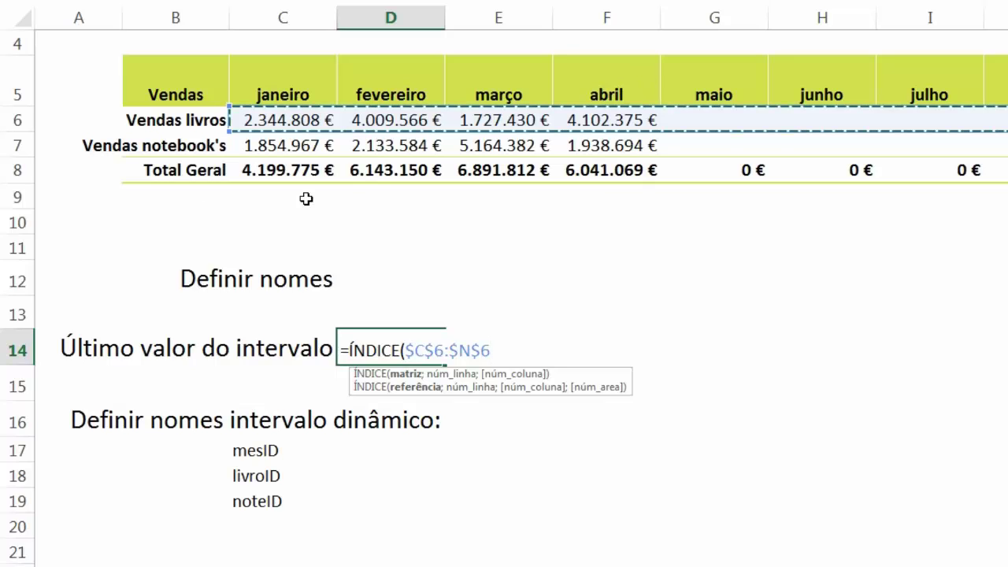
Step: Leave the ÍNDICE row argument empty and insert the CONTAR.VAL function as the column argument
{"action": "type", "text": ";"}
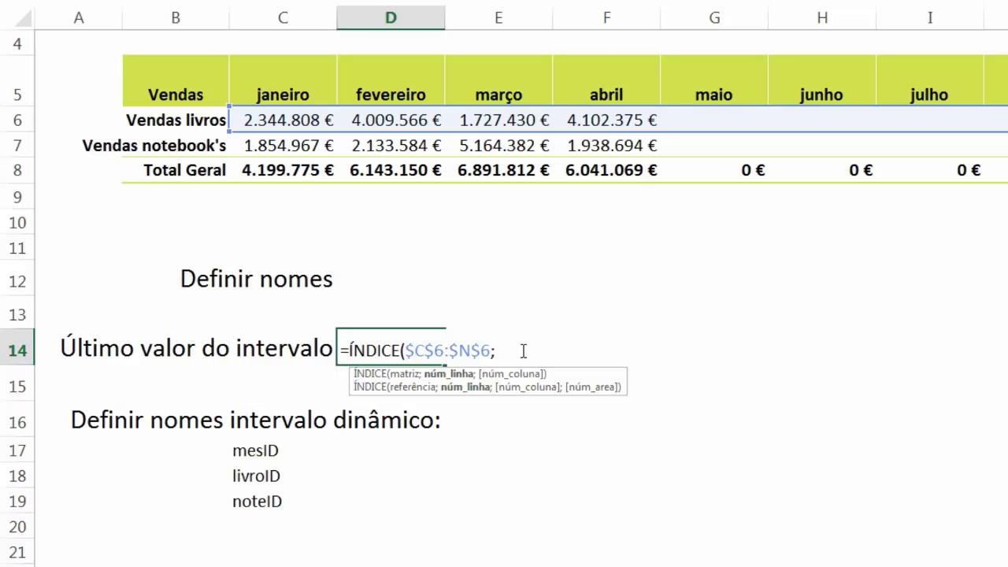
{"action": "type", "text": ";"}
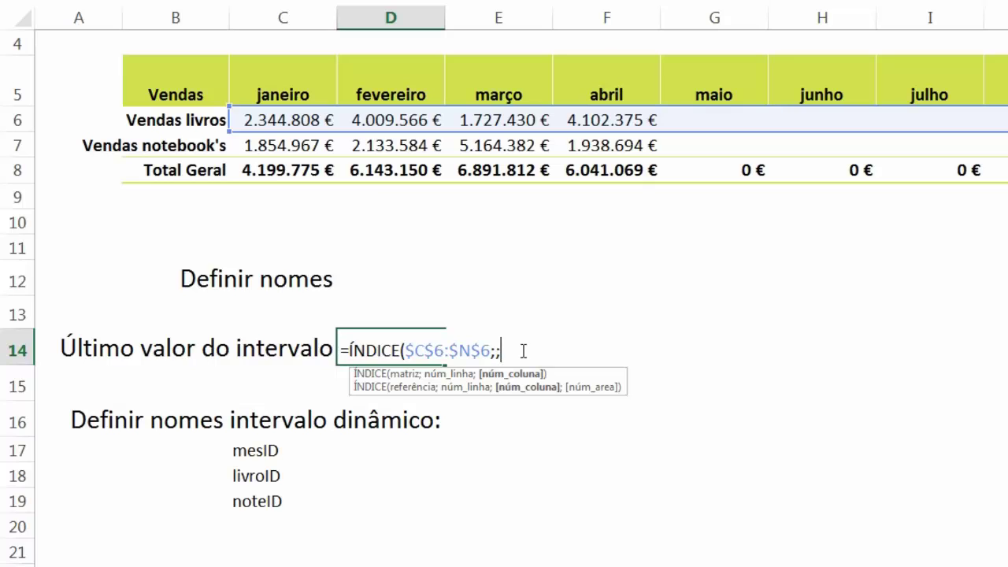
{"action": "key", "text": "BackSpace"}
{"action": "type", "text": ";"}
{"action": "type", "text": "cont"}
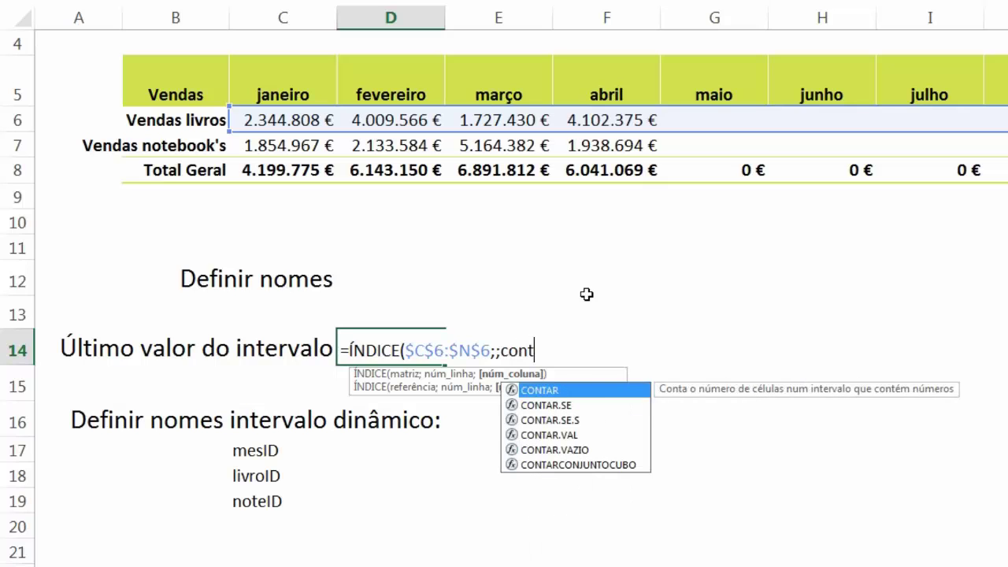
{"action": "key", "text": "Down"}
{"action": "key", "text": "Down"}
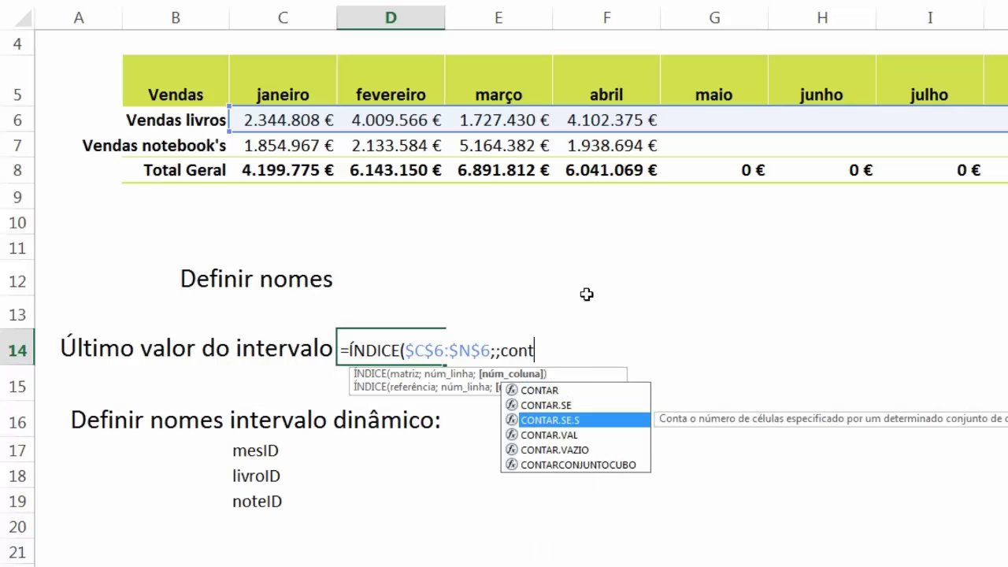
{"action": "key", "text": "Down"}
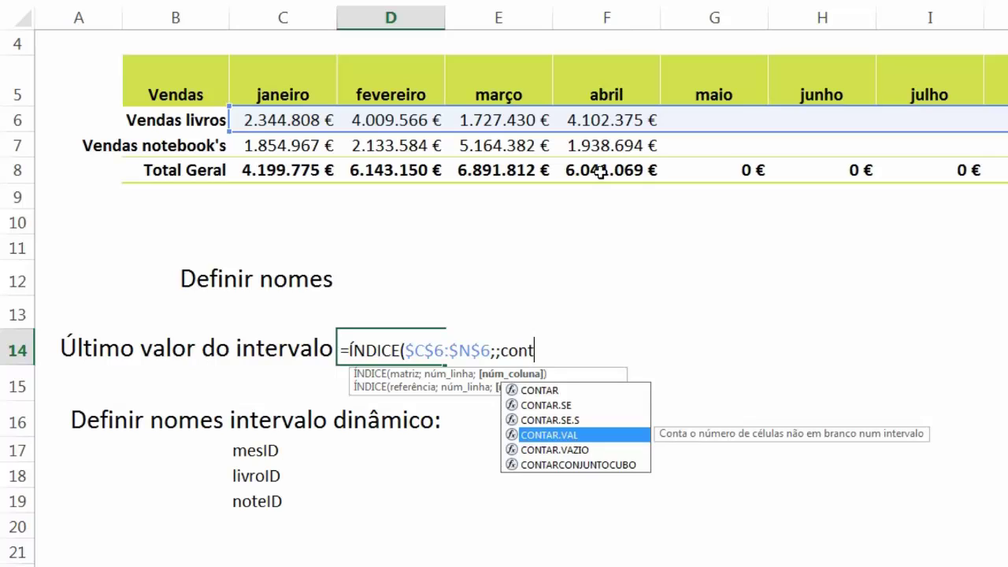
{"action": "key", "text": "Tab"}
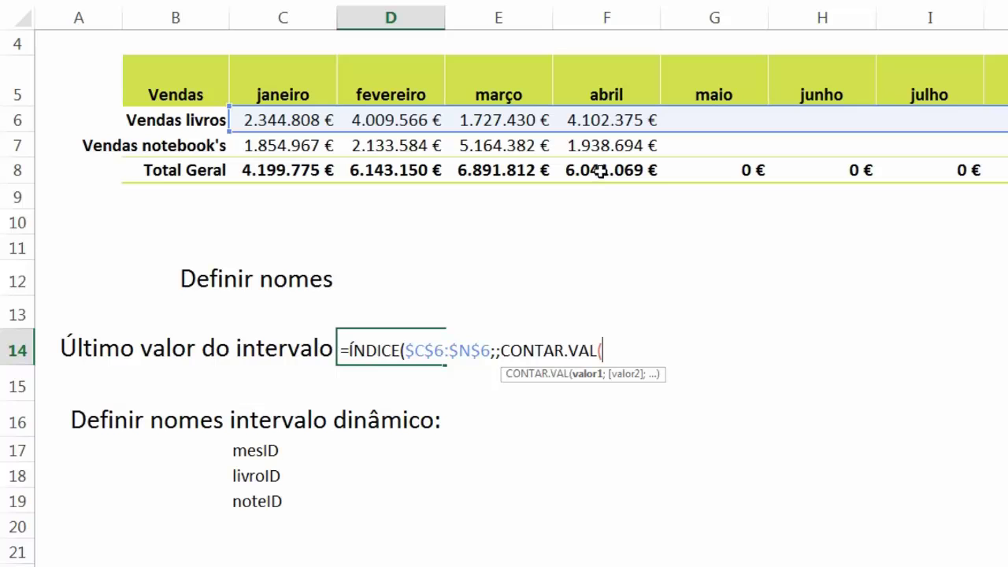
Step: Give CONTAR.VAL the absolute range $C$6:$N$6 and enter the completed formula in D14
{"action": "left_click", "coordinate": [264, 119]}
{"action": "left_click_drag", "start_coordinate": [459, 119], "coordinate": [1007, 120]}
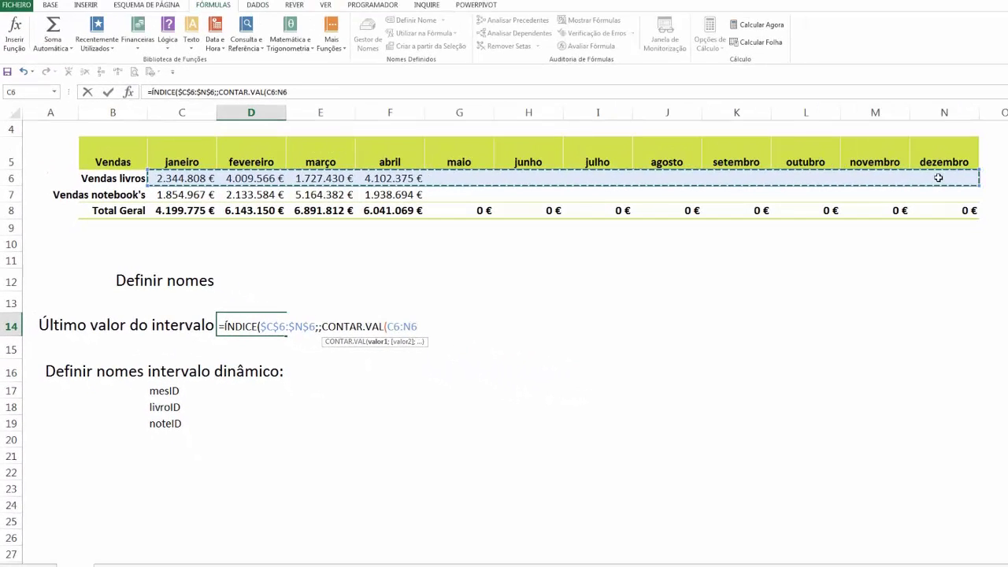
{"action": "key", "text": "F4"}
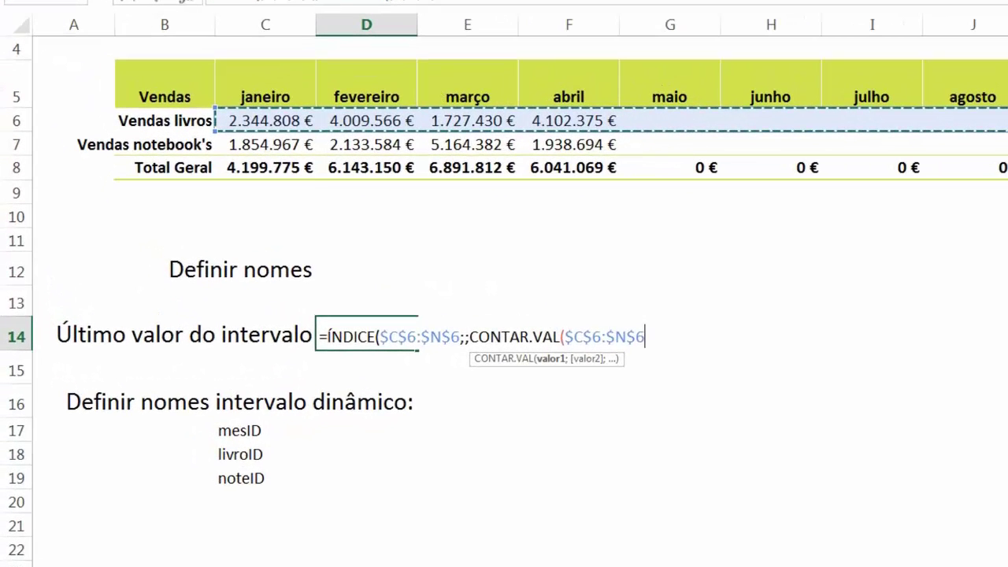
{"action": "type", "text": ")"}
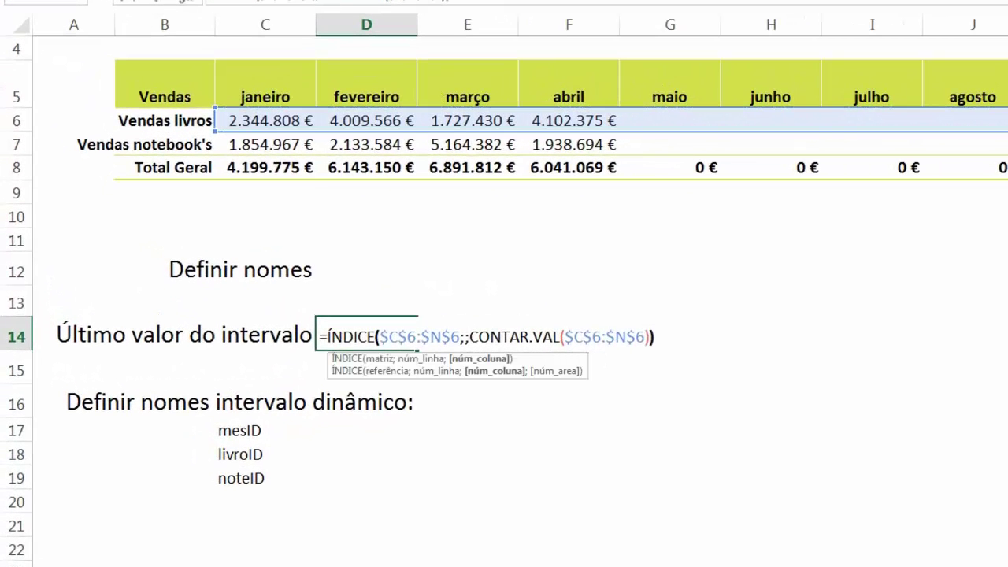
{"action": "key", "text": "Return"}
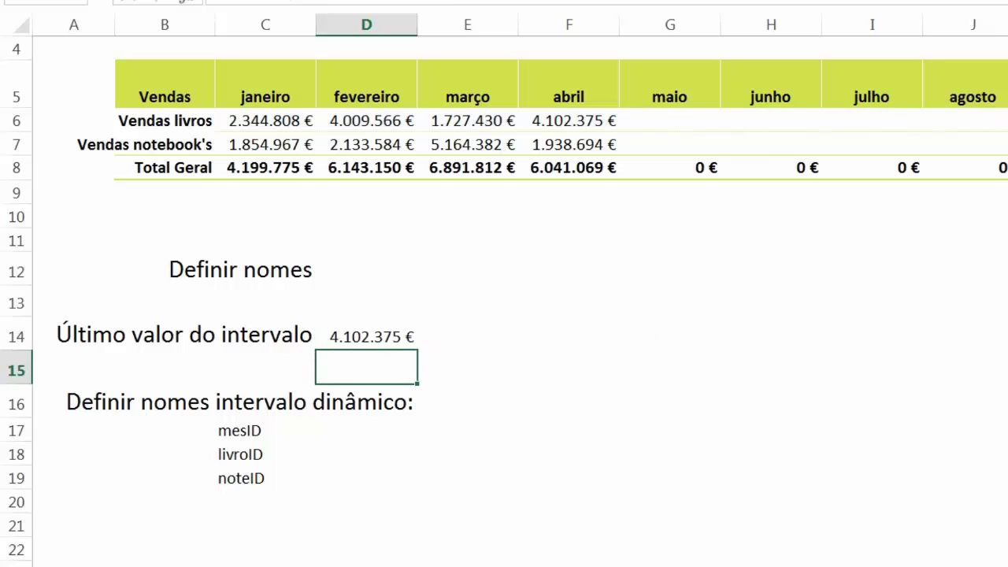
Step: Compare the result in D14 with the abril value for Vendas livros in F6
{"action": "left_click", "coordinate": [386, 338]}
{"action": "left_click", "coordinate": [595, 121]}
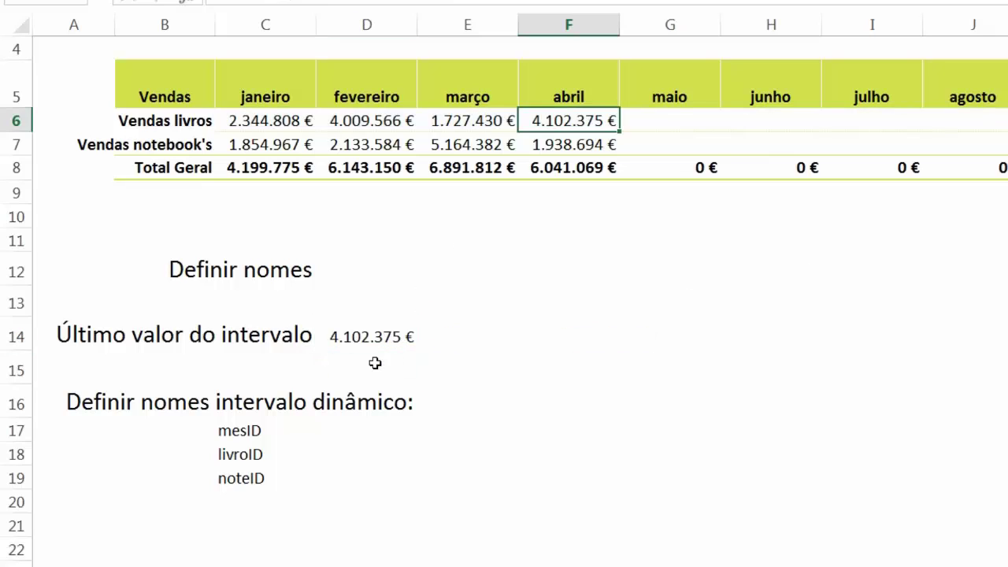
{"action": "left_click", "coordinate": [391, 335]}
{"action": "left_click", "coordinate": [589, 122]}
Step: Evaluate the D14 formula step by step to inspect how CONTAR.VAL feeds ÍNDICE, and close the evaluation
{"action": "left_click", "coordinate": [394, 330]}
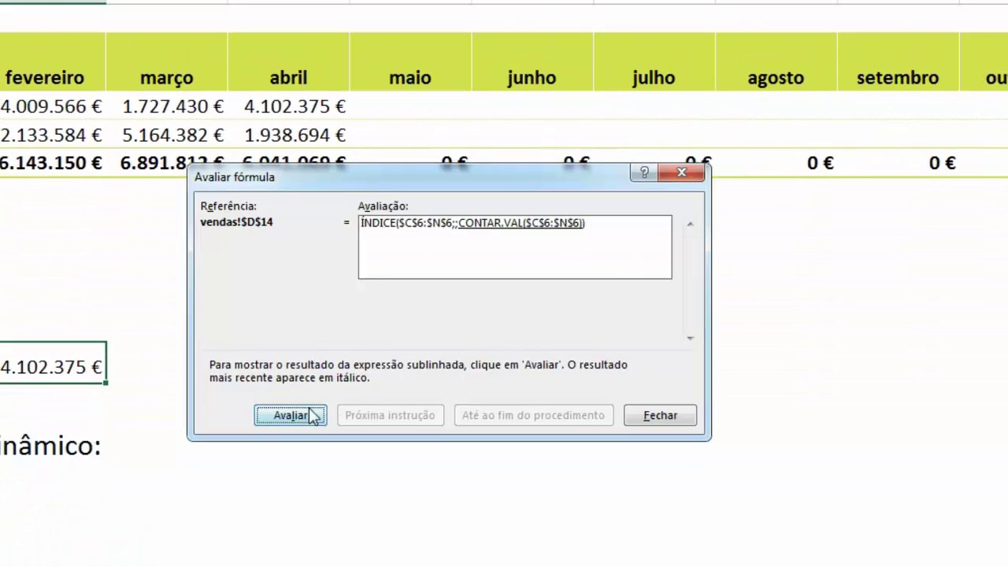
{"action": "left_click", "coordinate": [299, 485]}
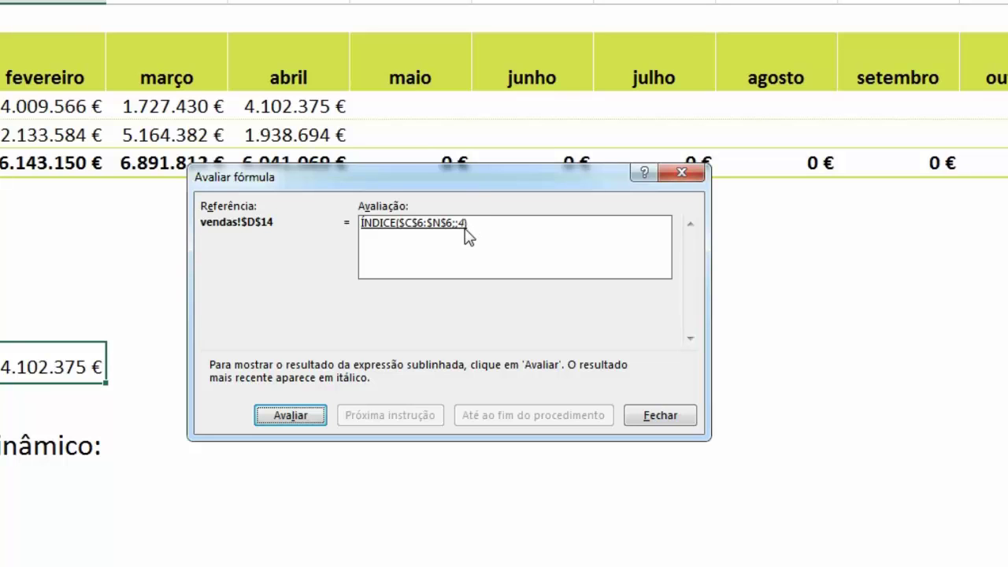
{"action": "left_click_drag", "start_coordinate": [460, 179], "coordinate": [442, 198]}
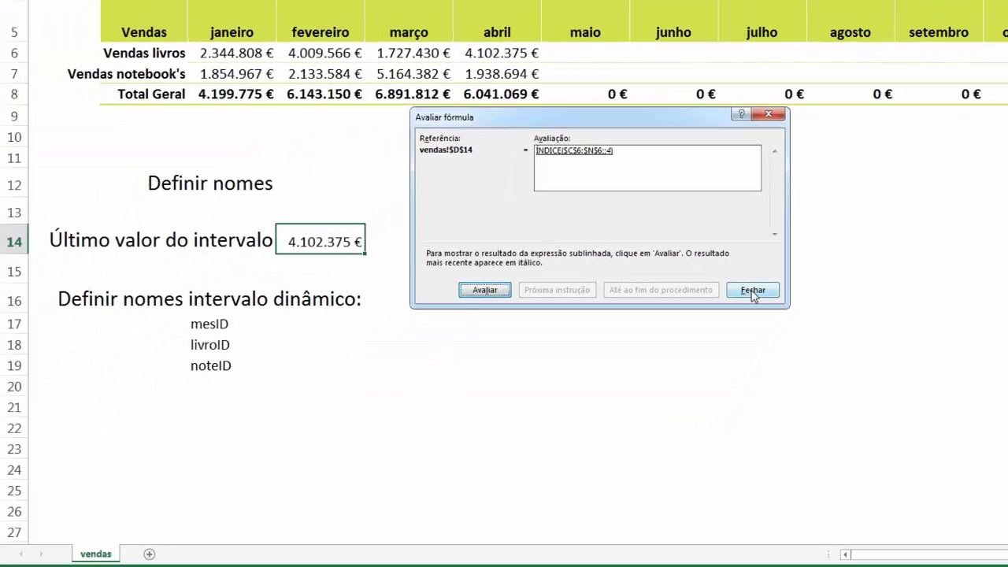
{"action": "left_click", "coordinate": [484, 291]}
{"action": "left_click", "coordinate": [738, 291]}
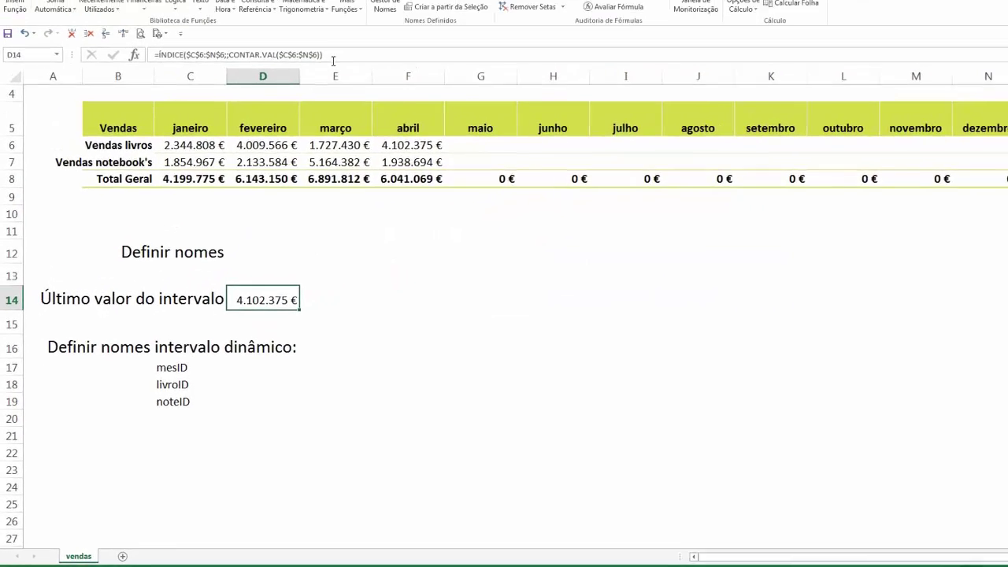
Step: Copy the D14 formula without its equals sign and paste it as text into E14
{"action": "left_click_drag", "start_coordinate": [326, 57], "coordinate": [154, 58]}
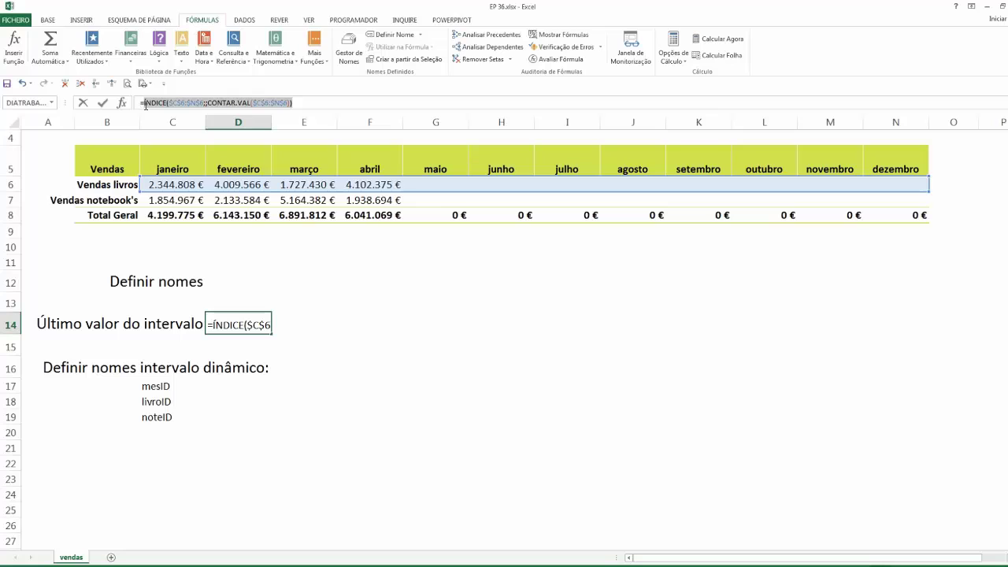
{"action": "key", "text": "ctrl+c"}
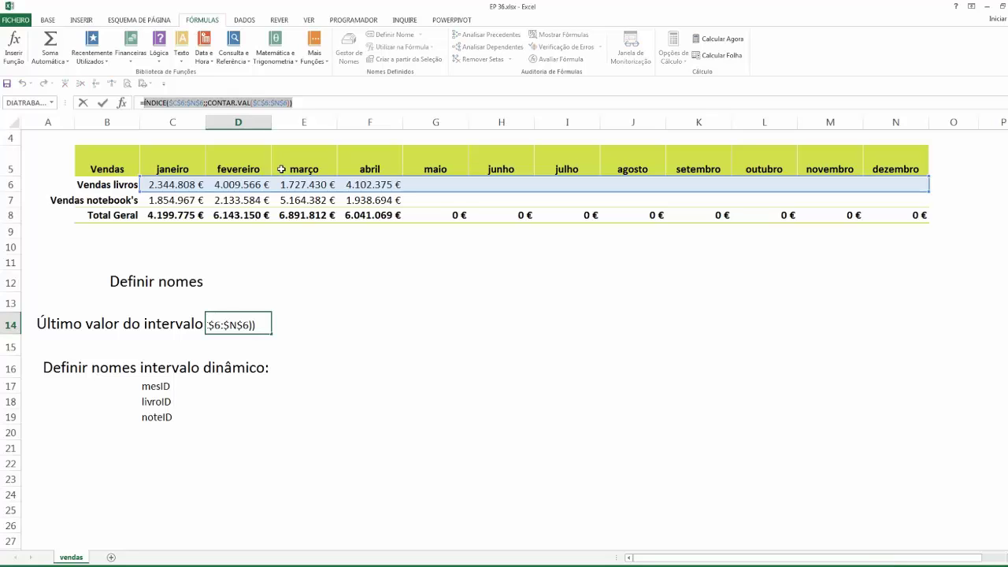
{"action": "key", "text": "Tab"}
{"action": "key", "text": "ctrl+v"}
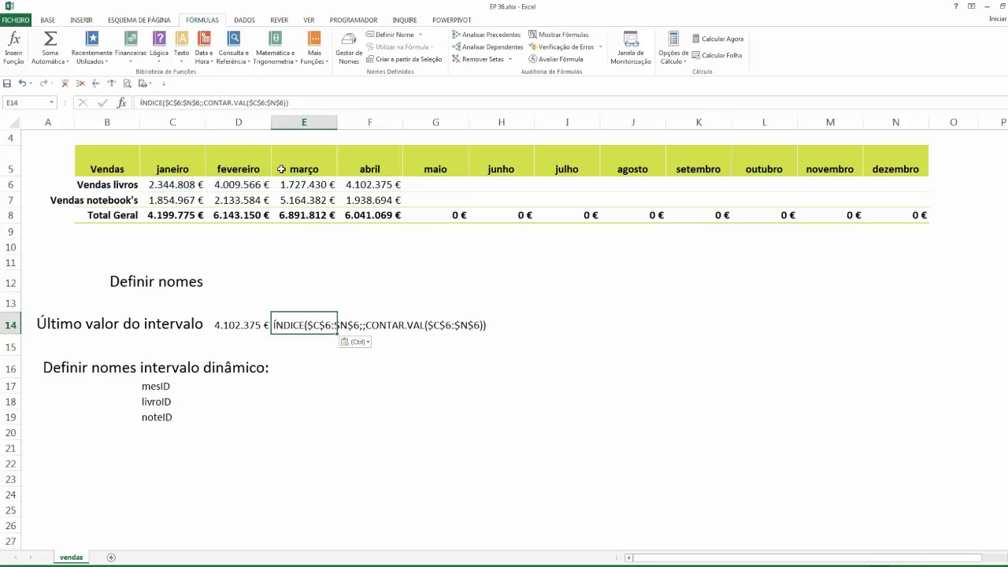
{"action": "left_click", "coordinate": [327, 354]}
{"action": "left_click", "coordinate": [316, 321]}
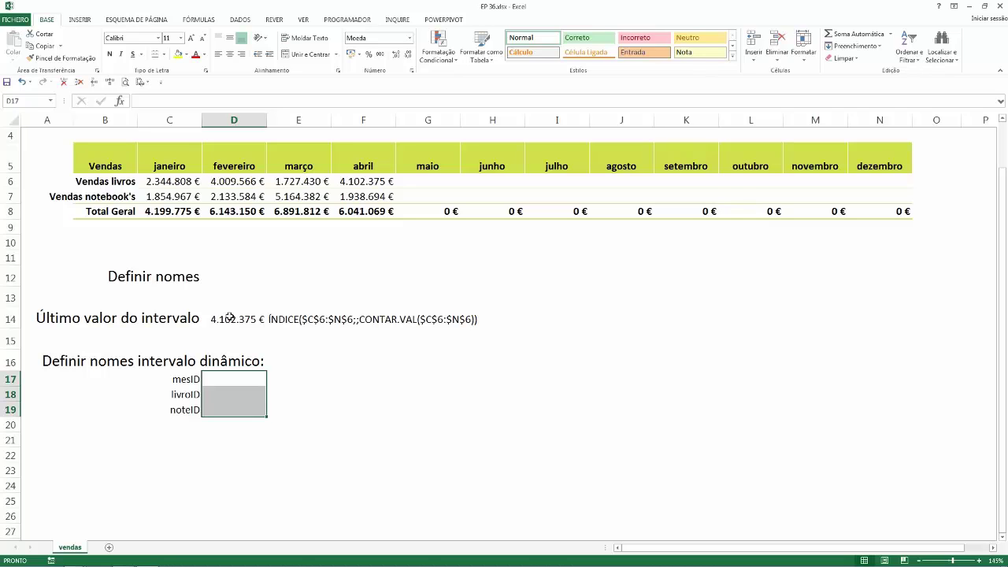
Step: Copy the formula text in E14 into D17:D19, beside mesID, livroID and noteID
{"action": "left_click", "coordinate": [296, 322]}
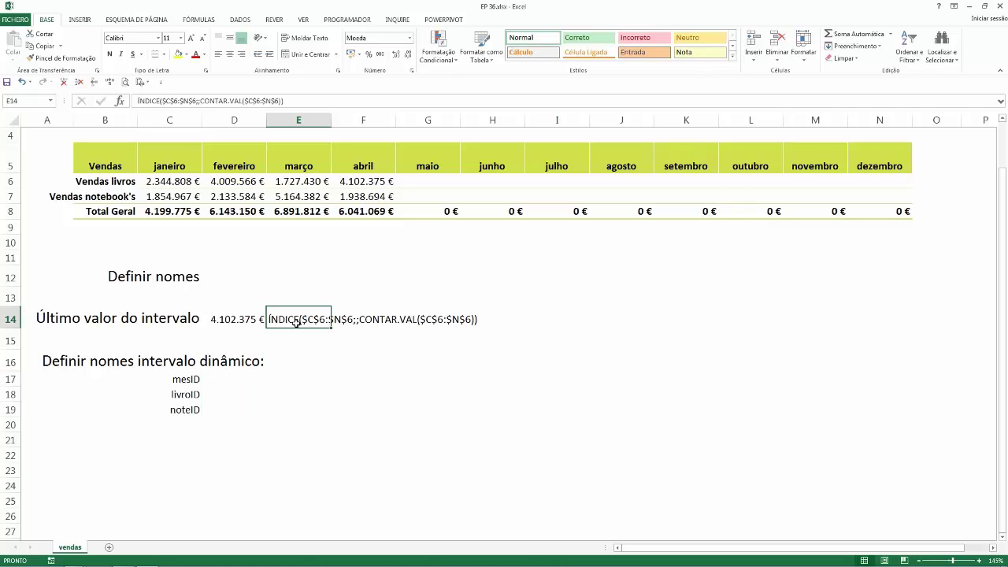
{"action": "key", "text": "ctrl+c"}
{"action": "left_click_drag", "start_coordinate": [229, 379], "coordinate": [235, 408]}
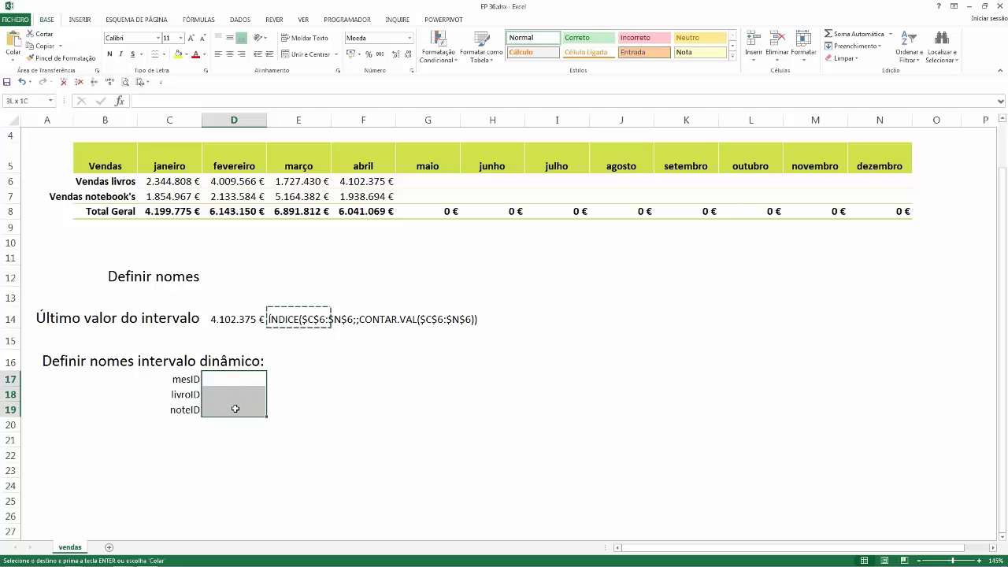
{"action": "key", "text": "ctrl+v"}
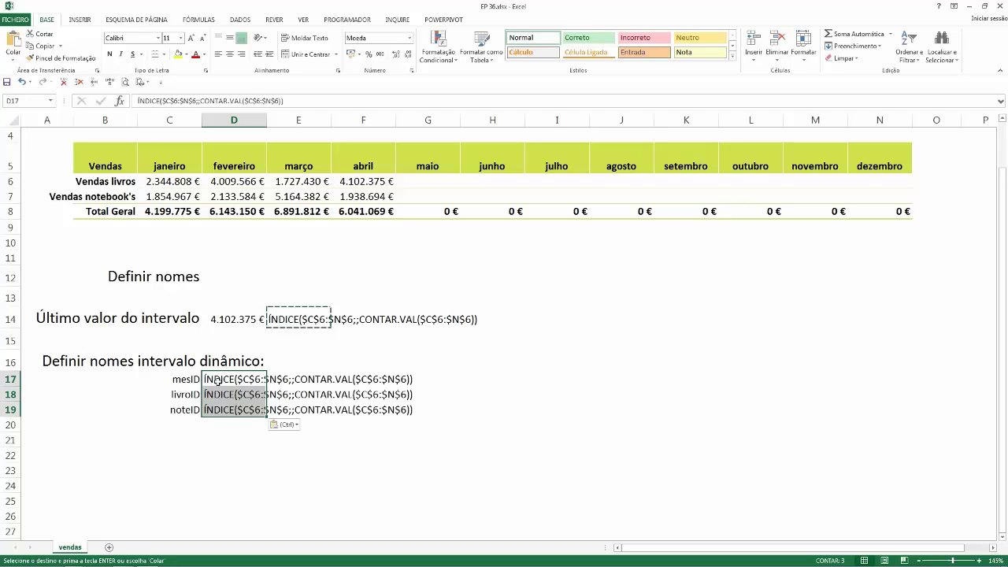
{"action": "left_click", "coordinate": [217, 381]}
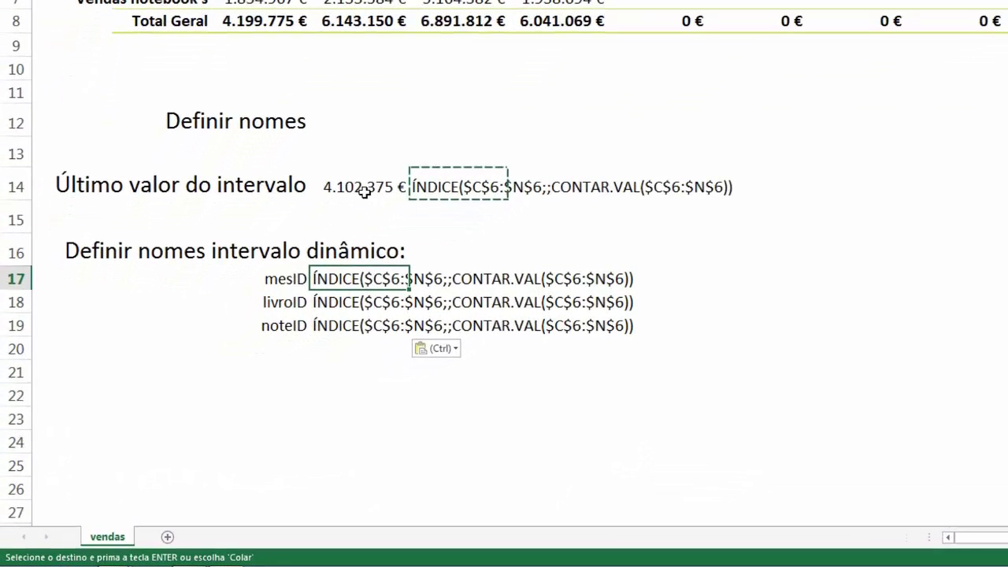
{"action": "key", "text": "Escape"}
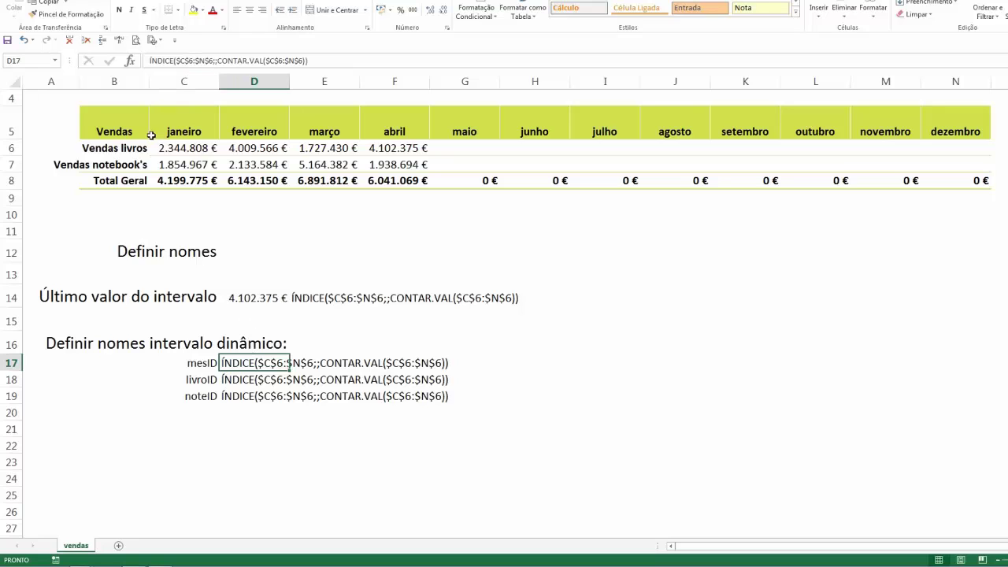
Step: Turn the mesID text in D17 into a formula by adding the equals sign, with $C$5:$N$5 as the ÍNDICE range
{"action": "left_click", "coordinate": [148, 61]}
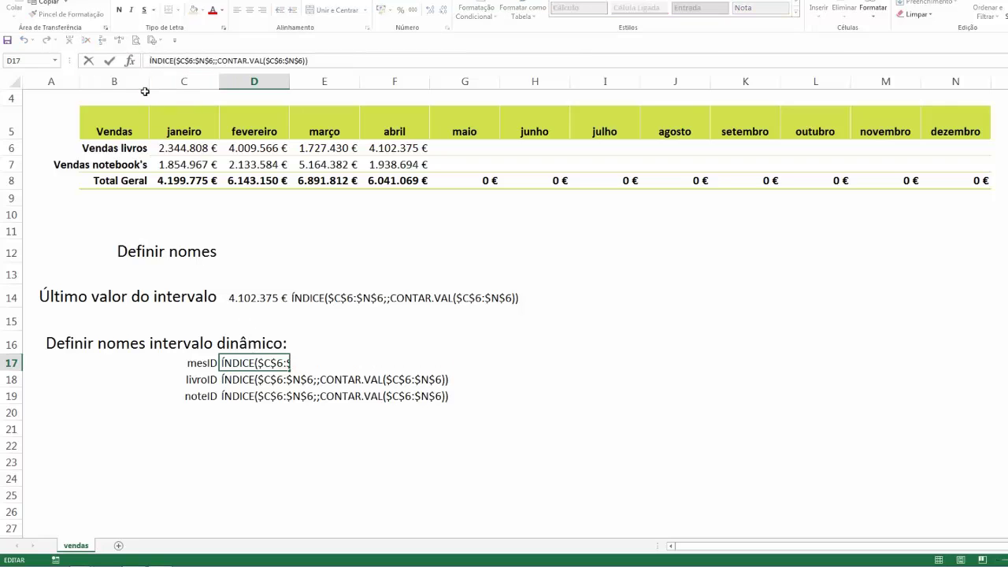
{"action": "type", "text": "="}
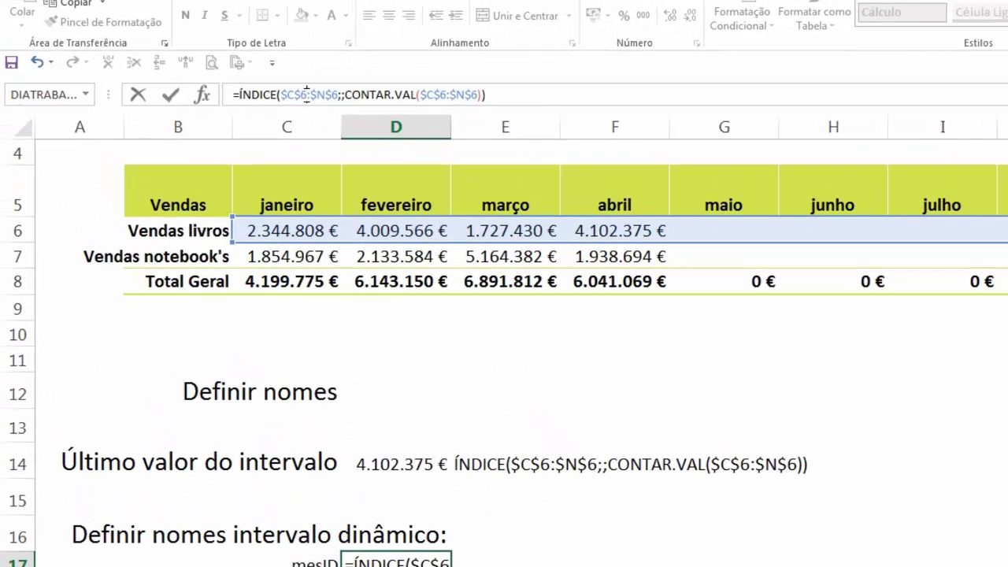
{"action": "left_click", "coordinate": [306, 94]}
{"action": "key", "text": "BackSpace"}
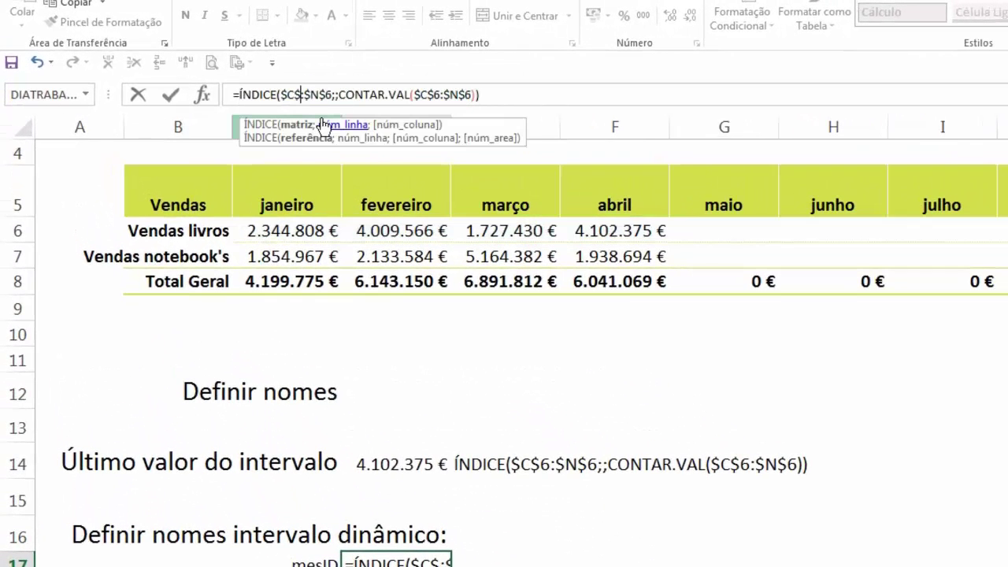
{"action": "type", "text": "5"}
{"action": "left_click", "coordinate": [337, 95]}
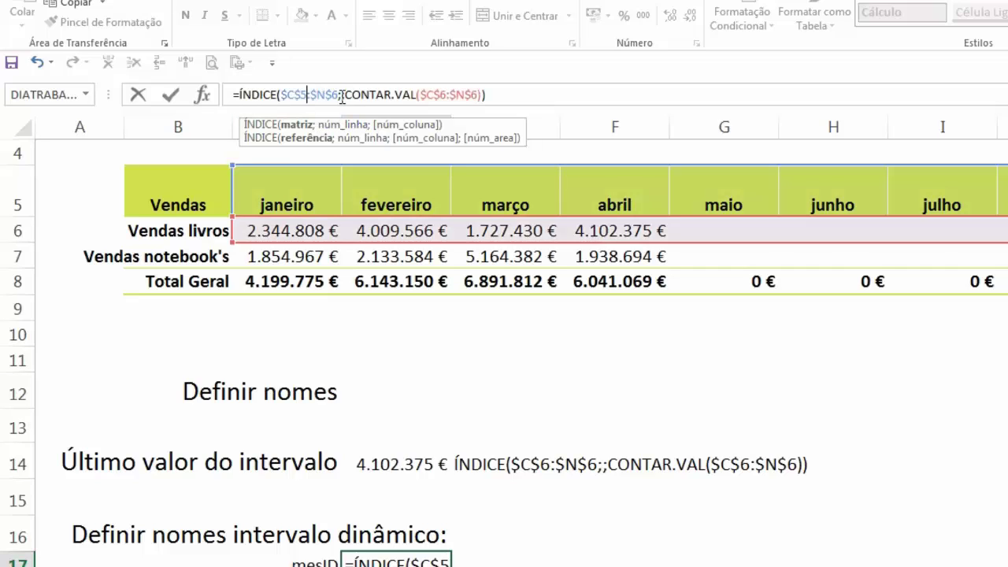
{"action": "key", "text": "BackSpace"}
{"action": "type", "text": "5;"}
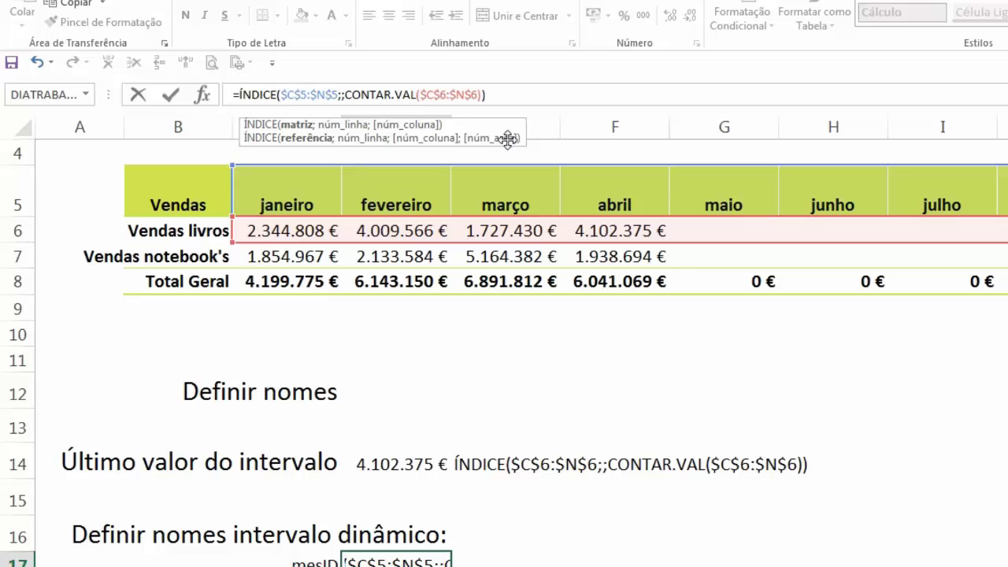
{"action": "key", "text": "Return"}
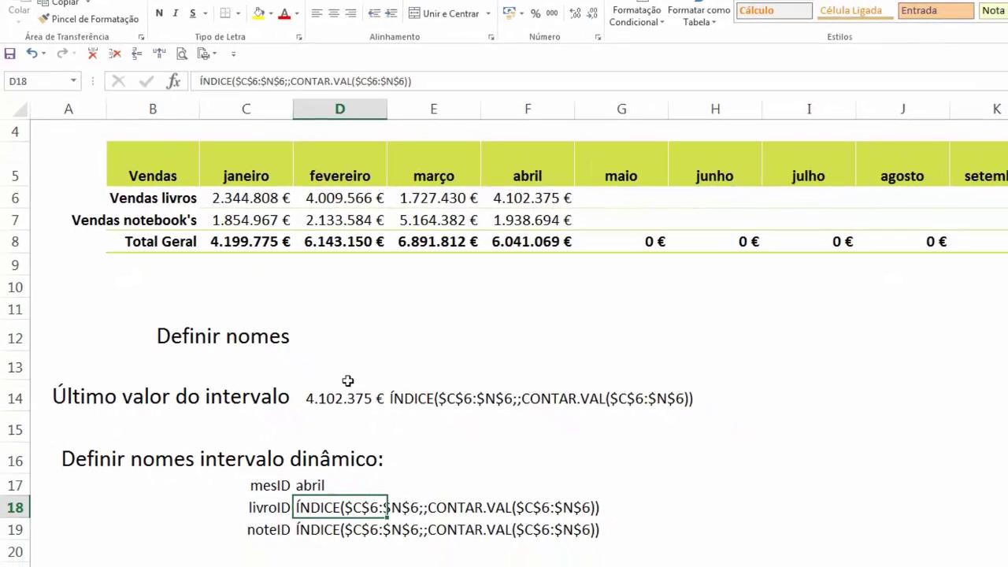
Step: Reopen the mesID formula in D17 for editing, just after the equals sign
{"action": "left_click", "coordinate": [326, 483]}
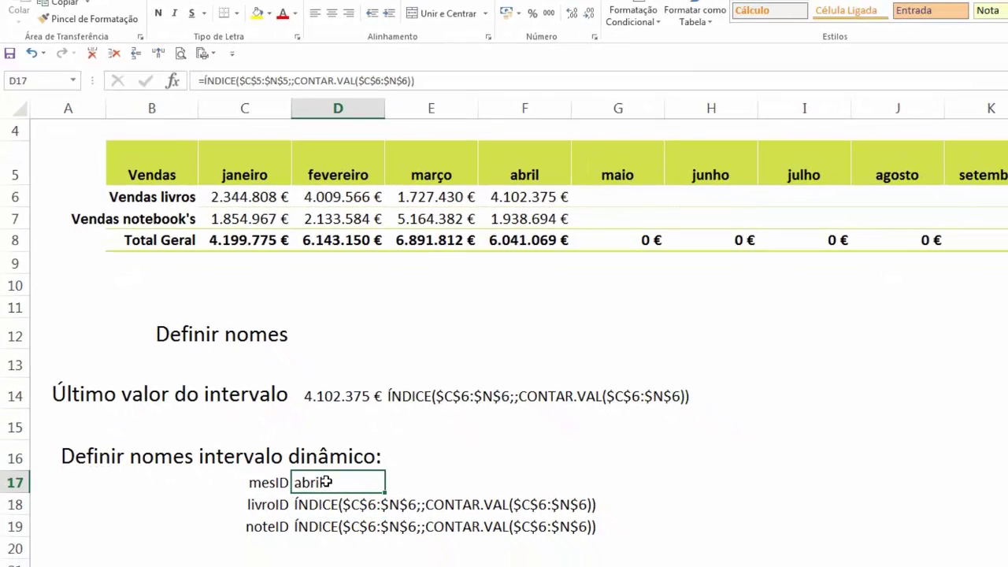
{"action": "left_click", "coordinate": [206, 82]}
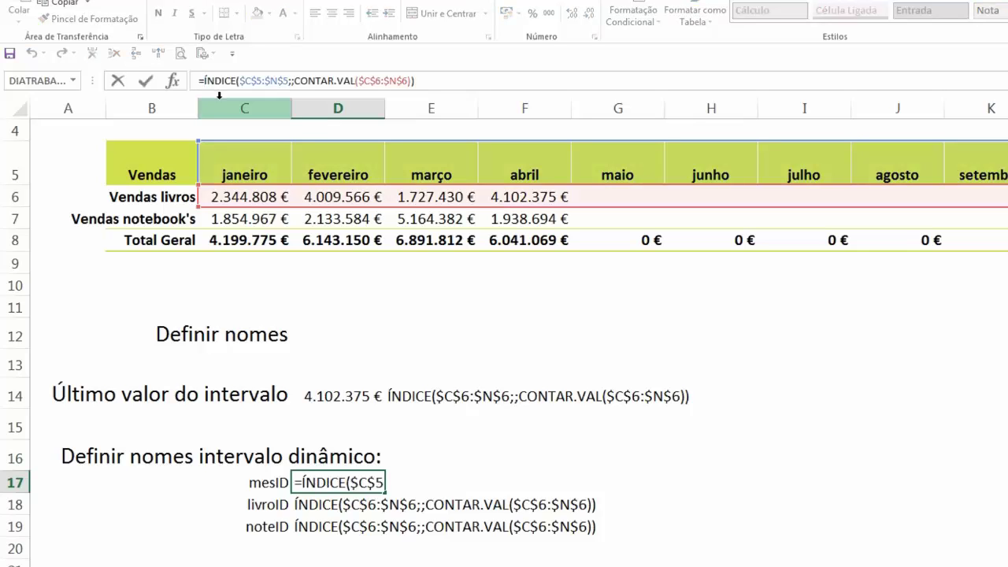
{"action": "left_click", "coordinate": [245, 162]}
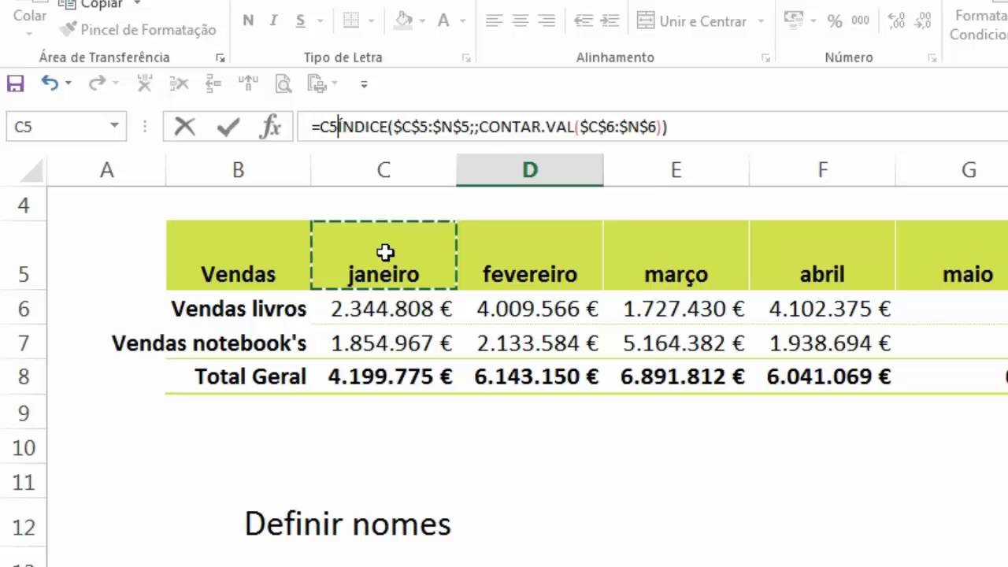
{"action": "key", "text": "F4"}
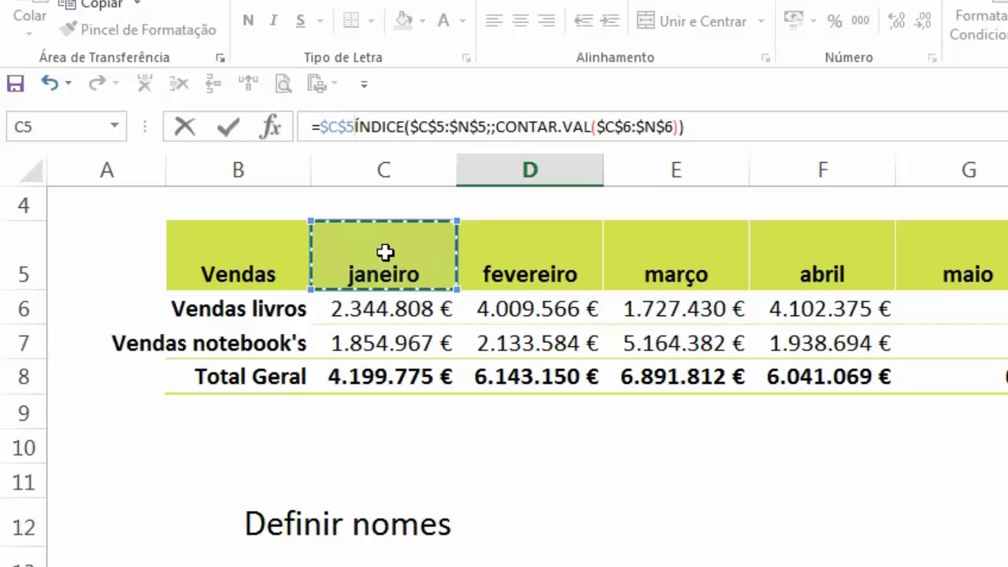
{"action": "type", "text": ":C"}
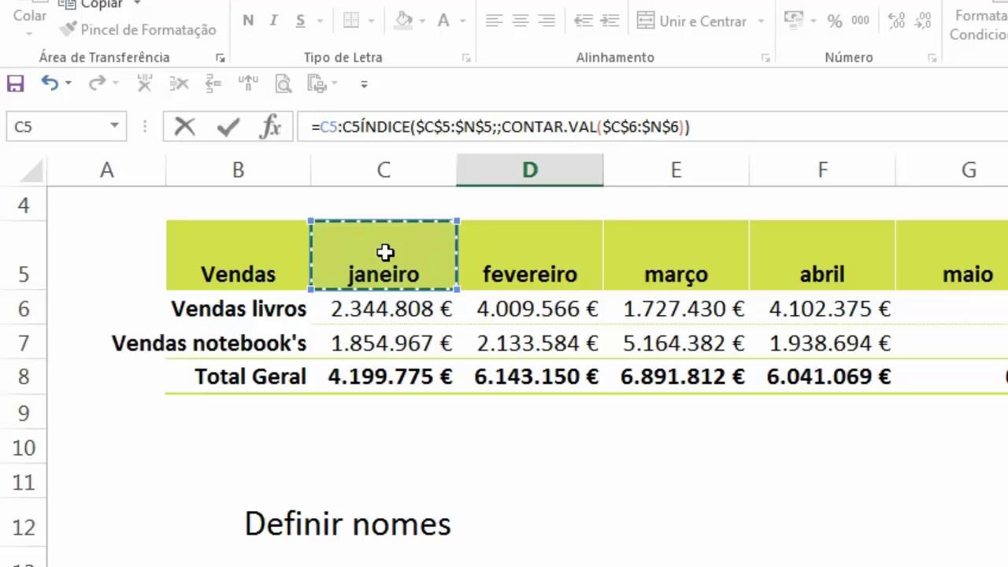
{"action": "key", "text": "ctrl+z"}
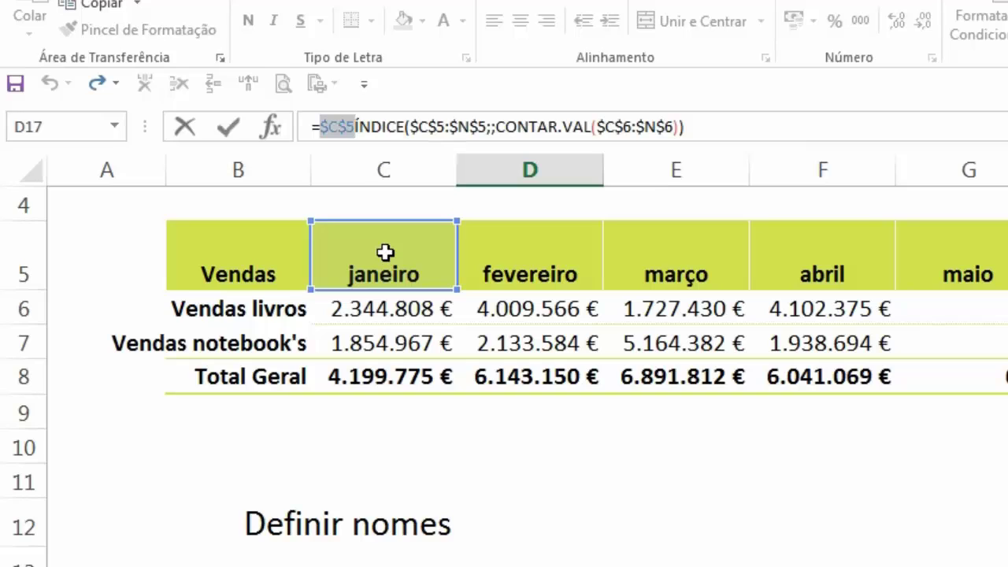
{"action": "type", "text": ":"}
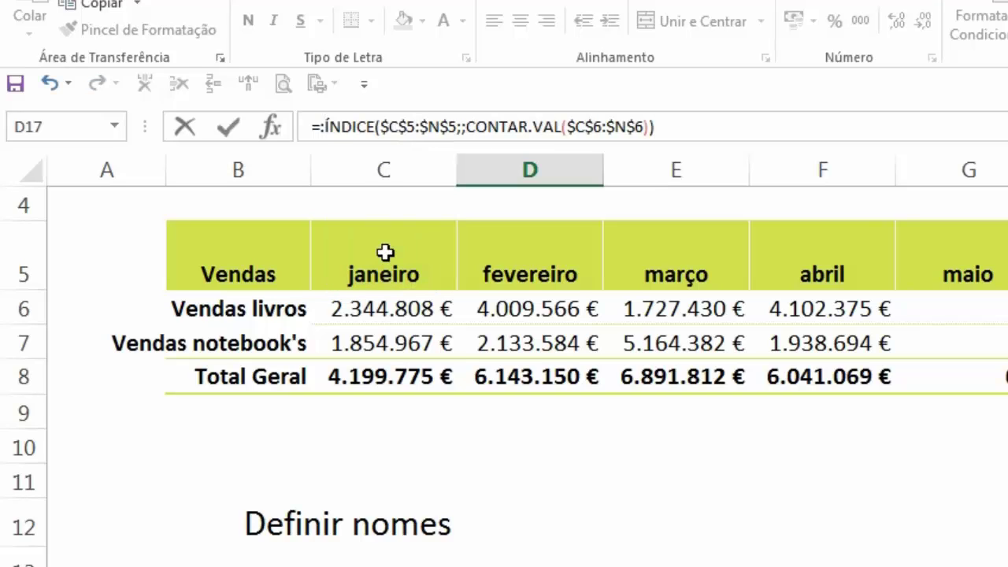
{"action": "key", "text": "BackSpace"}
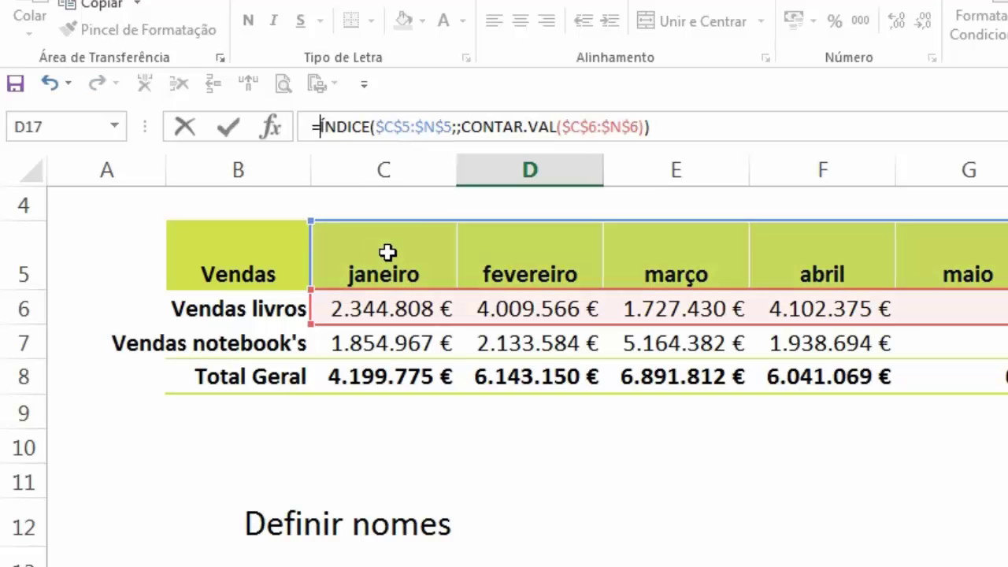
Step: Insert $C$5: before ÍNDICE in the mesID formula in D17 and enter it as an array formula
{"action": "left_click", "coordinate": [385, 252]}
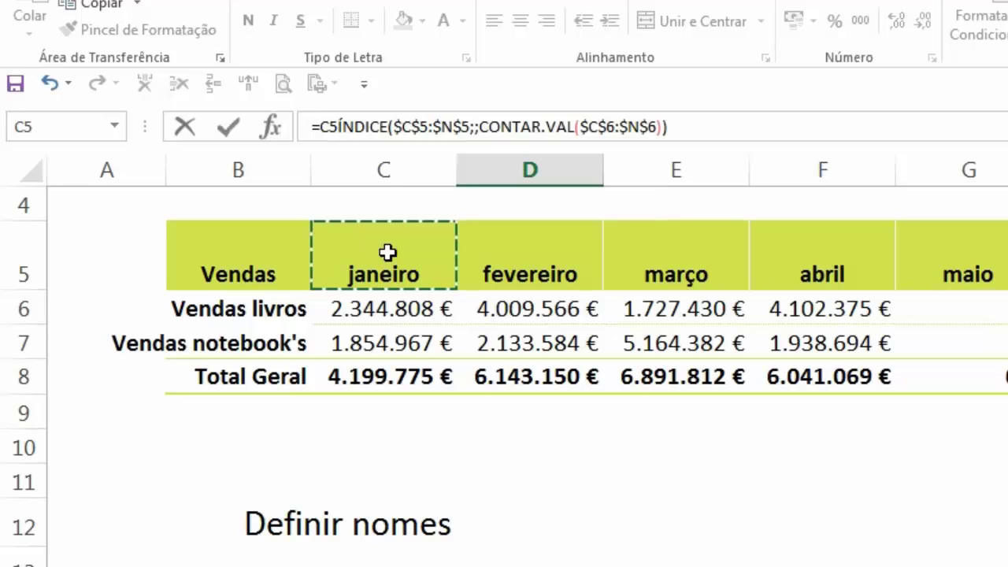
{"action": "key", "text": "F4"}
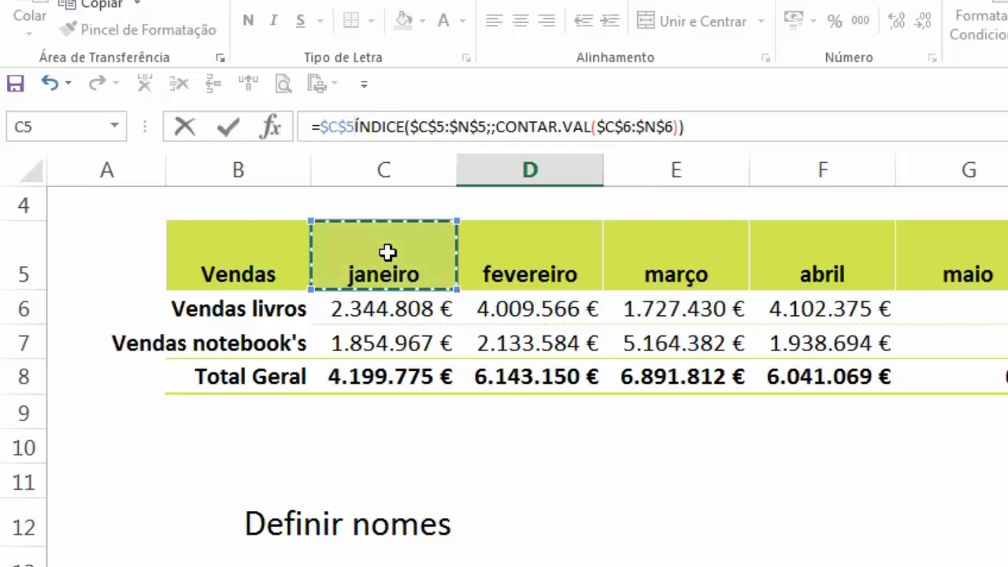
{"action": "type", "text": ":"}
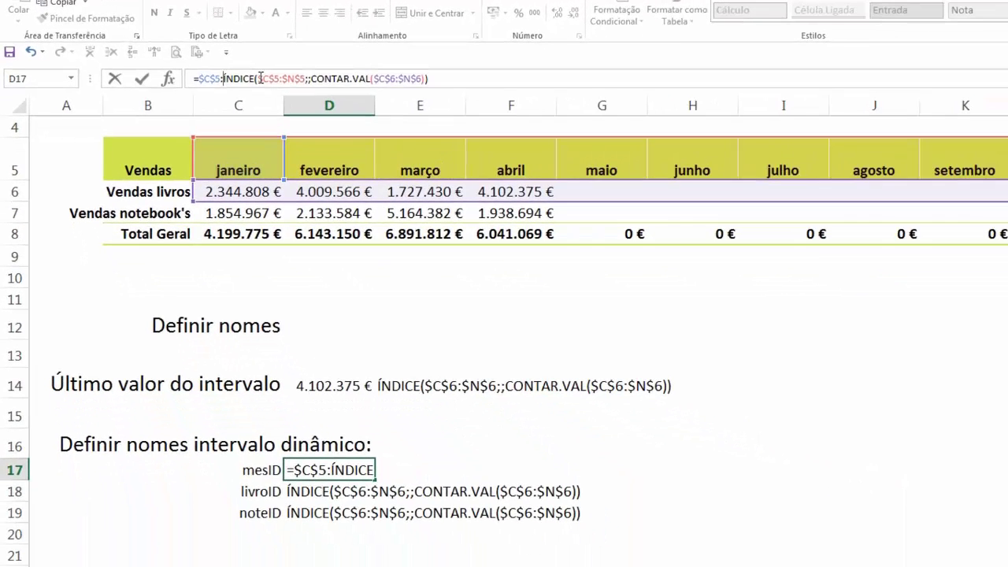
{"action": "key", "text": "ctrl+shift+Return"}
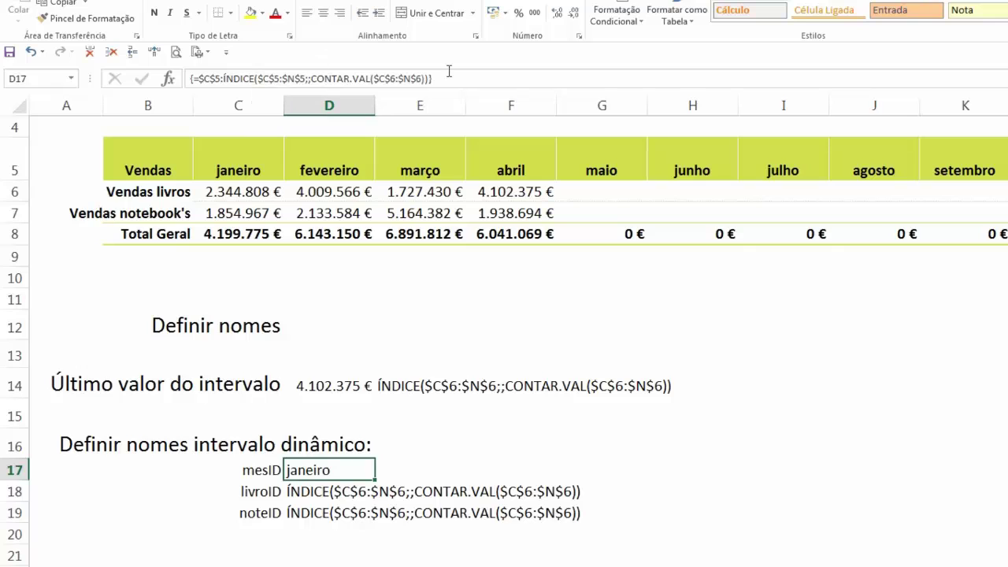
Step: Evaluate the whole D17 formula in place to inspect the months it returns, and restore the formula
{"action": "left_click_drag", "start_coordinate": [457, 76], "coordinate": [189, 75]}
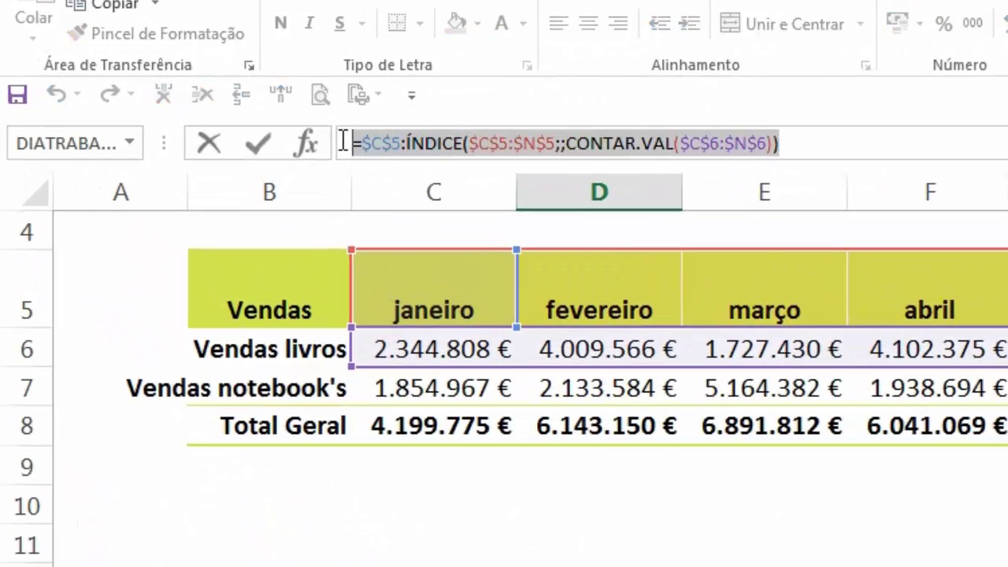
{"action": "key", "text": "F9"}
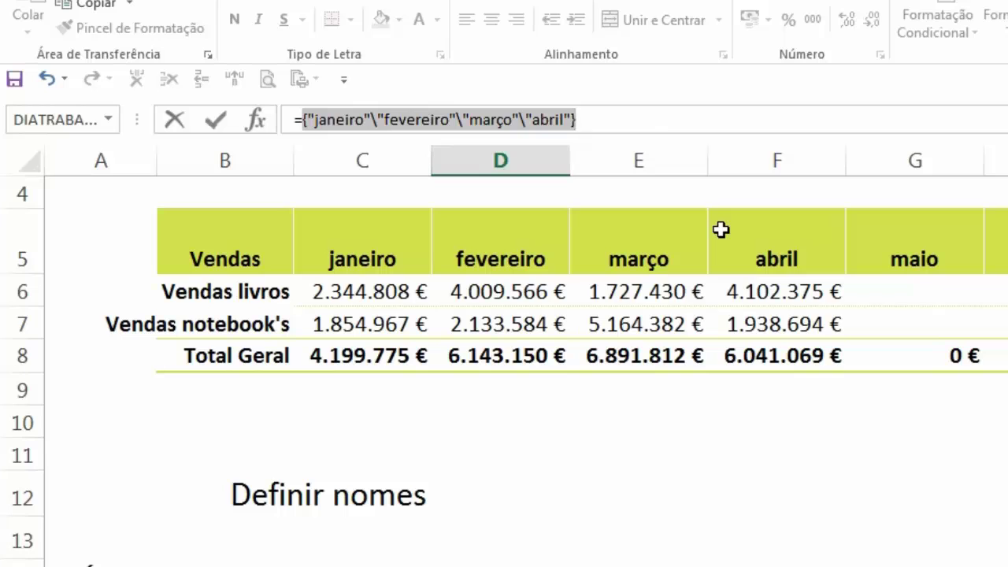
{"action": "key", "text": "ctrl+z"}
{"action": "key", "text": "Escape"}
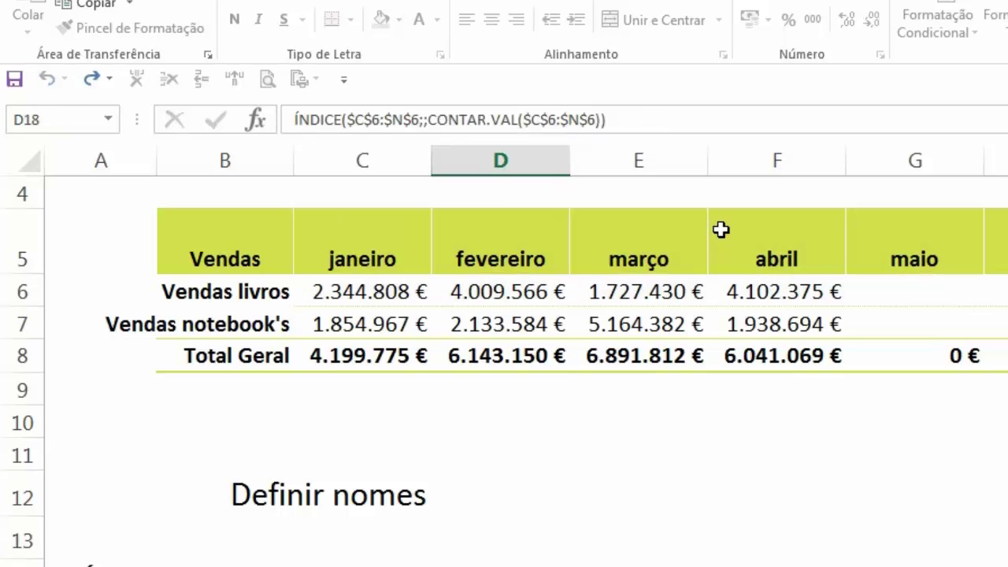
Step: Turn the livroID text in D18 into a formula starting with =$C$6: before ÍNDICE and enter it as an array formula
{"action": "left_click", "coordinate": [297, 118]}
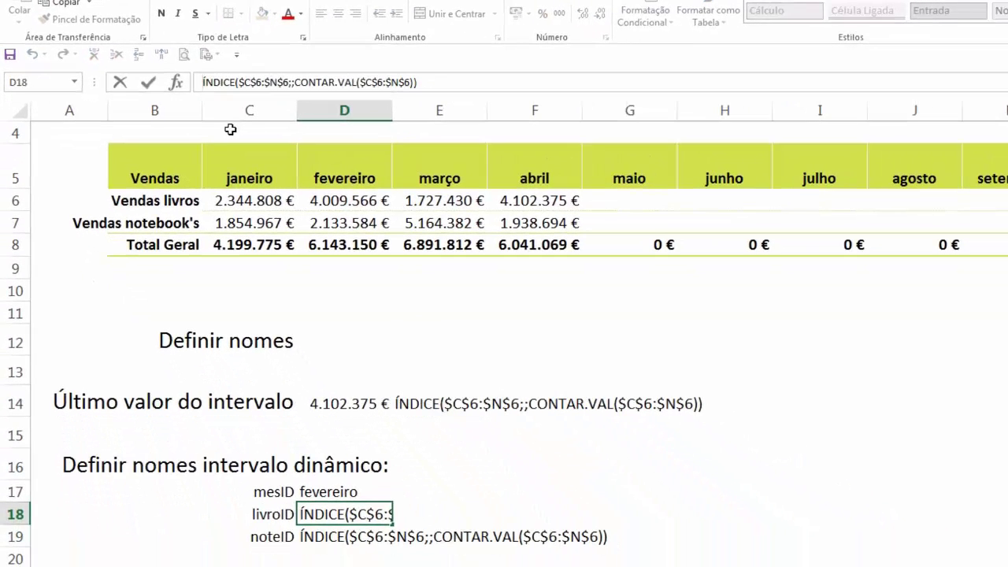
{"action": "type", "text": "="}
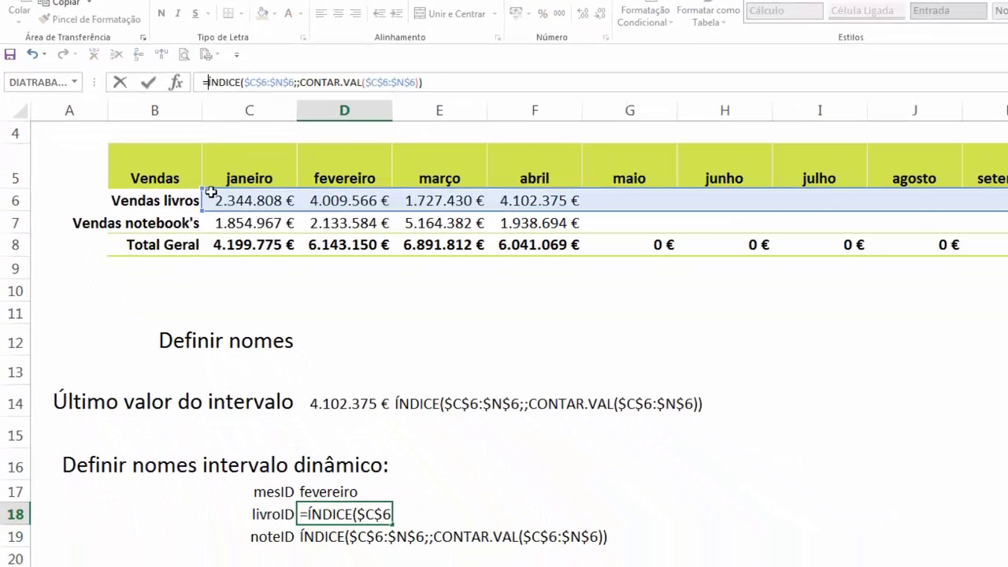
{"action": "left_click", "coordinate": [246, 200]}
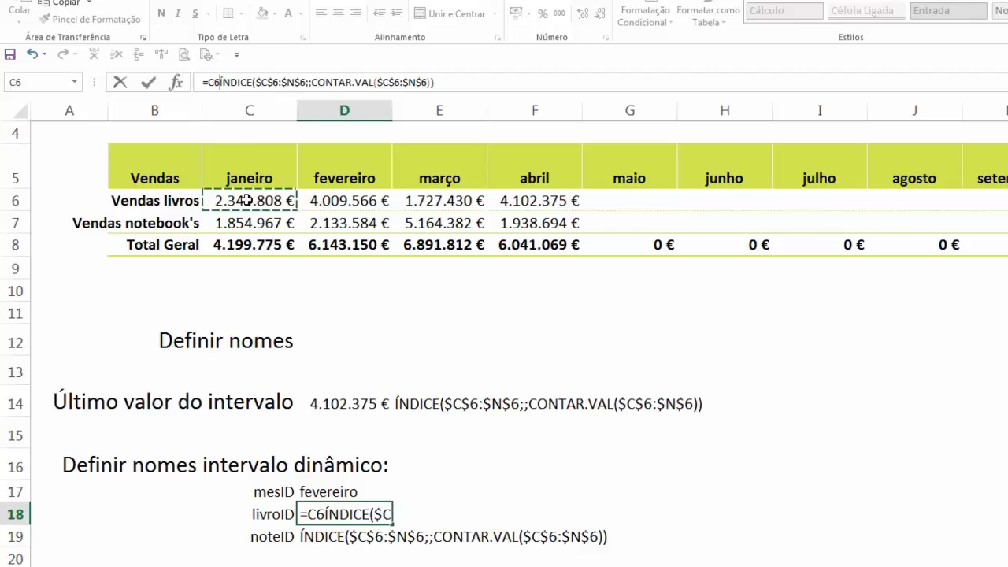
{"action": "key", "text": "F4"}
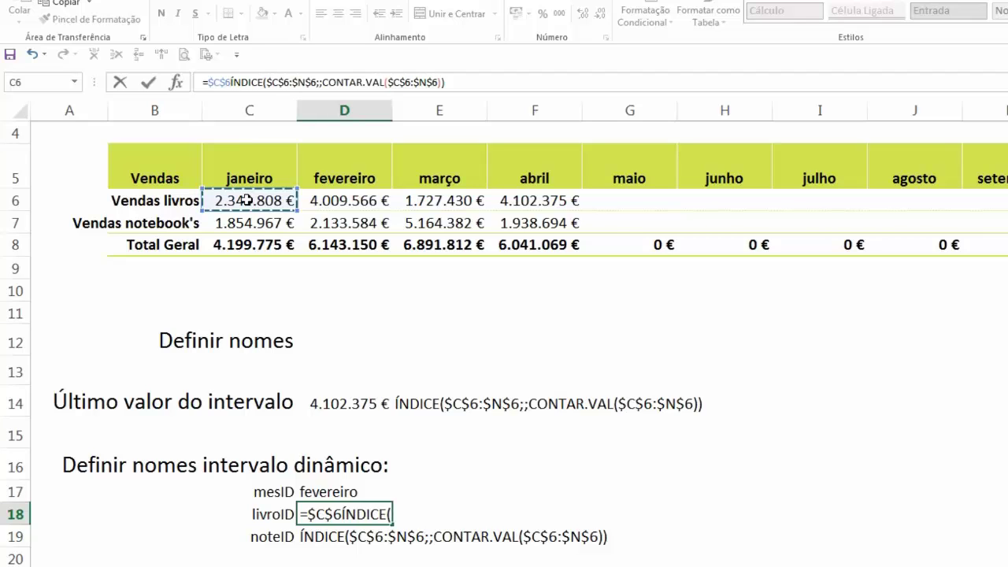
{"action": "type", "text": ":"}
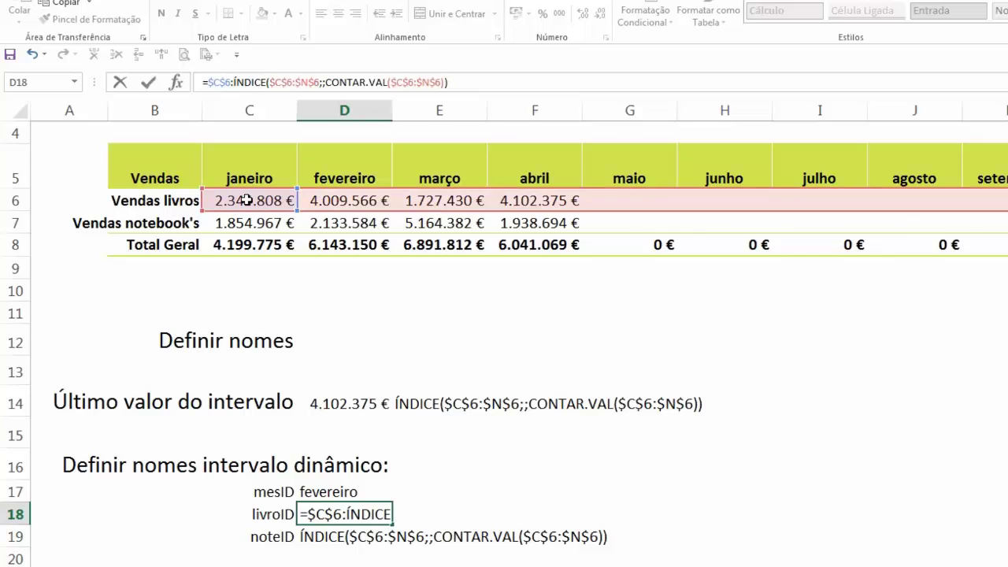
{"action": "key", "text": "ctrl+shift+Return"}
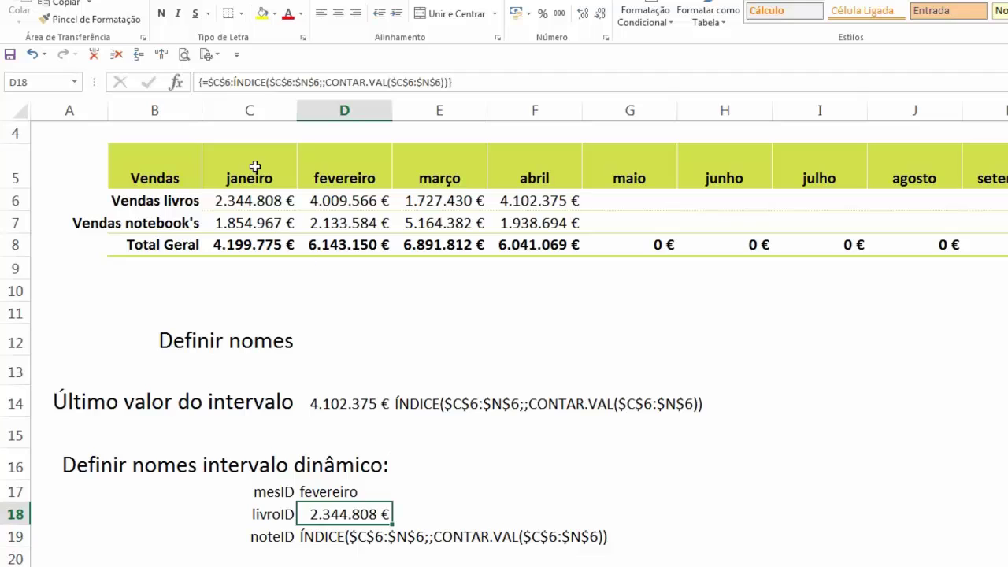
Step: Evaluate the whole livroID formula in D18 in place to inspect the book sales it returns, and restore the formula
{"action": "left_click_drag", "start_coordinate": [449, 82], "coordinate": [193, 87]}
{"action": "key", "text": "F9"}
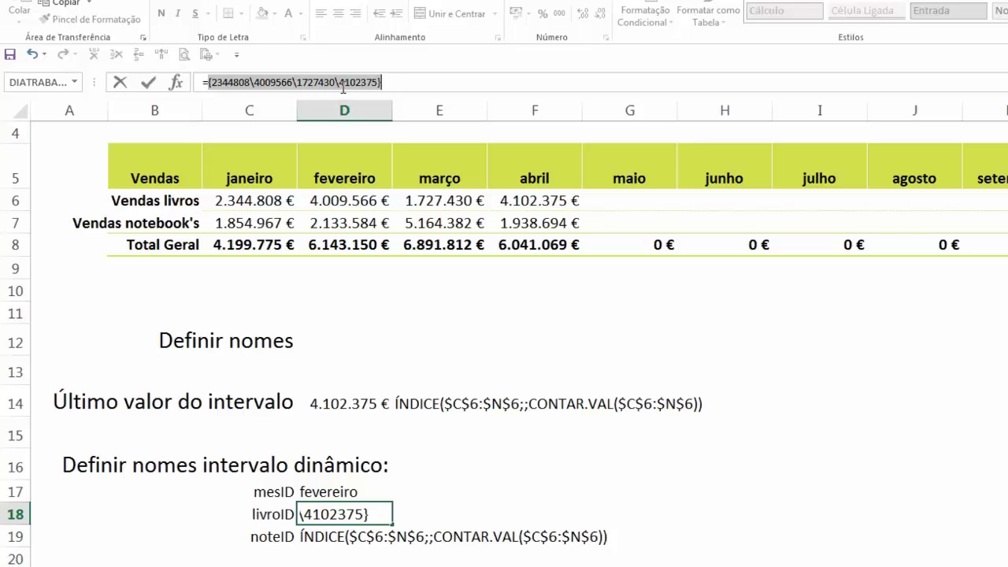
{"action": "key", "text": "ctrl+z"}
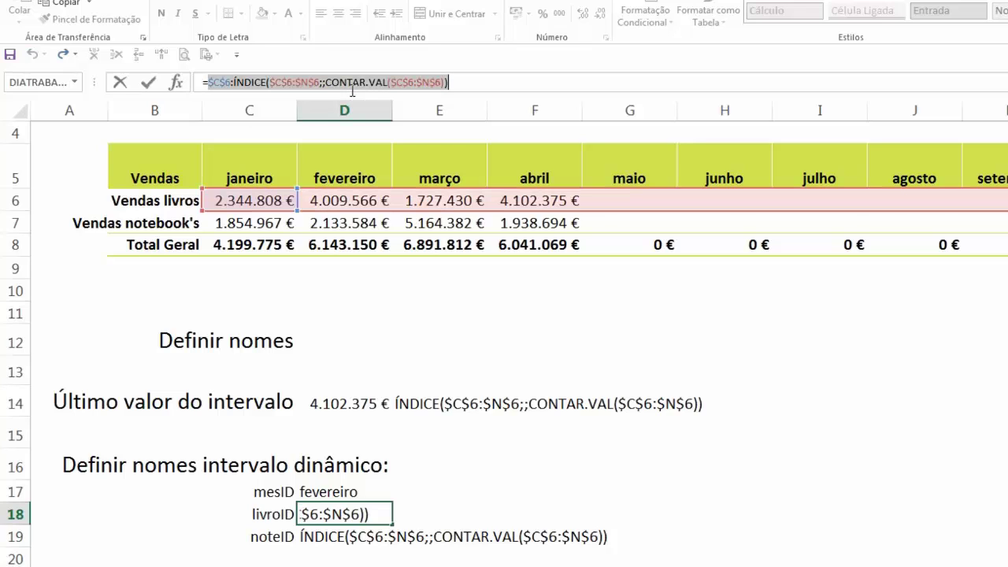
{"action": "key", "text": "Return"}
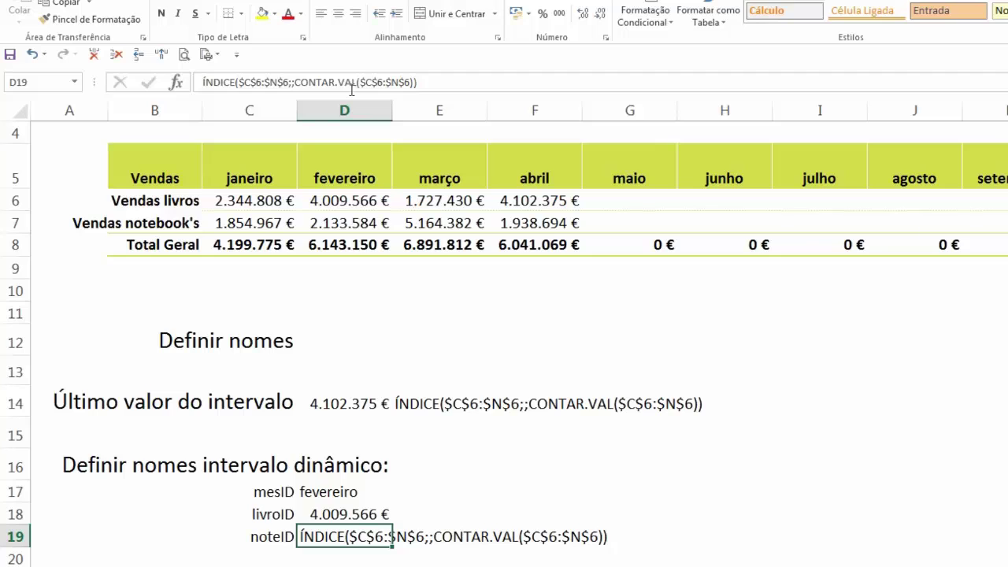
Step: Turn the noteID text in D19 into a formula with $C$7:$N$7 as the ÍNDICE range, leaving the cursor just after the equals sign
{"action": "left_click", "coordinate": [197, 85]}
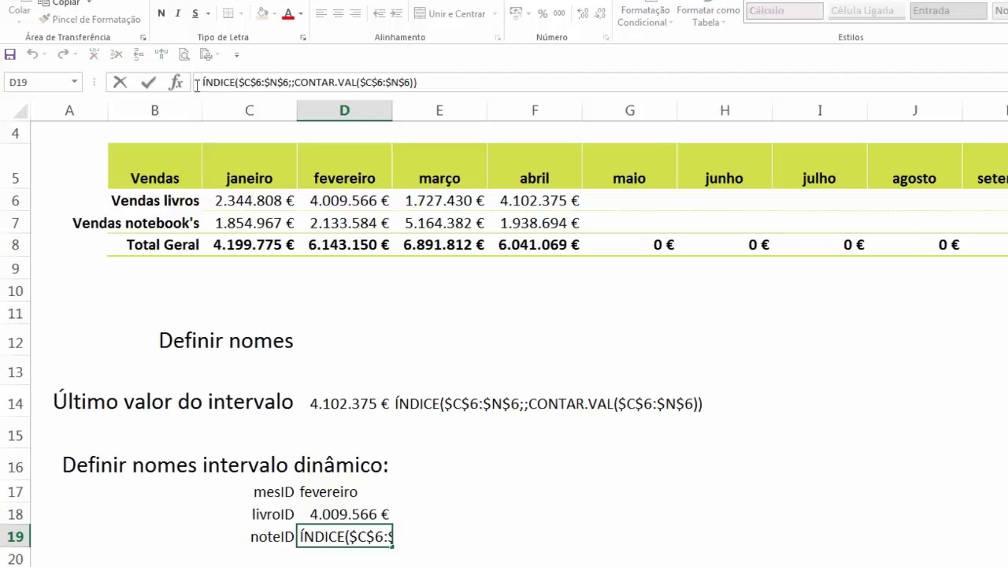
{"action": "type", "text": "="}
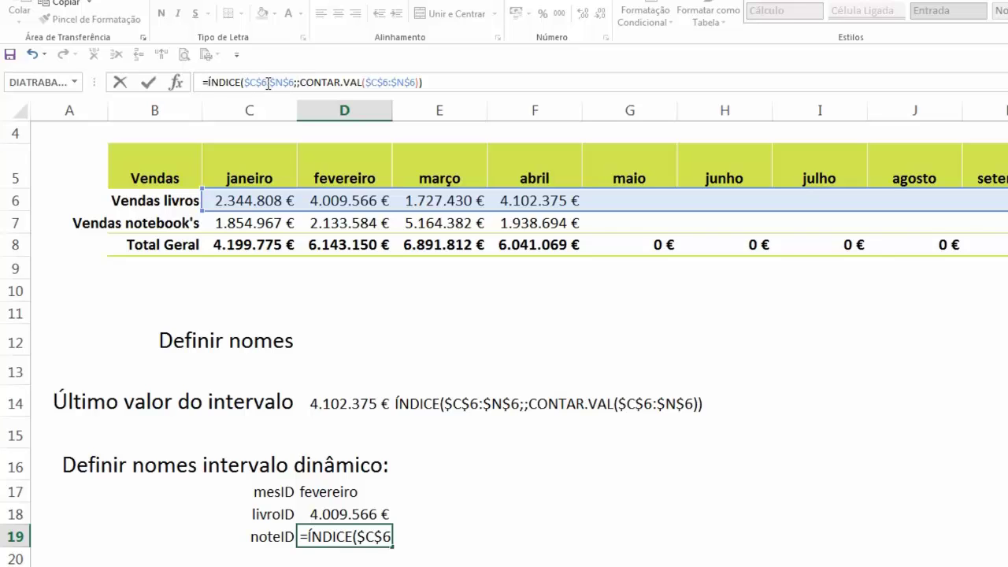
{"action": "left_click", "coordinate": [266, 83]}
{"action": "key", "text": "BackSpace"}
{"action": "type", "text": "7"}
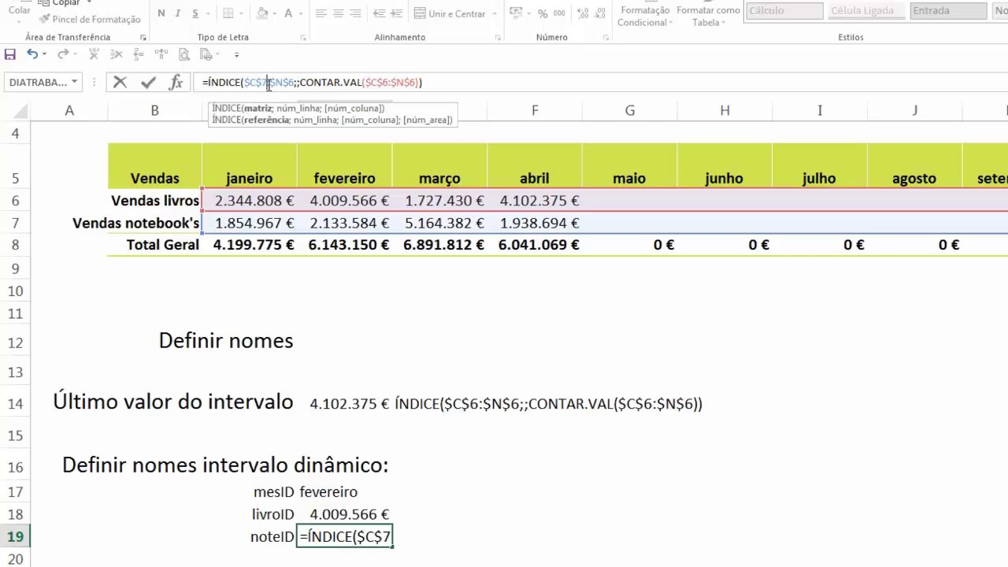
{"action": "left_click", "coordinate": [293, 82]}
{"action": "key", "text": "BackSpace"}
{"action": "type", "text": "7"}
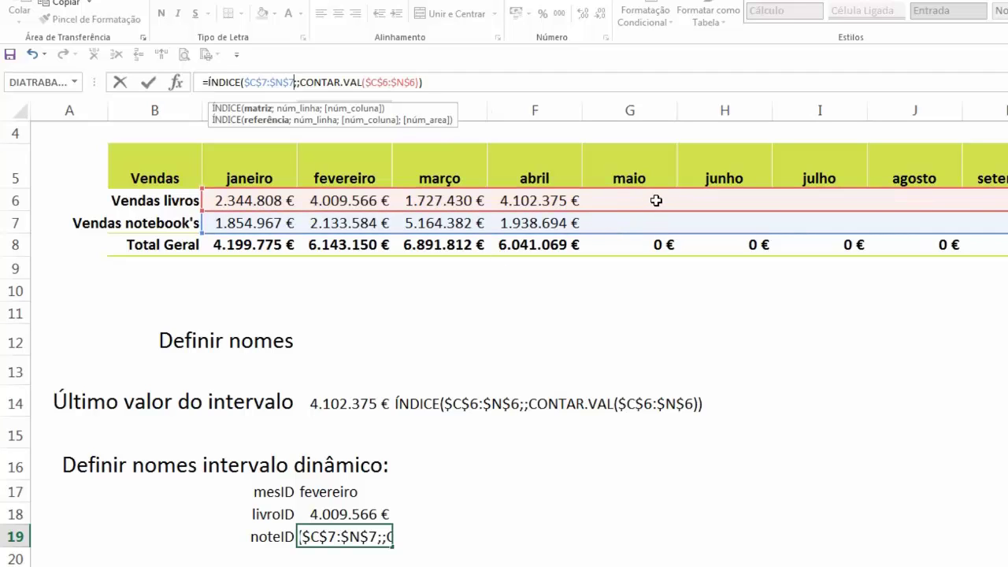
{"action": "left_click", "coordinate": [210, 83]}
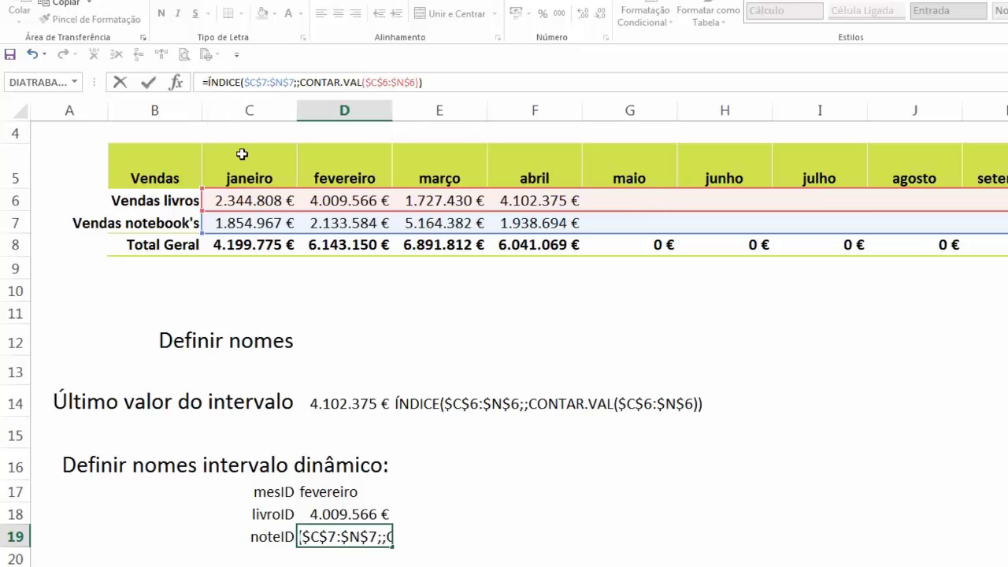
{"action": "left_click", "coordinate": [238, 223]}
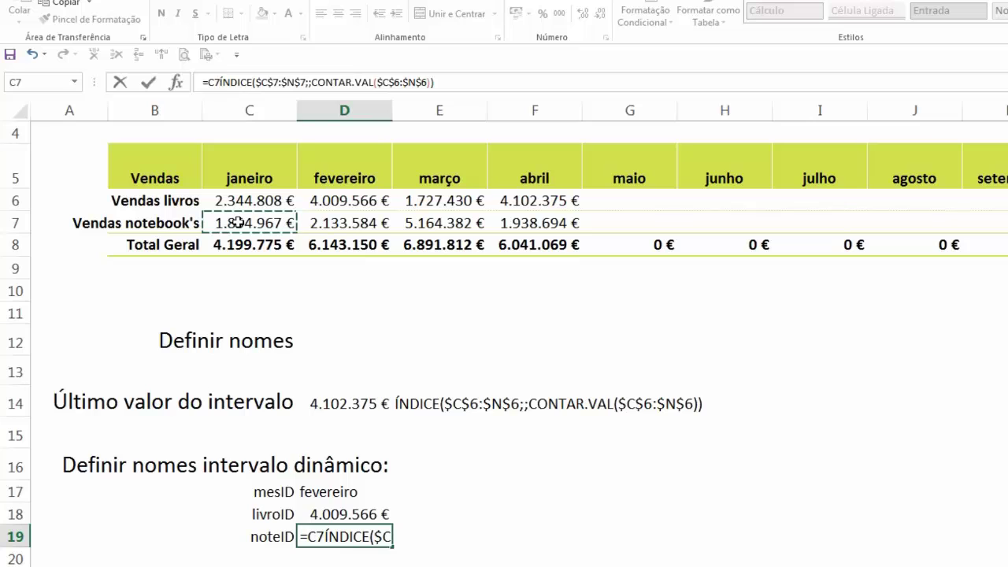
{"action": "key", "text": "F4"}
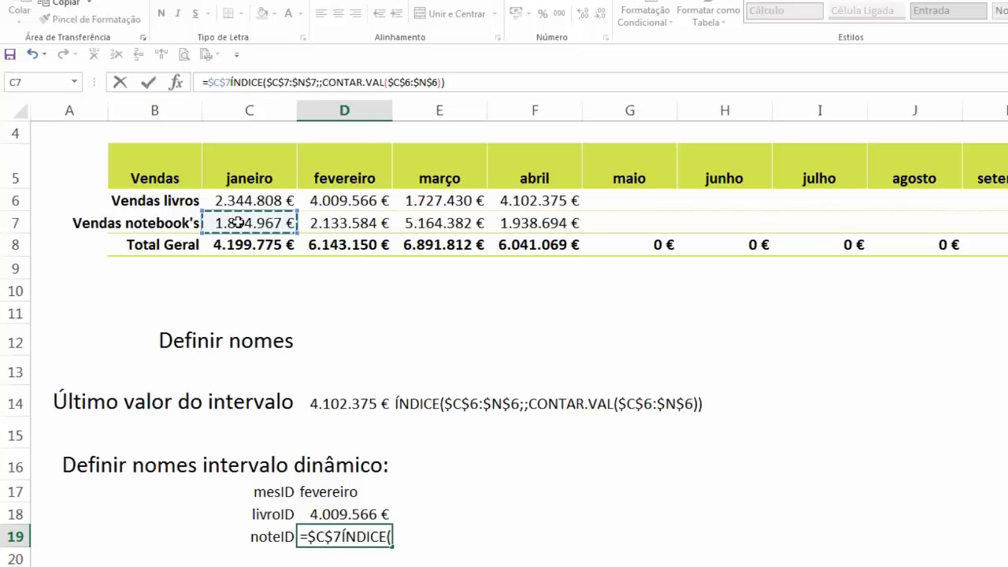
{"action": "type", "text": ":"}
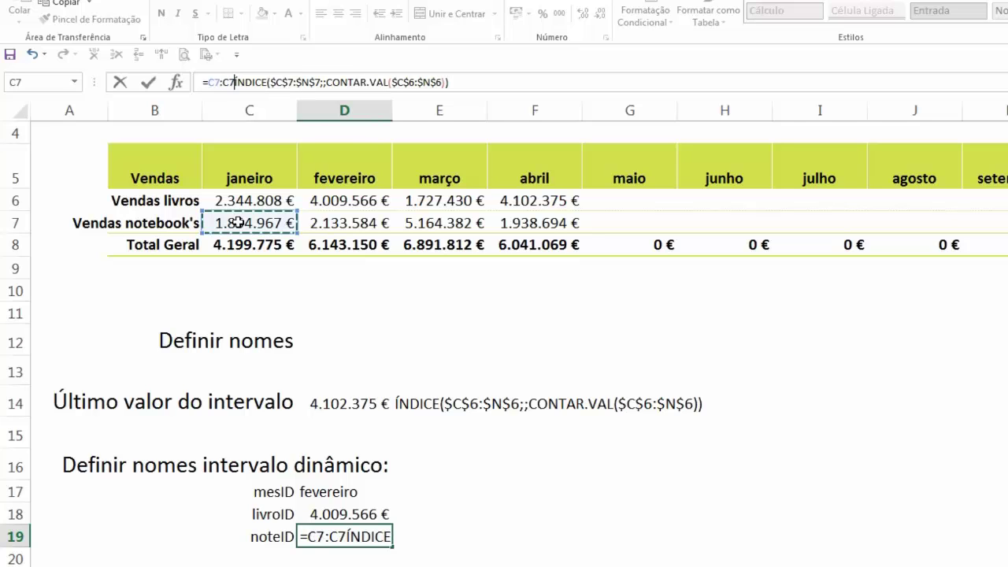
{"action": "key", "text": "BackSpace"}
{"action": "key", "text": "BackSpace"}
{"action": "key", "text": "BackSpace"}
{"action": "key", "text": "BackSpace"}
{"action": "key", "text": "BackSpace"}
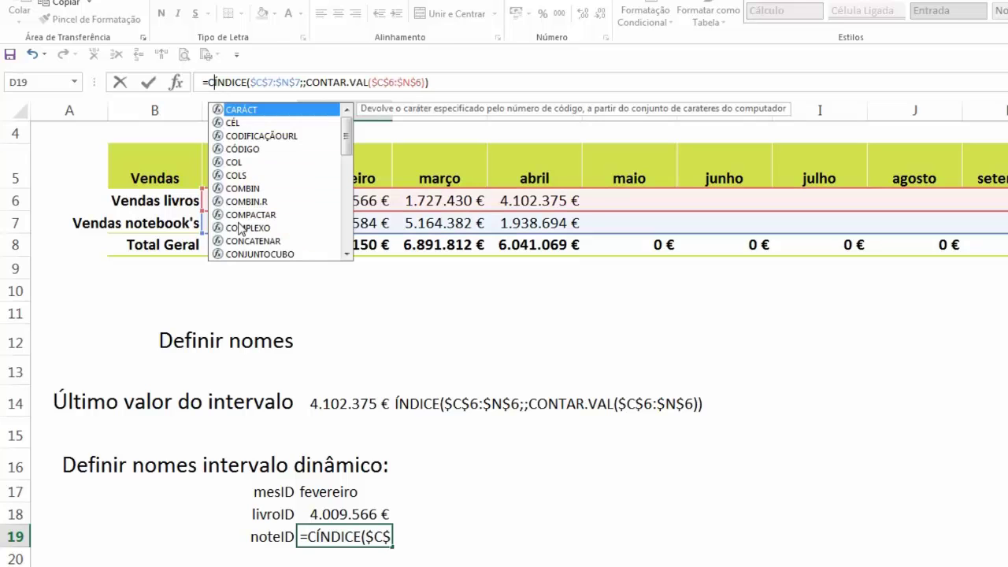
Step: Insert $C$7: before ÍNDICE in the noteID formula in D19 and enter it as an array formula
{"action": "left_click", "coordinate": [238, 223]}
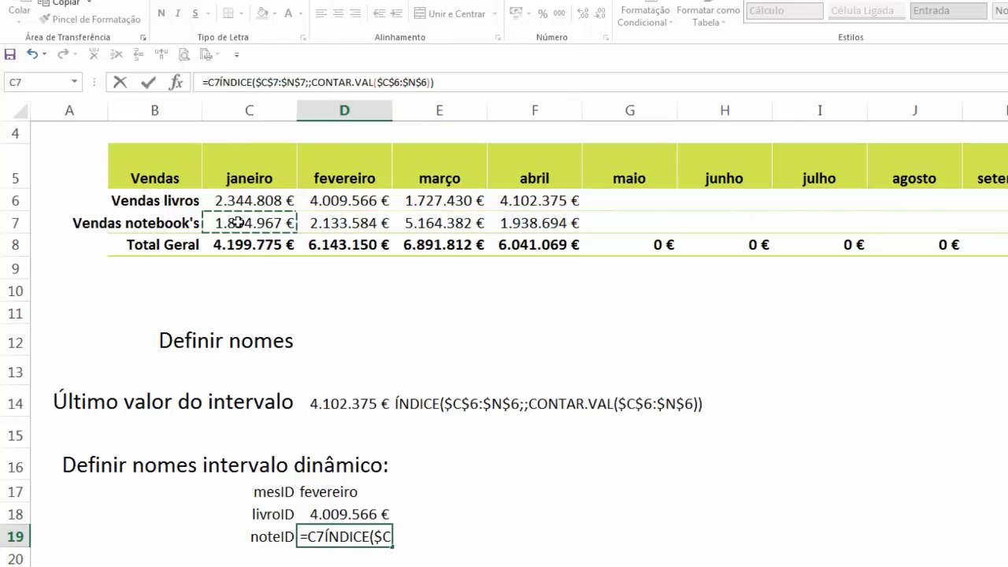
{"action": "key", "text": "F4"}
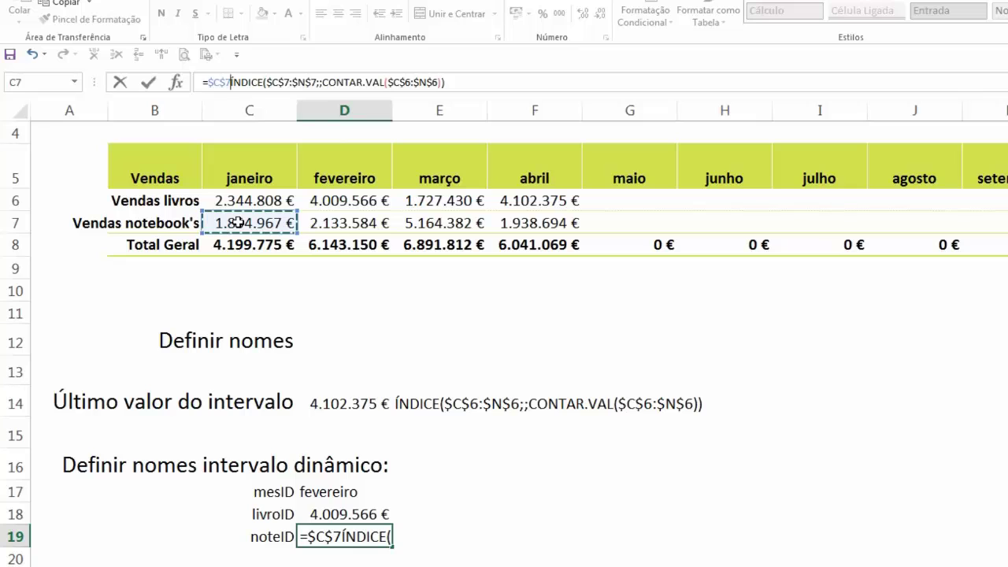
{"action": "type", "text": ":"}
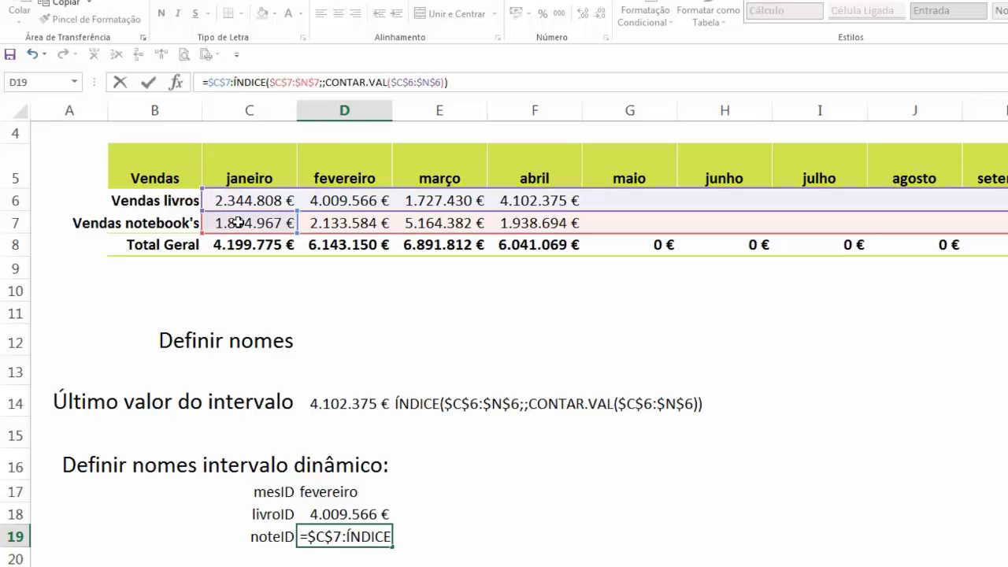
{"action": "key", "text": "Return"}
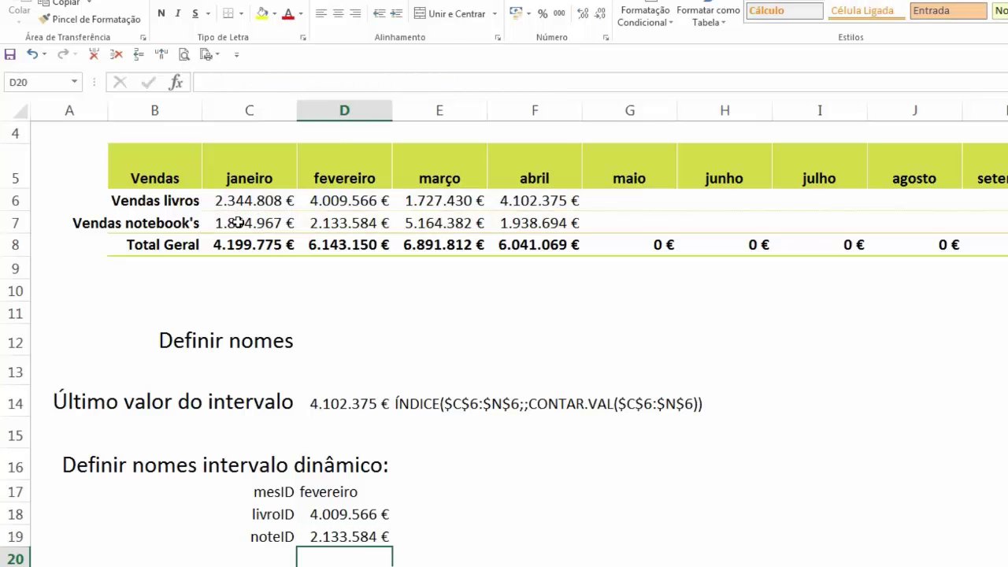
{"action": "left_click", "coordinate": [332, 529]}
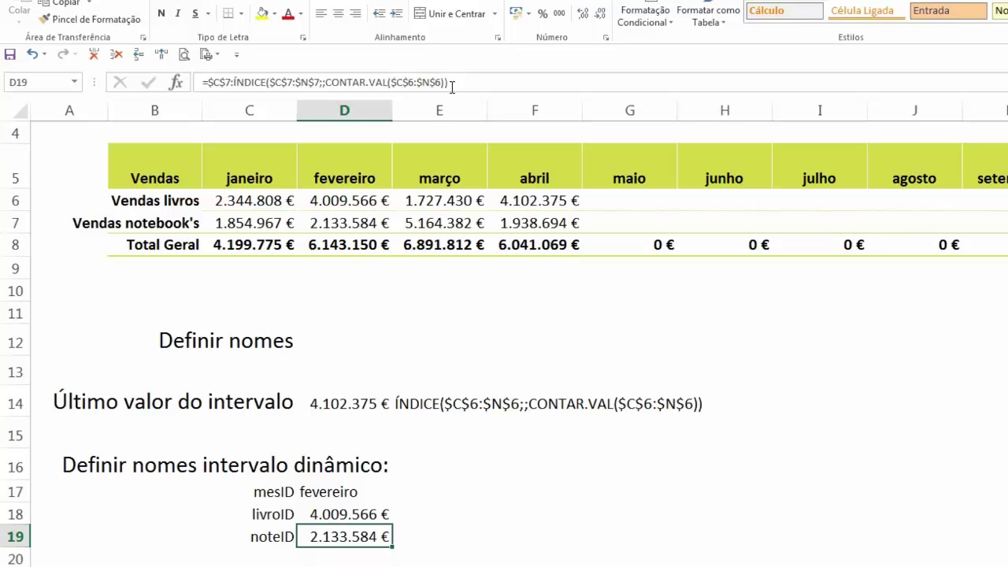
{"action": "left_click", "coordinate": [255, 82]}
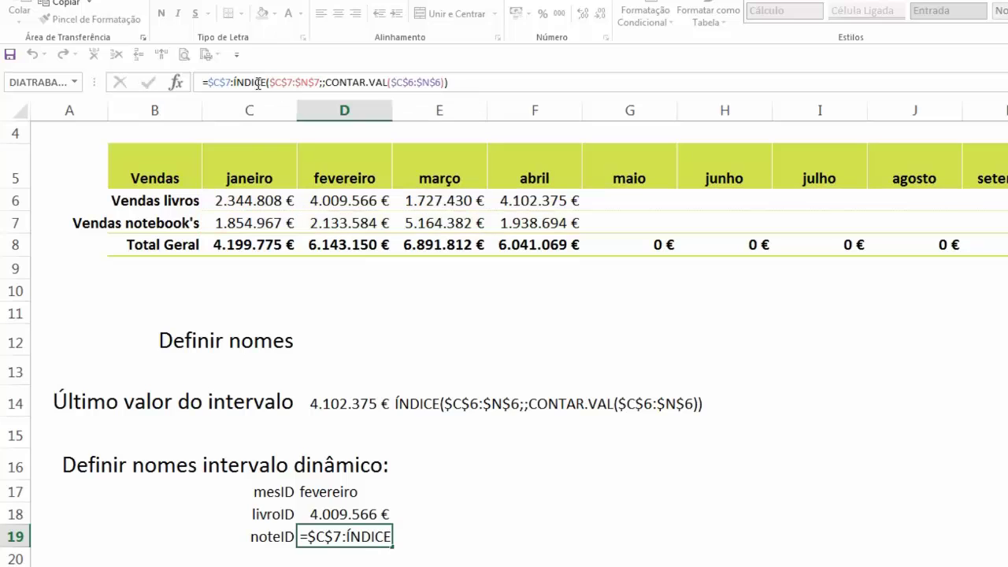
{"action": "key", "text": "ctrl+shift+Return"}
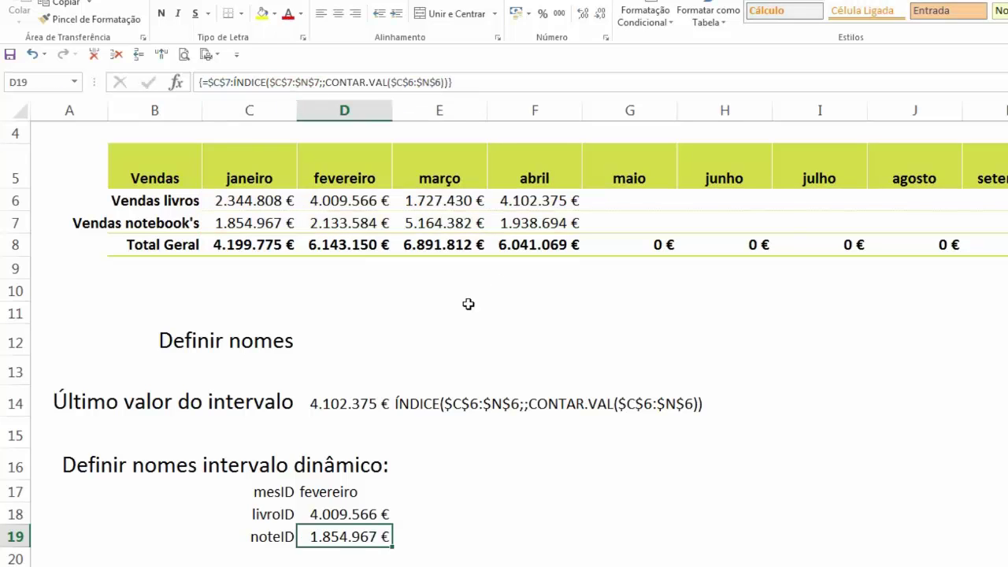
{"action": "left_click", "coordinate": [351, 491]}
{"action": "left_click_drag", "start_coordinate": [351, 492], "coordinate": [358, 536]}
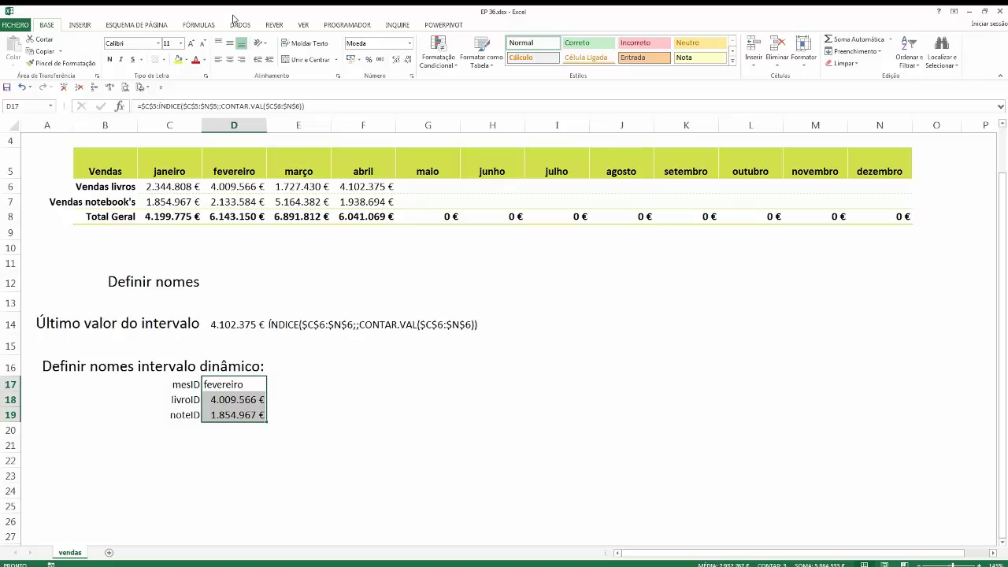
{"action": "left_click", "coordinate": [200, 25]}
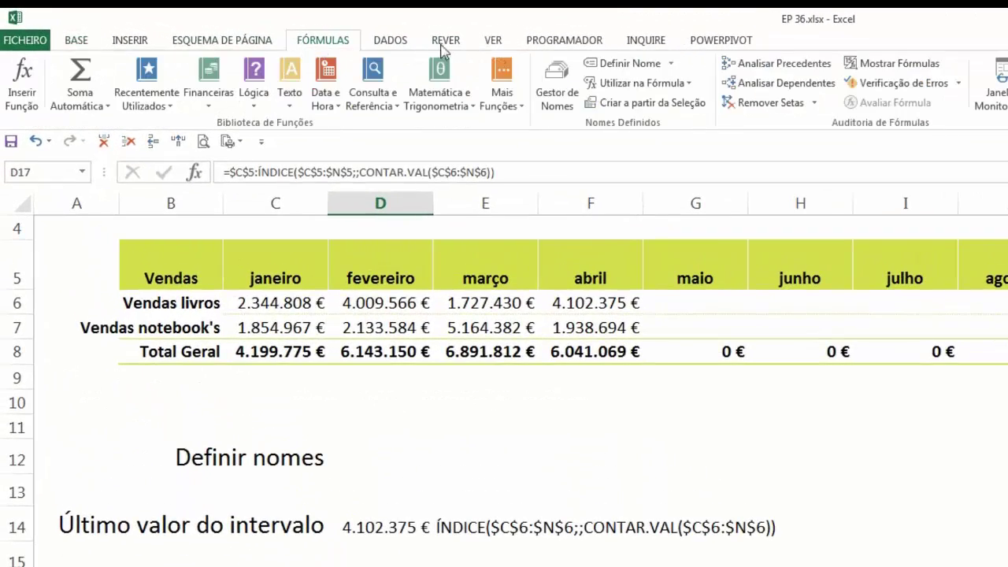
{"action": "left_click", "coordinate": [668, 64]}
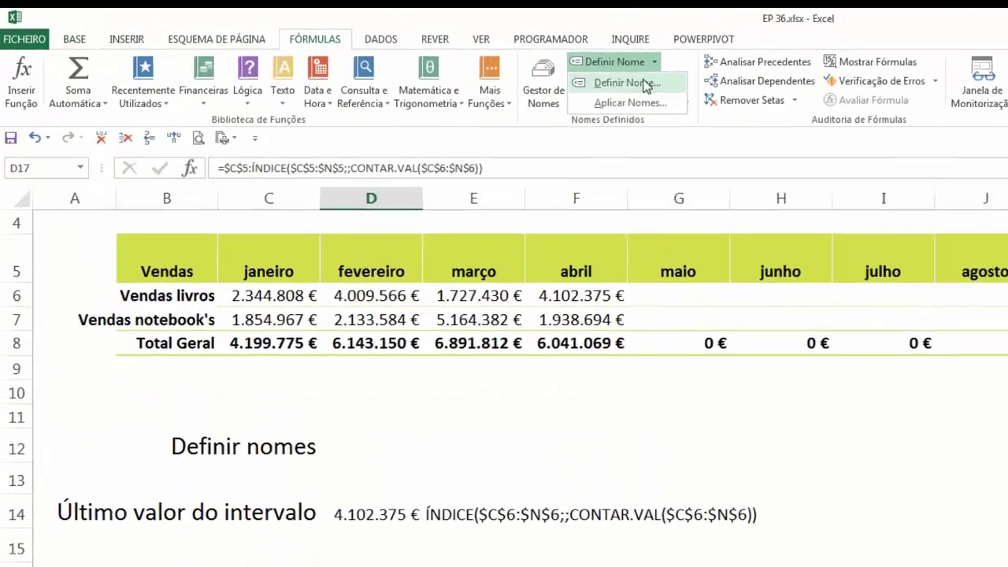
{"action": "left_click", "coordinate": [646, 84]}
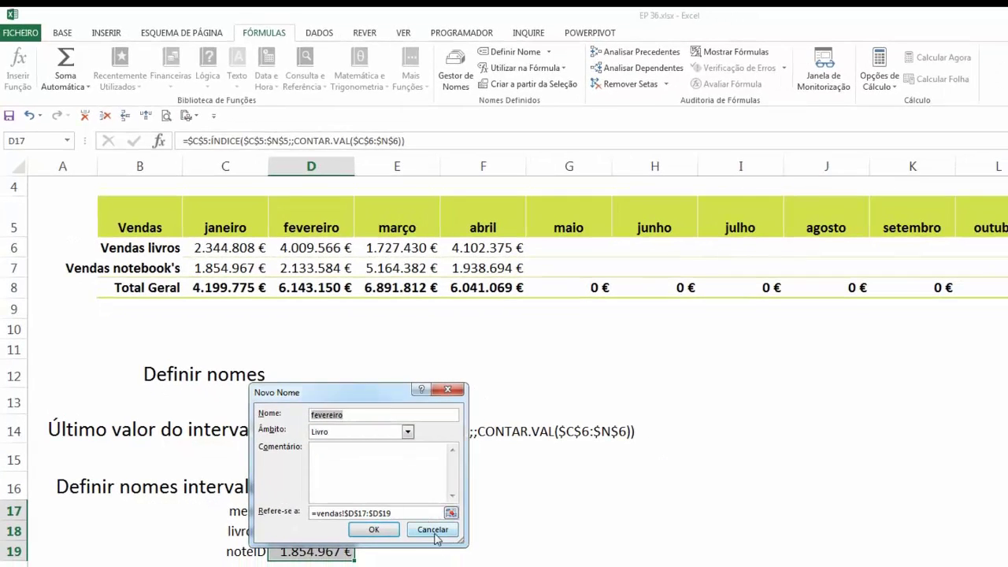
{"action": "left_click", "coordinate": [432, 530]}
Step: Delete the existing names livroID, mesID and noteID in the Name Manager and close it
{"action": "left_click", "coordinate": [456, 75]}
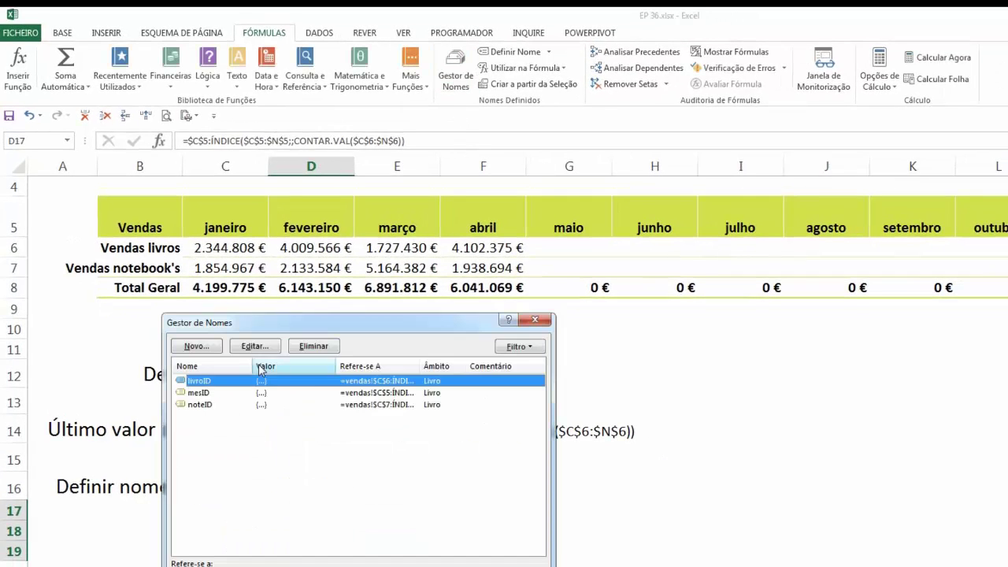
{"action": "left_click", "coordinate": [222, 406], "text": "shift"}
{"action": "left_click", "coordinate": [315, 348]}
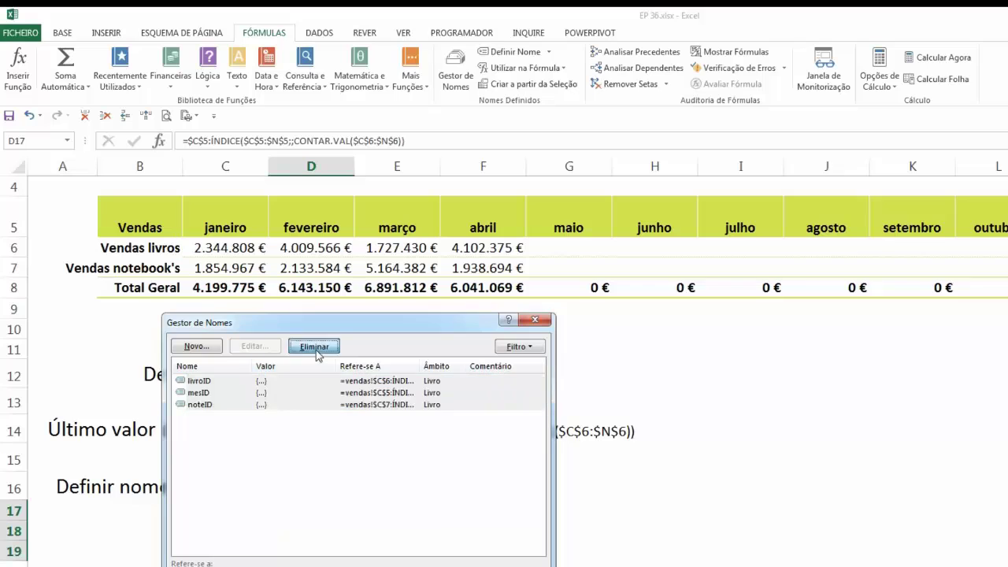
{"action": "left_click", "coordinate": [661, 419]}
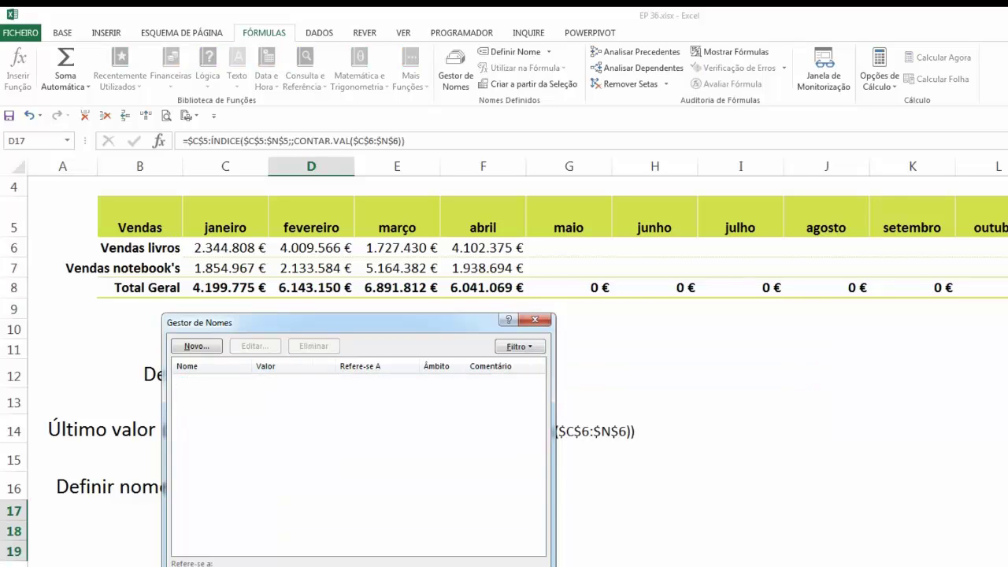
{"action": "left_click", "coordinate": [519, 566]}
{"action": "left_click", "coordinate": [293, 518]}
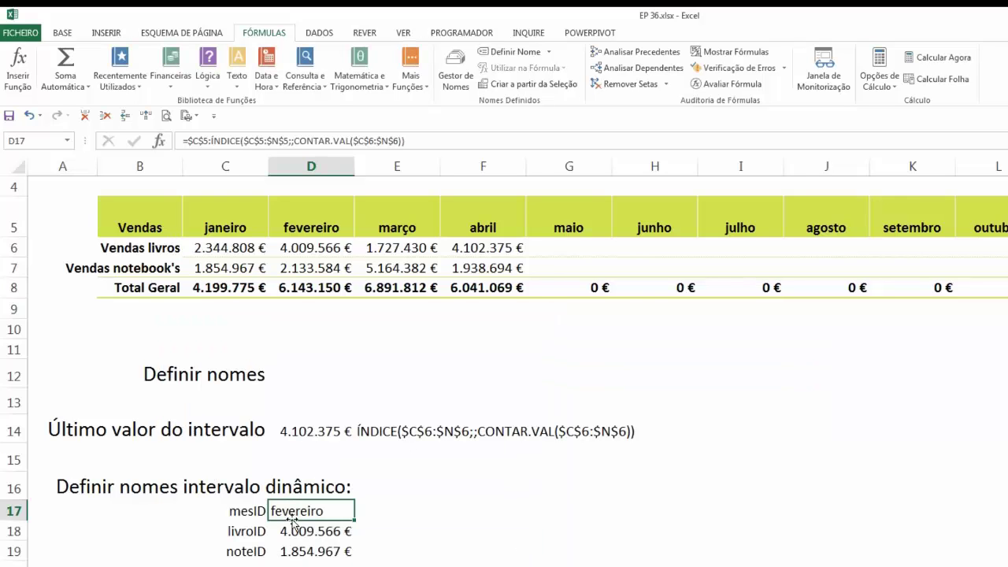
{"action": "left_click", "coordinate": [512, 52]}
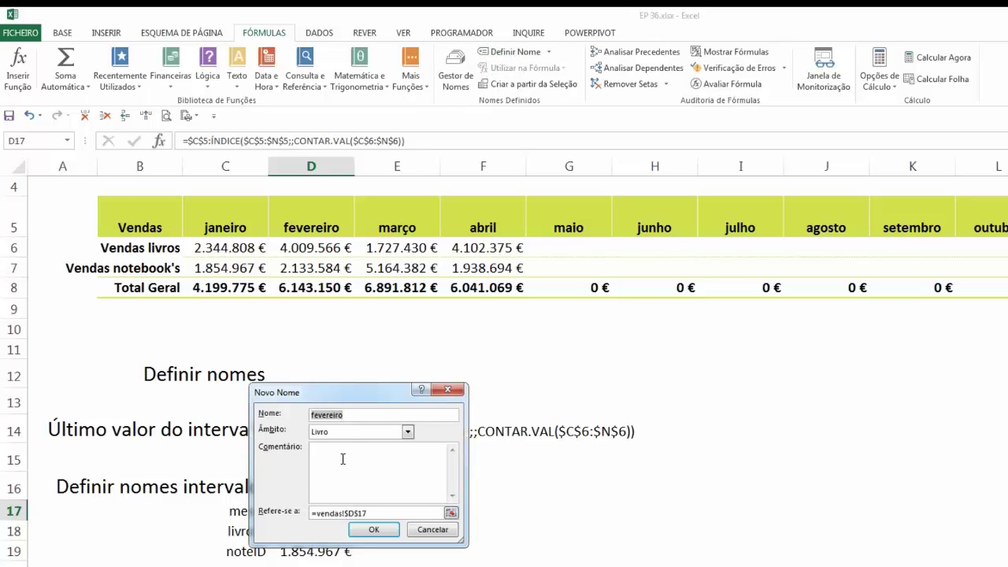
{"action": "left_click_drag", "start_coordinate": [340, 392], "coordinate": [464, 470]}
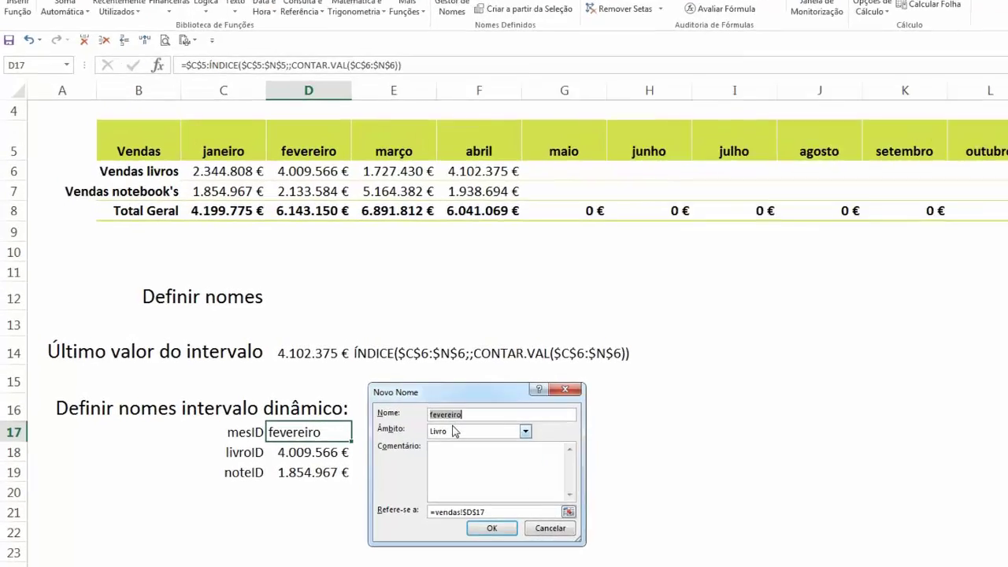
{"action": "type", "text": "mesID"}
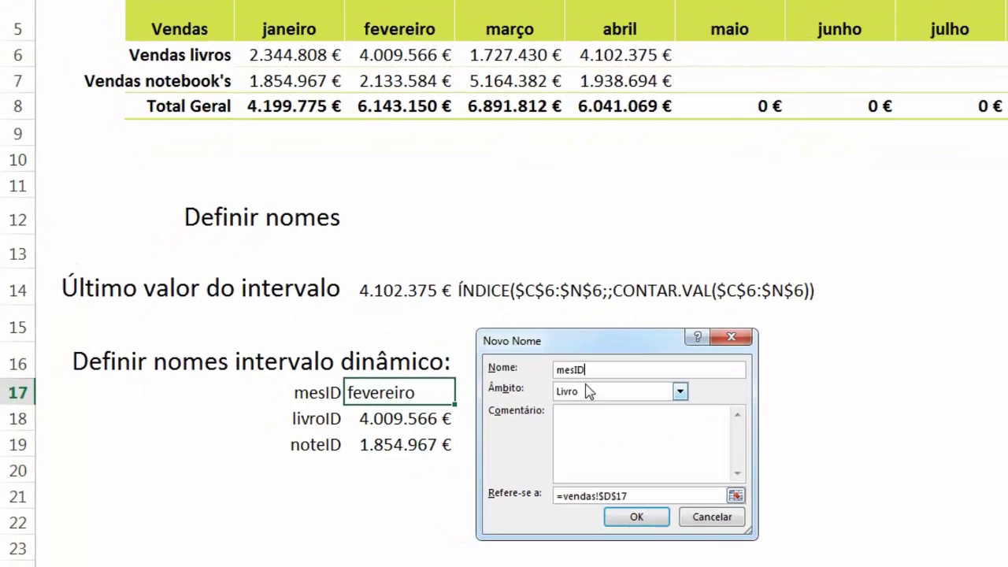
{"action": "left_click", "coordinate": [715, 518]}
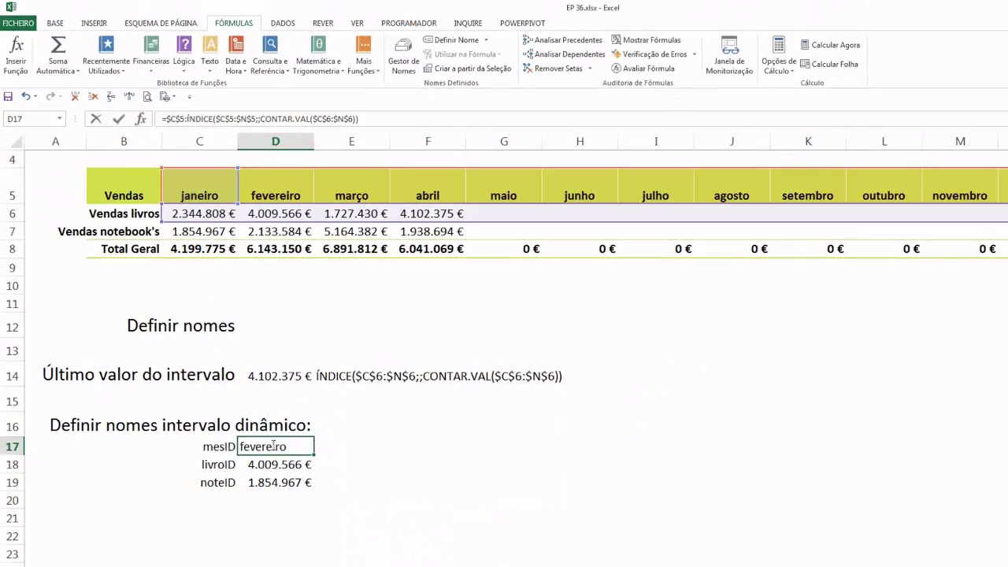
Step: Copy the whole text of the mesID formula in D17 and leave the cell with the formula intact
{"action": "double_click", "coordinate": [273, 446]}
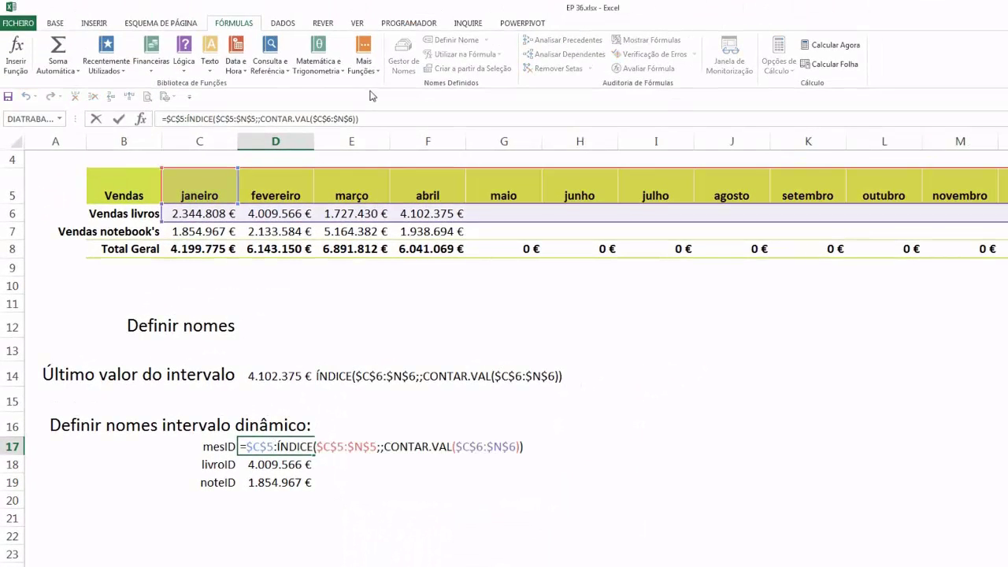
{"action": "left_click_drag", "start_coordinate": [134, 129], "coordinate": [140, 120]}
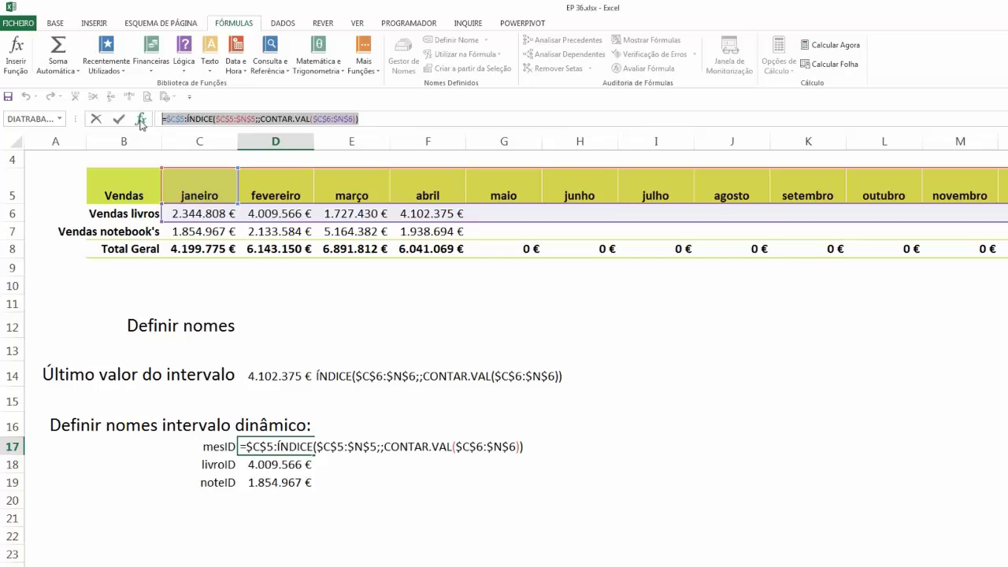
{"action": "key", "text": "Tab"}
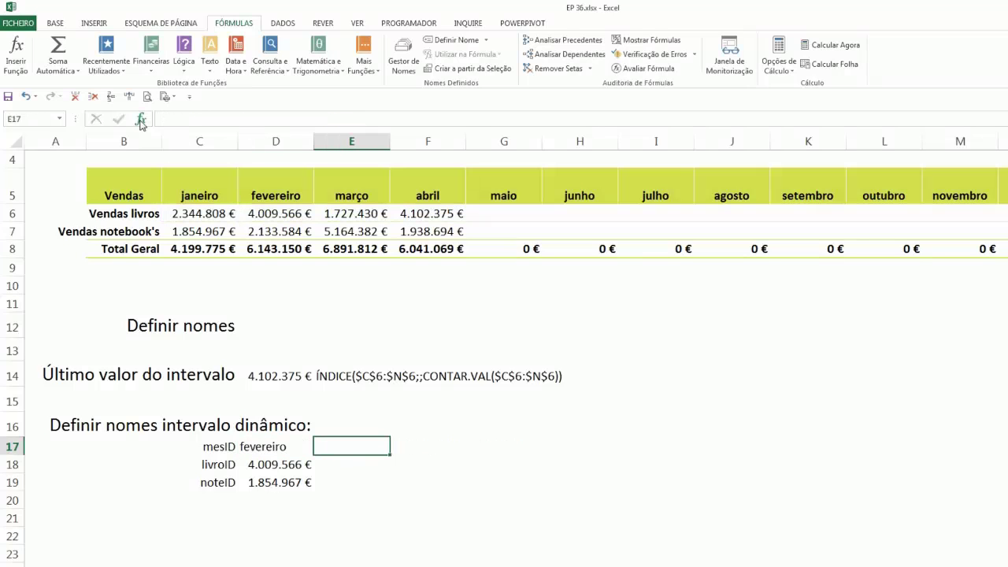
Step: With D17 selected, define the name mesID referring to the copied formula =$C$5:ÍNDICE($C$5:$N$5;;CONTAR.VAL($C$6:$N$6))
{"action": "left_click", "coordinate": [485, 39]}
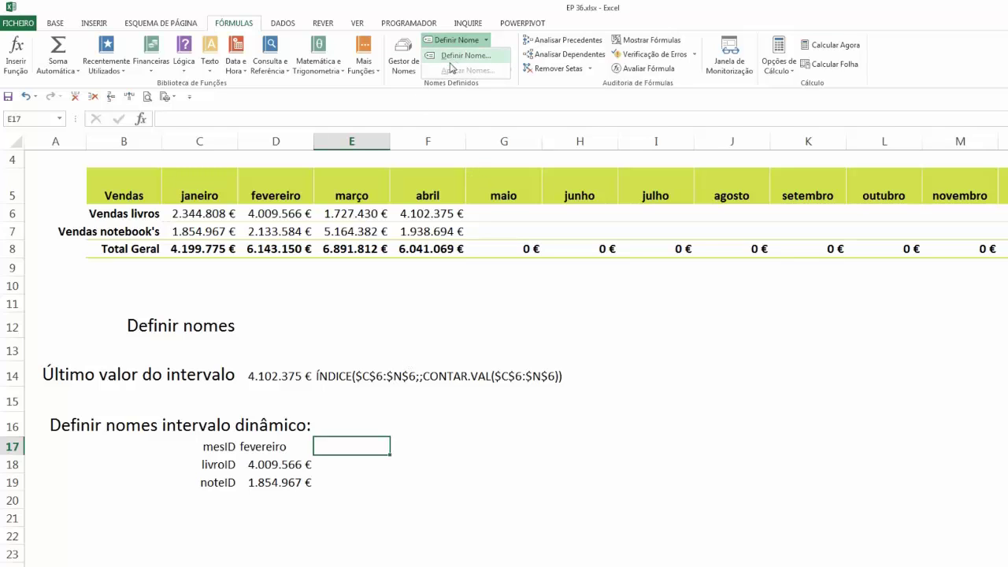
{"action": "left_click", "coordinate": [280, 446]}
{"action": "left_click", "coordinate": [280, 447]}
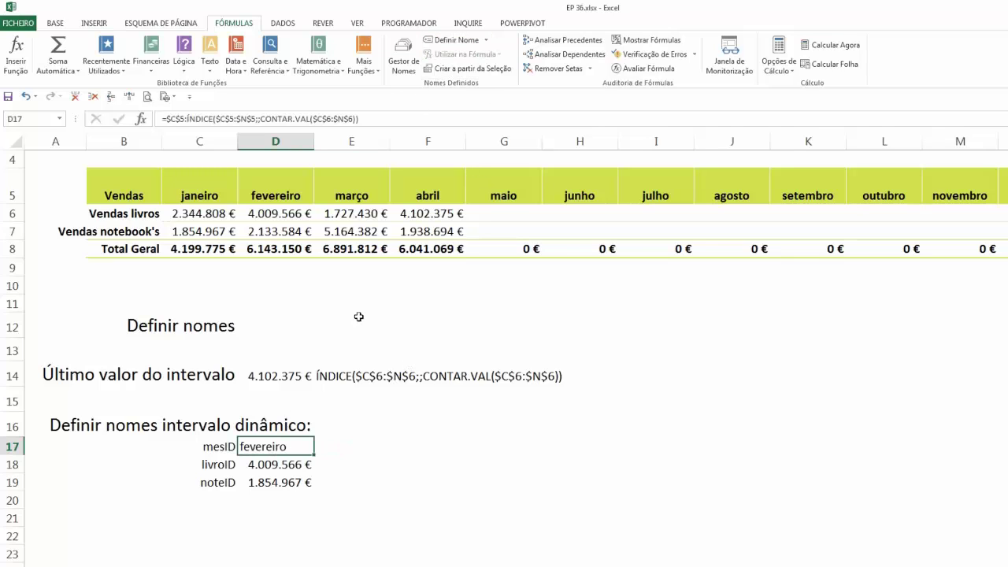
{"action": "left_click", "coordinate": [485, 40]}
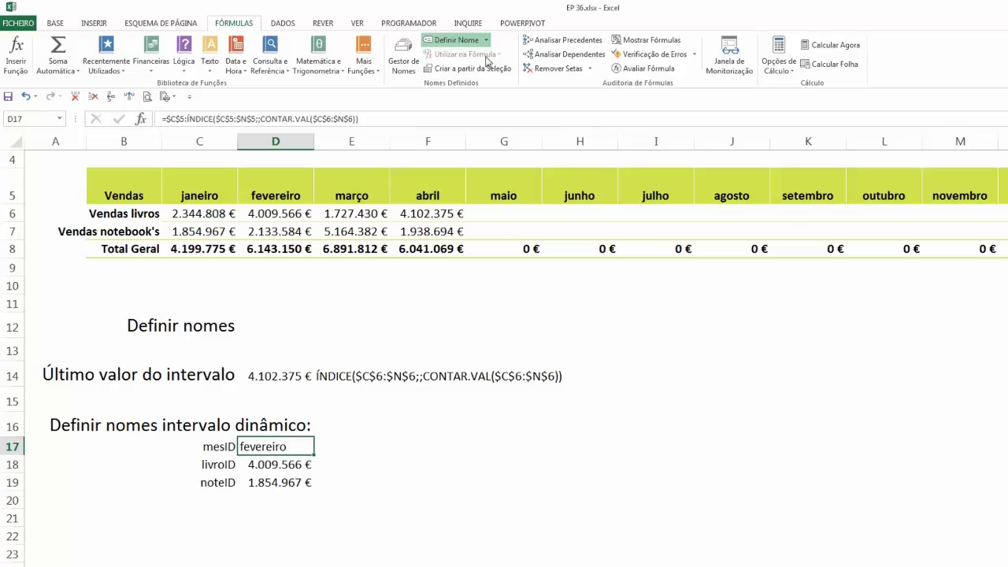
{"action": "left_click", "coordinate": [488, 57]}
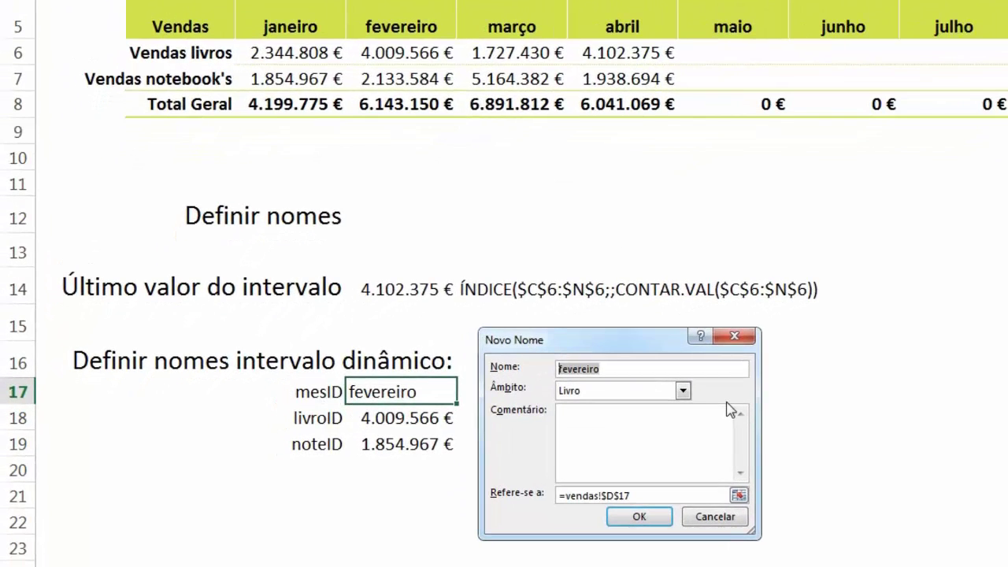
{"action": "type", "text": "mesID"}
{"action": "left_click", "coordinate": [658, 496]}
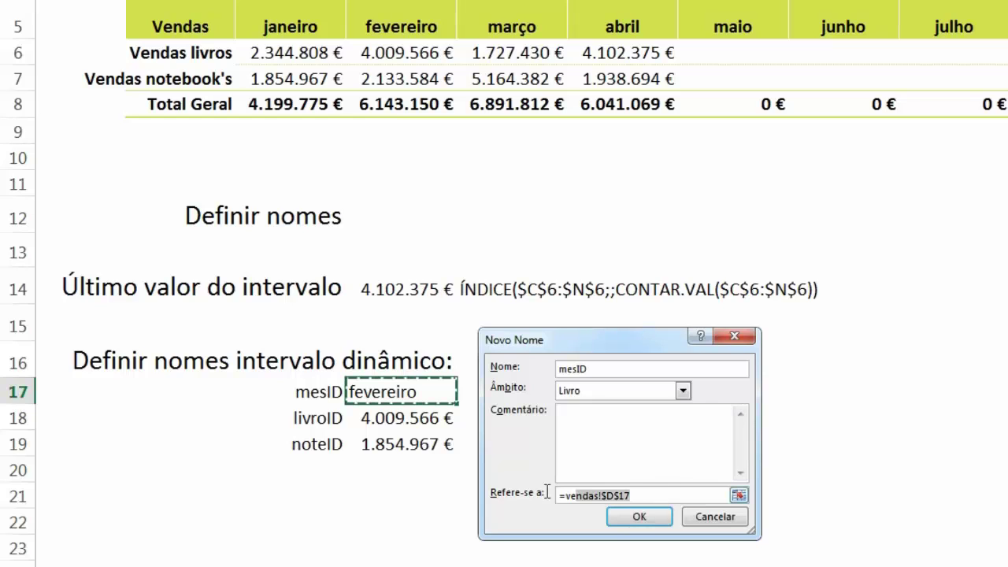
{"action": "key", "text": "ctrl+v"}
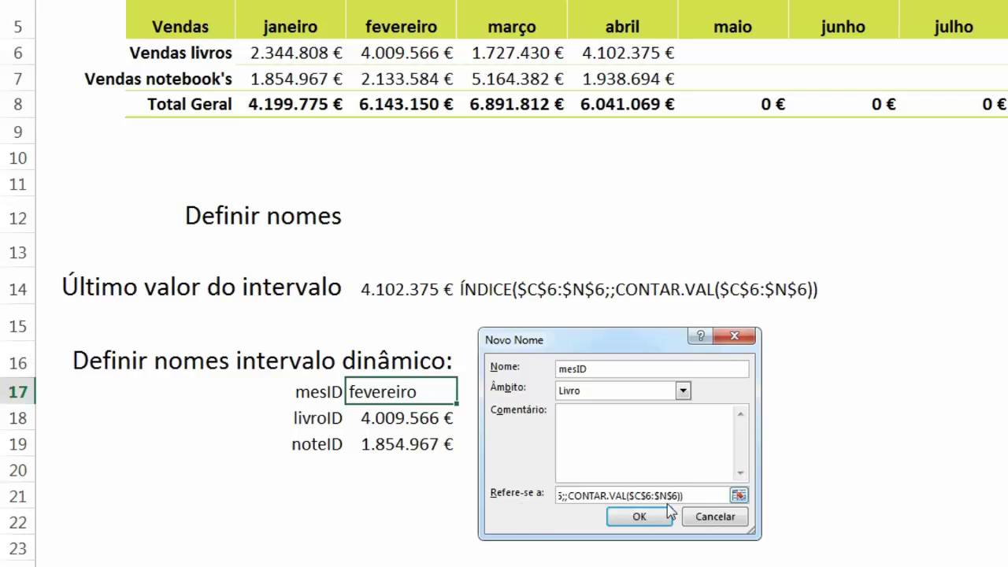
{"action": "left_click", "coordinate": [639, 520]}
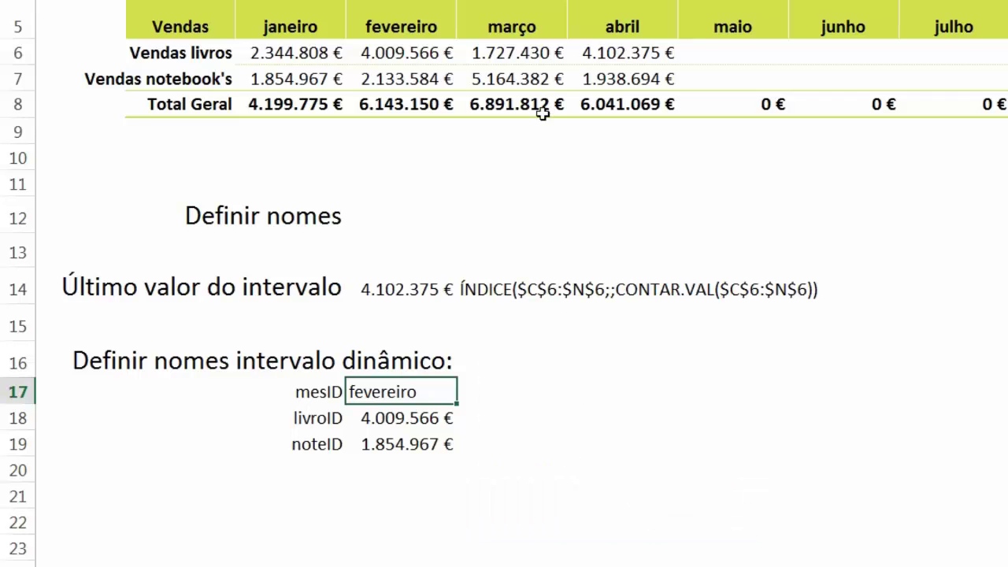
Step: Check in the Name Manager which cells the mesID name refers to, and close it
{"action": "left_click", "coordinate": [662, 3]}
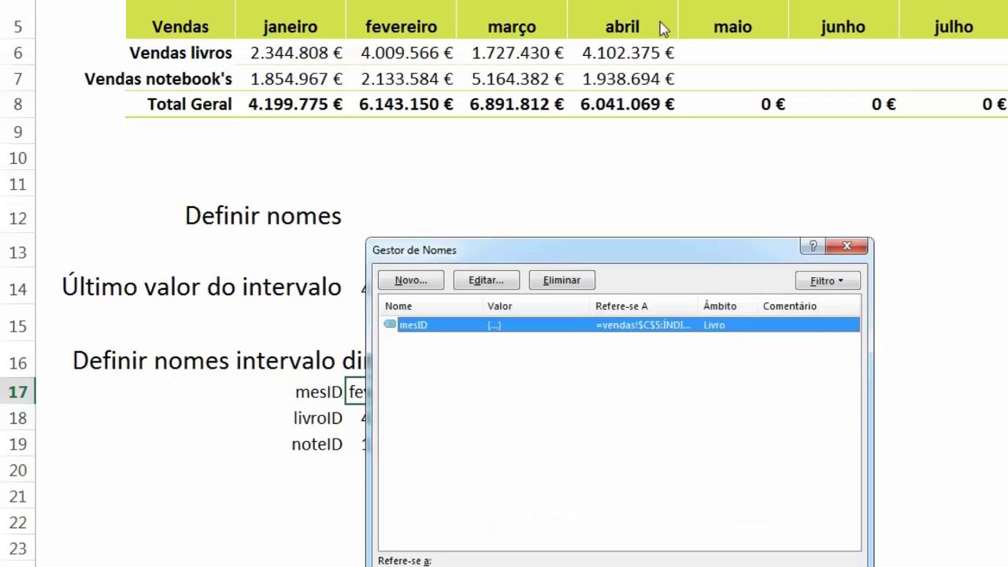
{"action": "left_click", "coordinate": [649, 481]}
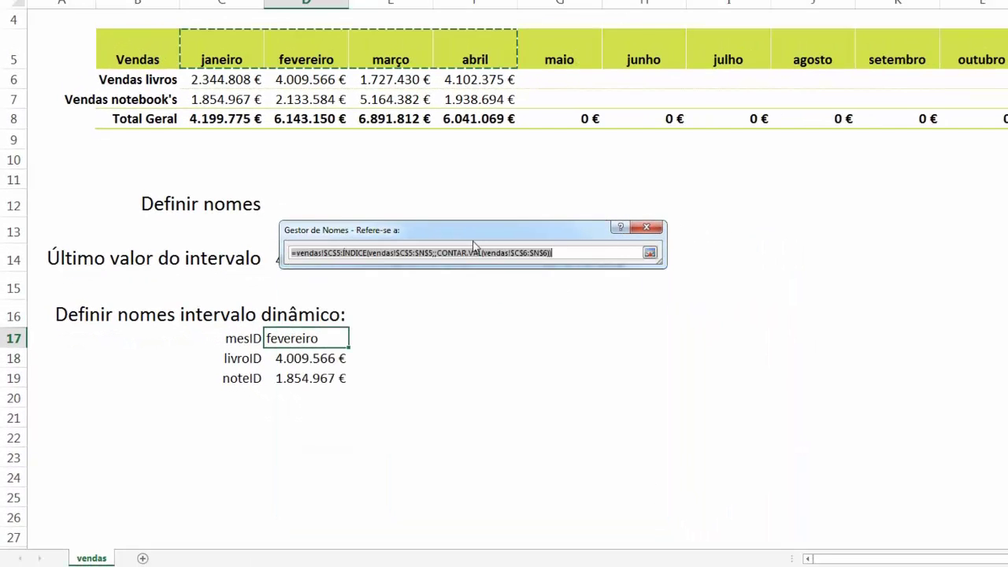
{"action": "left_click", "coordinate": [649, 253]}
{"action": "left_click", "coordinate": [630, 503]}
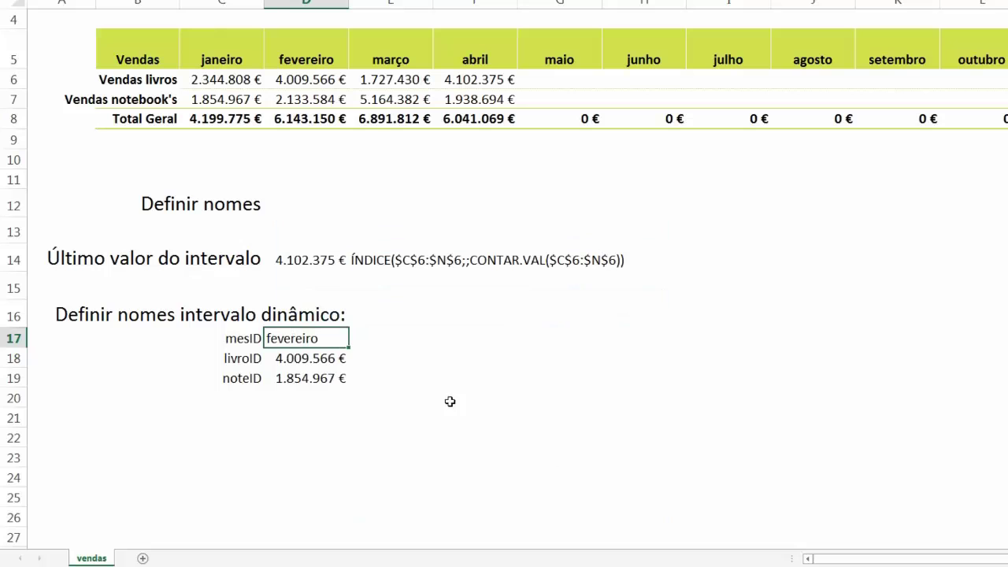
{"action": "left_click", "coordinate": [307, 356]}
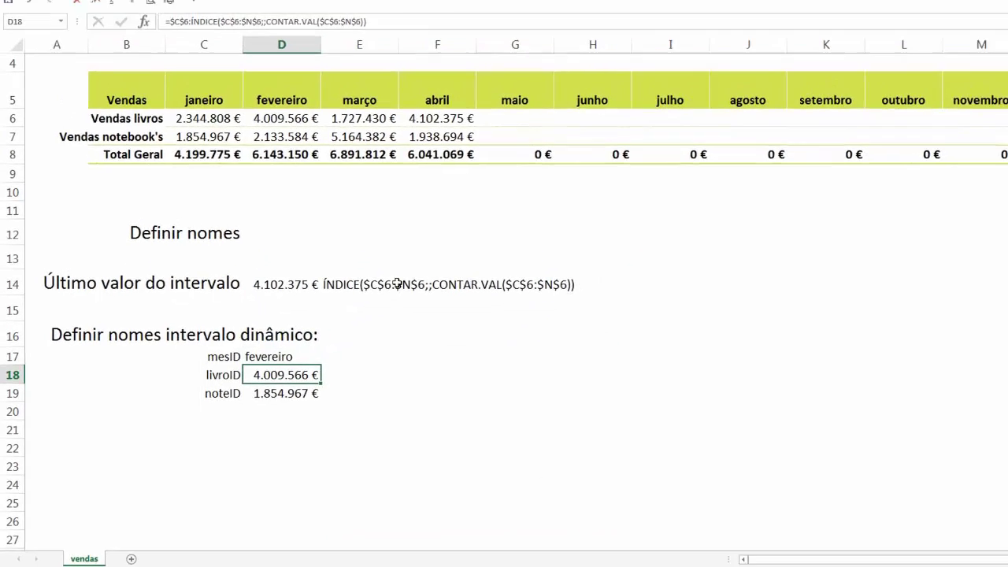
{"action": "left_click", "coordinate": [422, 35]}
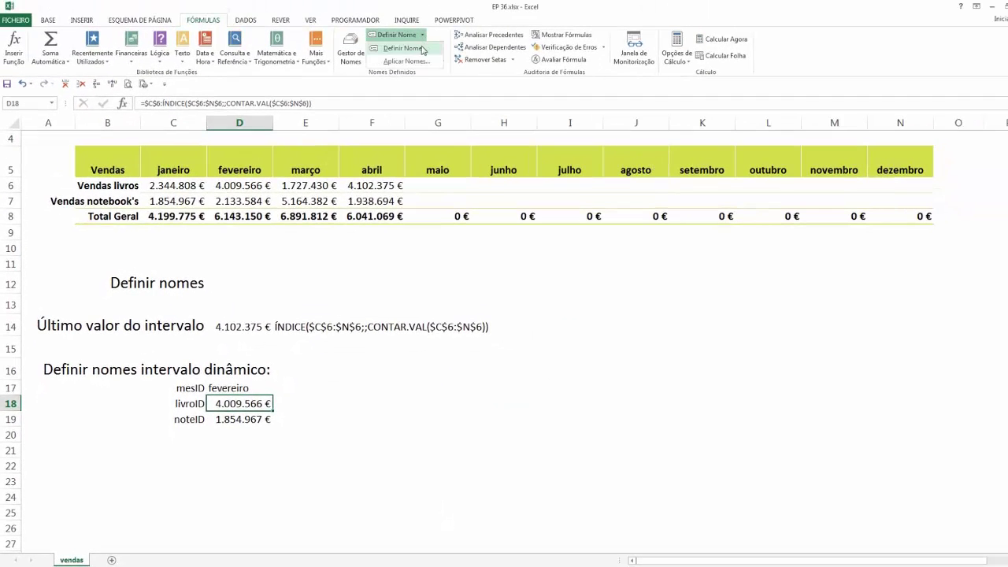
{"action": "left_click", "coordinate": [421, 50]}
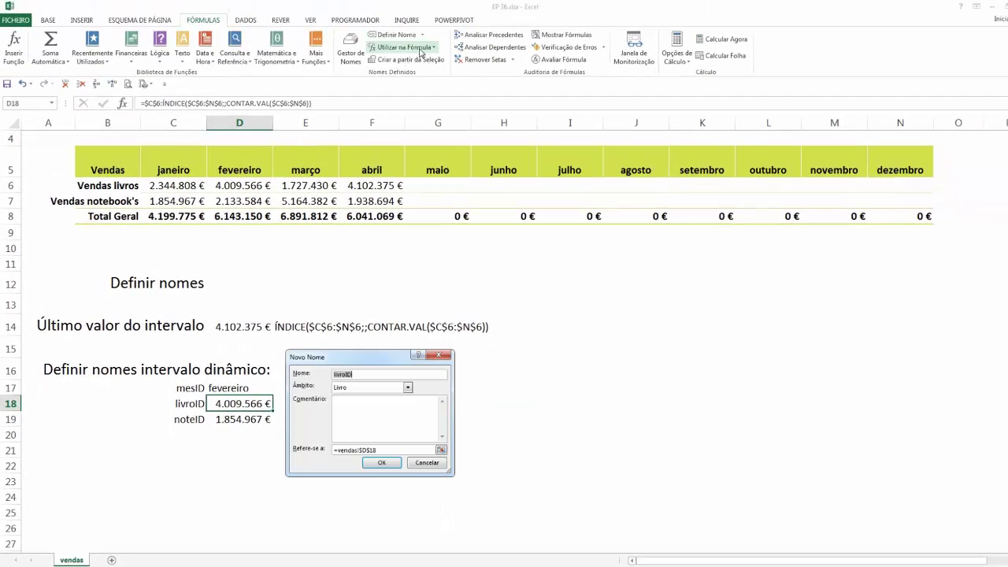
{"action": "left_click", "coordinate": [703, 396]}
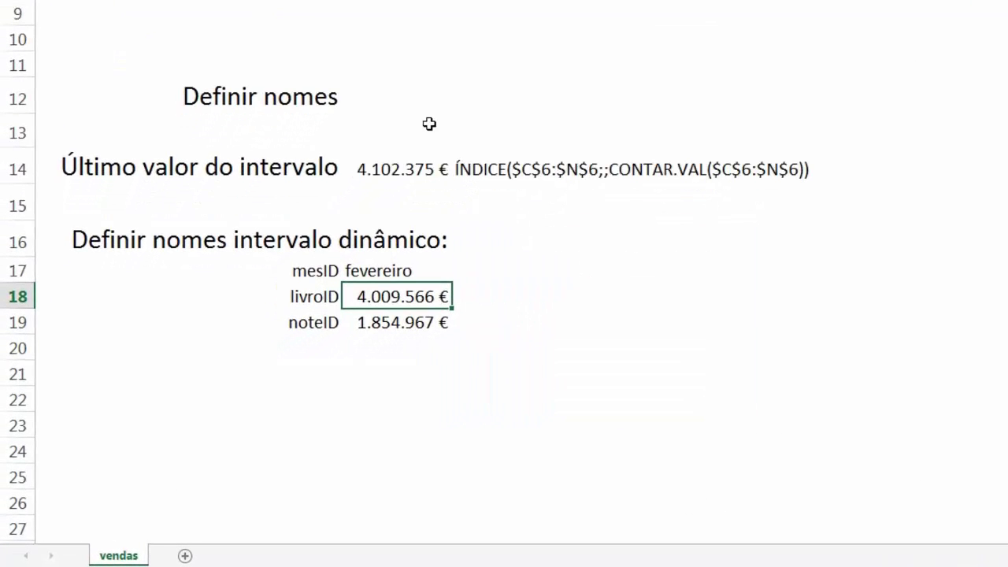
Step: Copy the whole text of the livroID formula in D18 and leave the cell with the formula intact
{"action": "key", "text": "F2"}
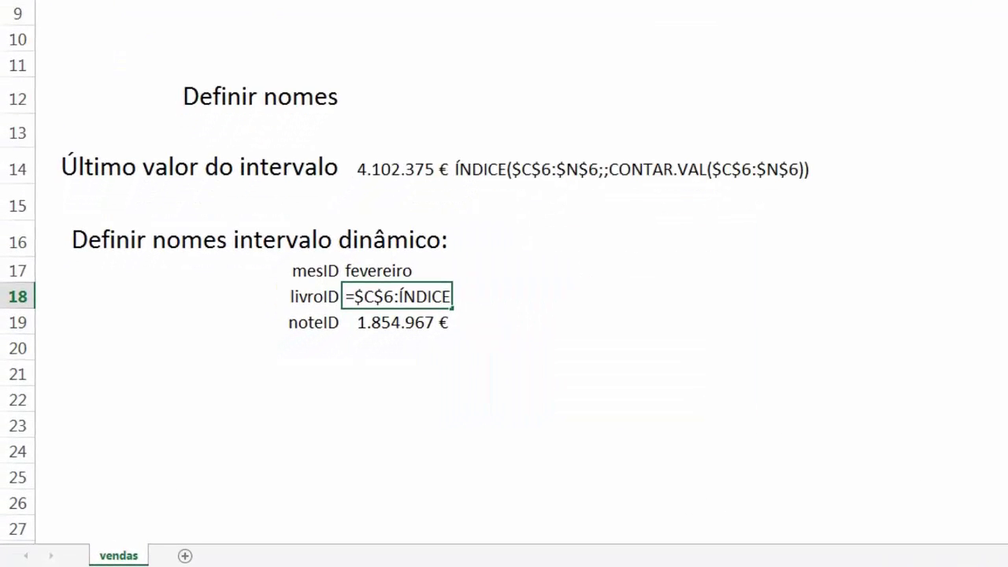
{"action": "key", "text": "shift+End"}
{"action": "key", "text": "Return"}
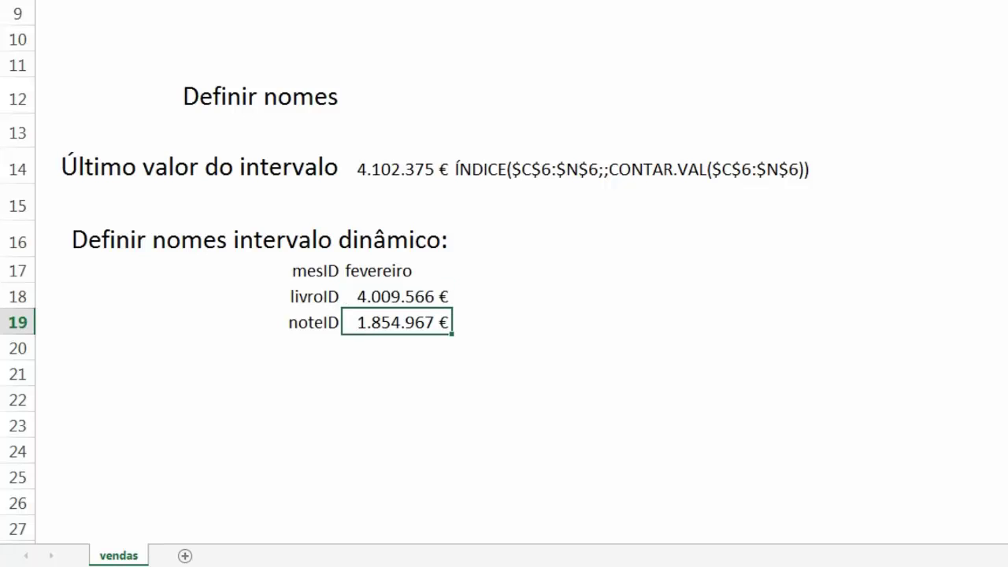
Step: With D18 selected, define the name livroID referring to the copied formula =$C$6:ÍNDICE($C$6:$N$6;;CONTAR.VAL($C$6:$N$6))
{"action": "left_click", "coordinate": [397, 296]}
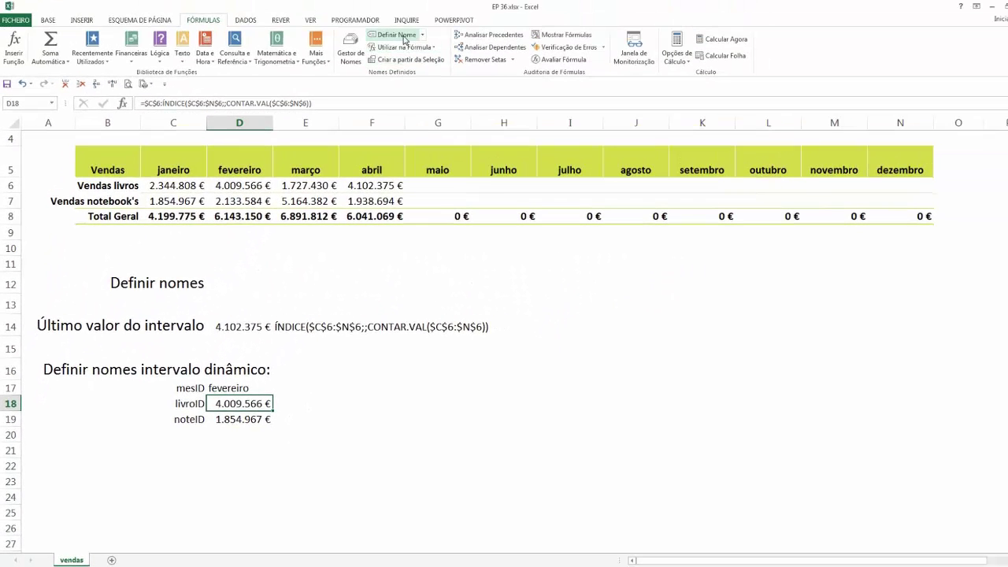
{"action": "left_click", "coordinate": [397, 35]}
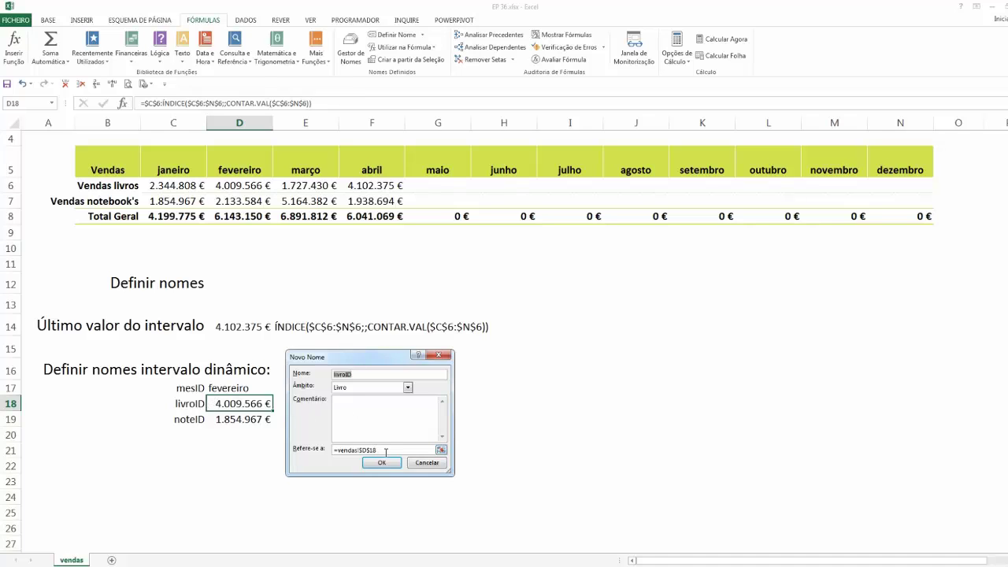
{"action": "left_click_drag", "start_coordinate": [385, 452], "coordinate": [314, 452]}
{"action": "key", "text": "ctrl+v"}
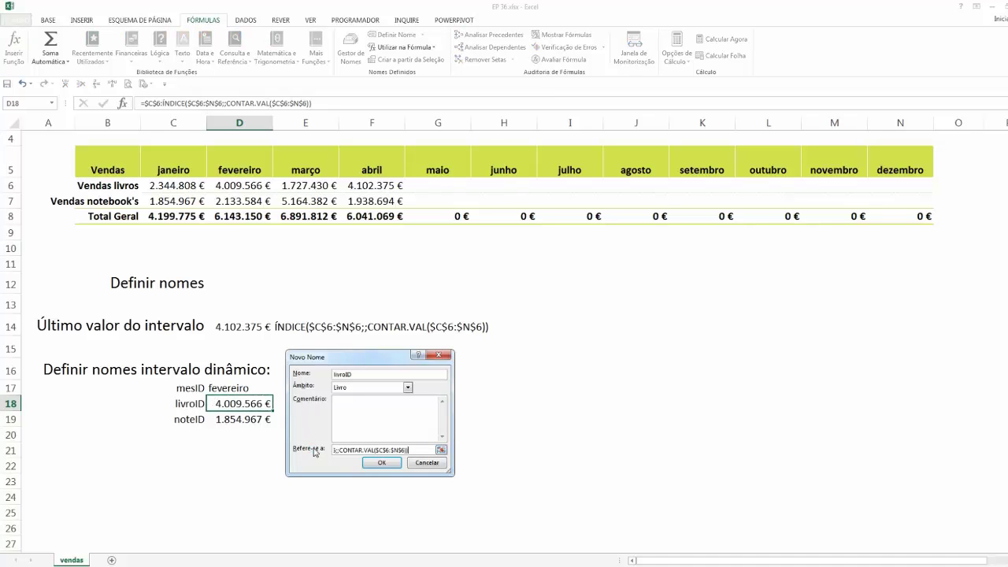
{"action": "left_click", "coordinate": [367, 463]}
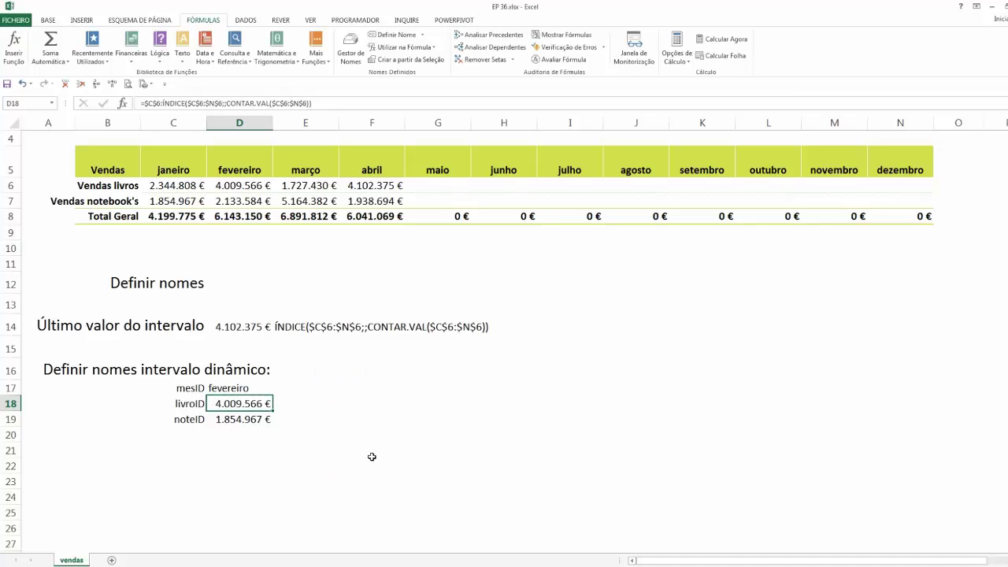
Step: Select the noteID formula text in D19, re-enter it as an ordinary formula, and reselect the cell
{"action": "left_click", "coordinate": [249, 419]}
{"action": "left_click_drag", "start_coordinate": [326, 107], "coordinate": [146, 107]}
{"action": "left_click_drag", "start_coordinate": [321, 103], "coordinate": [110, 116]}
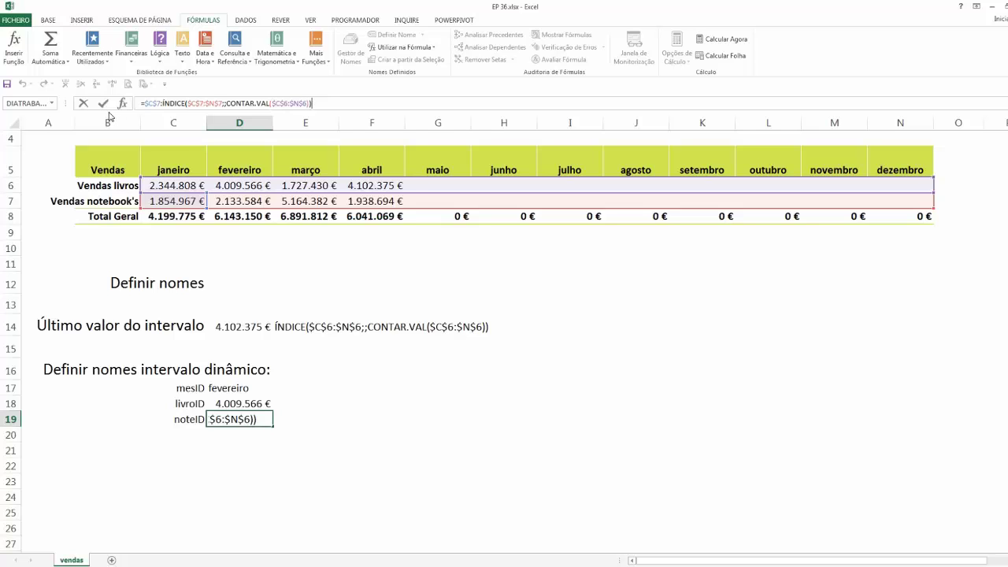
{"action": "key", "text": "Return"}
{"action": "left_click", "coordinate": [227, 423]}
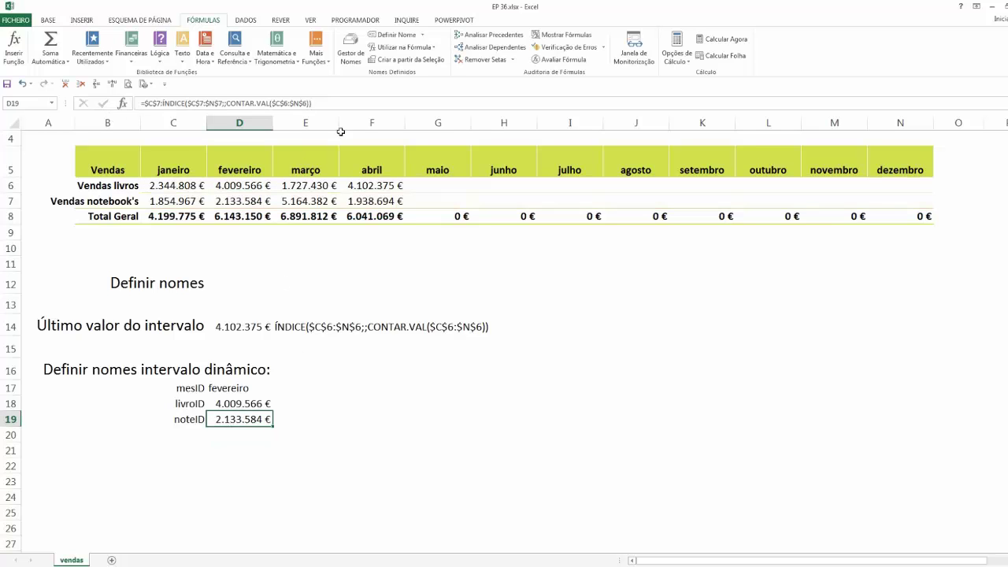
{"action": "left_click", "coordinate": [396, 34]}
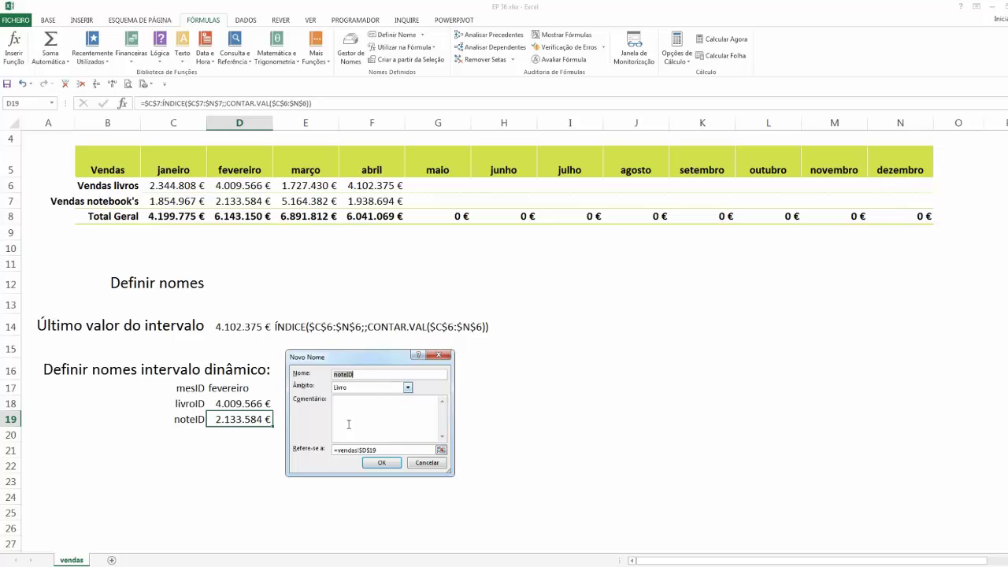
{"action": "left_click_drag", "start_coordinate": [379, 450], "coordinate": [319, 454]}
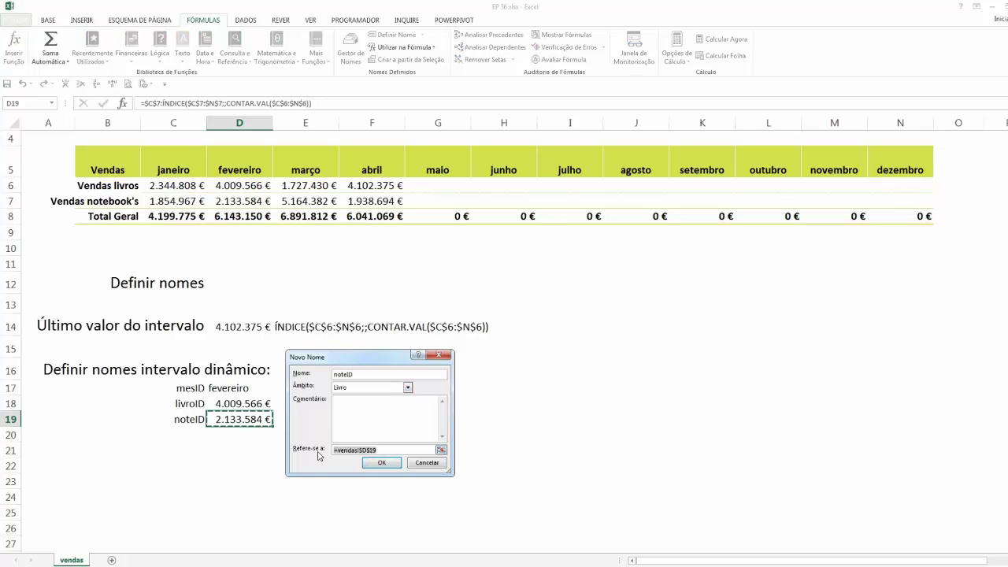
{"action": "key", "text": "BackSpace"}
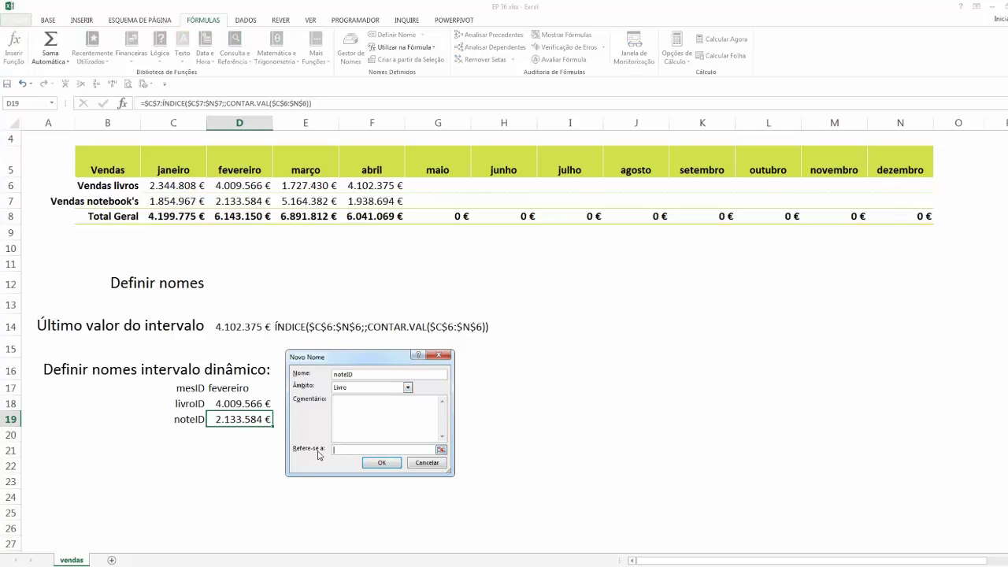
{"action": "left_click", "coordinate": [426, 462]}
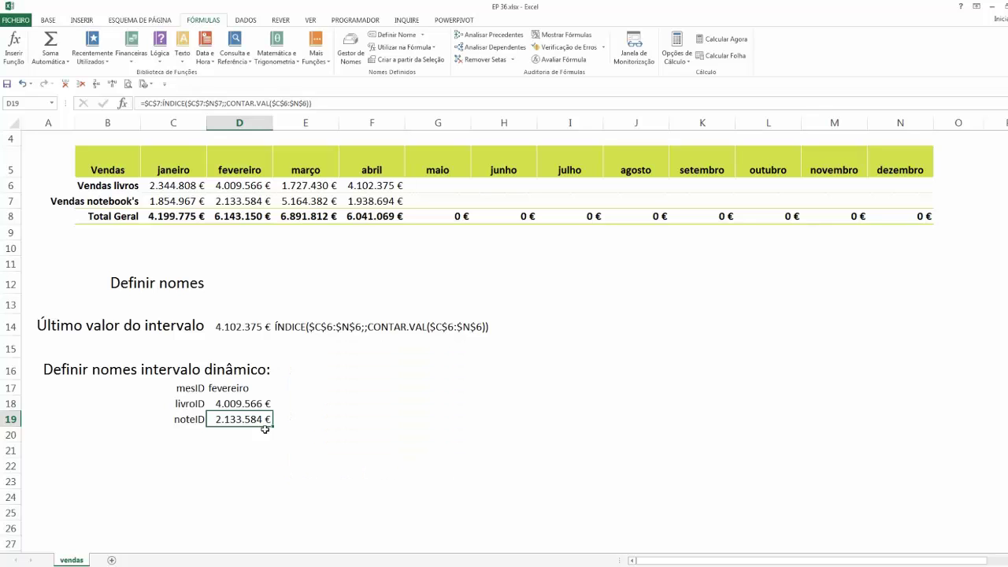
Step: Copy the whole text of the noteID formula in D19 and leave the cell with the formula intact
{"action": "left_click_drag", "start_coordinate": [322, 104], "coordinate": [128, 104]}
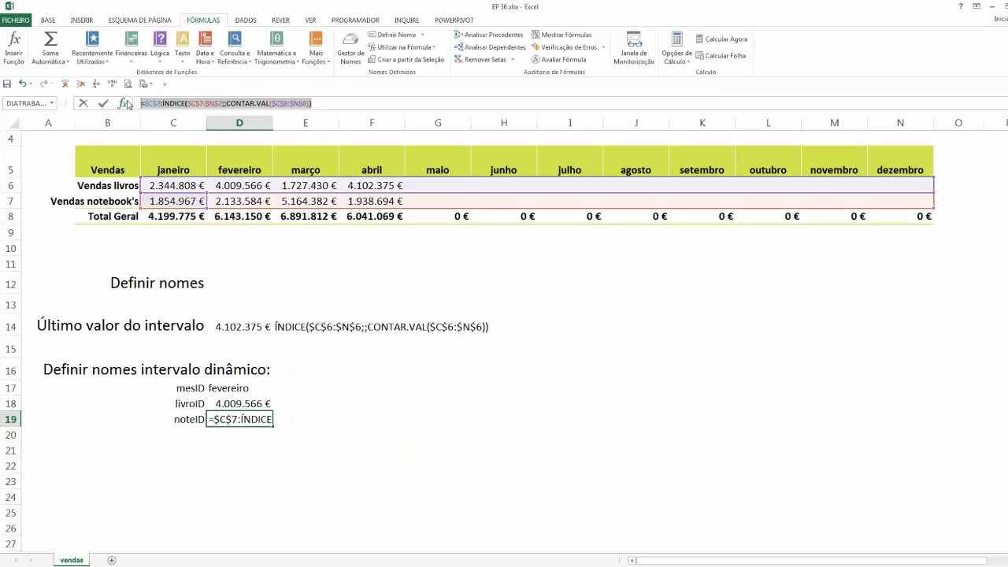
{"action": "key", "text": "Return"}
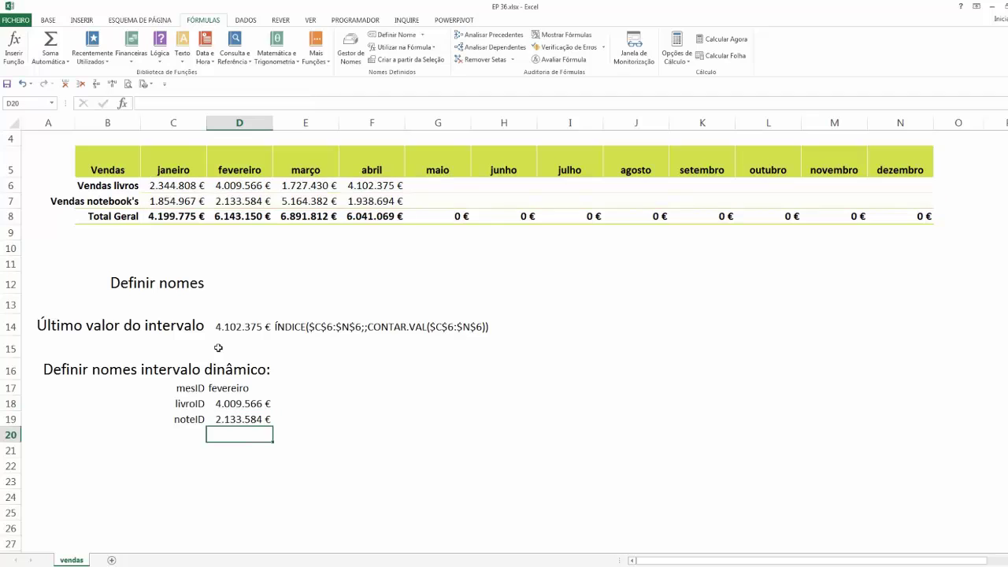
{"action": "left_click", "coordinate": [241, 418]}
{"action": "left_click_drag", "start_coordinate": [331, 104], "coordinate": [99, 102]}
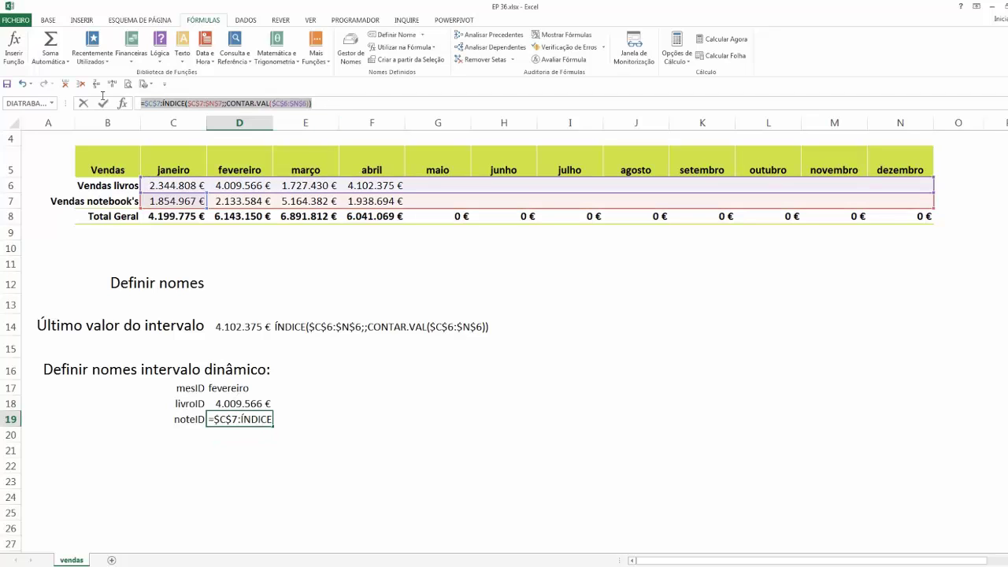
{"action": "key", "text": "ctrl+c"}
{"action": "key", "text": "ctrl+v"}
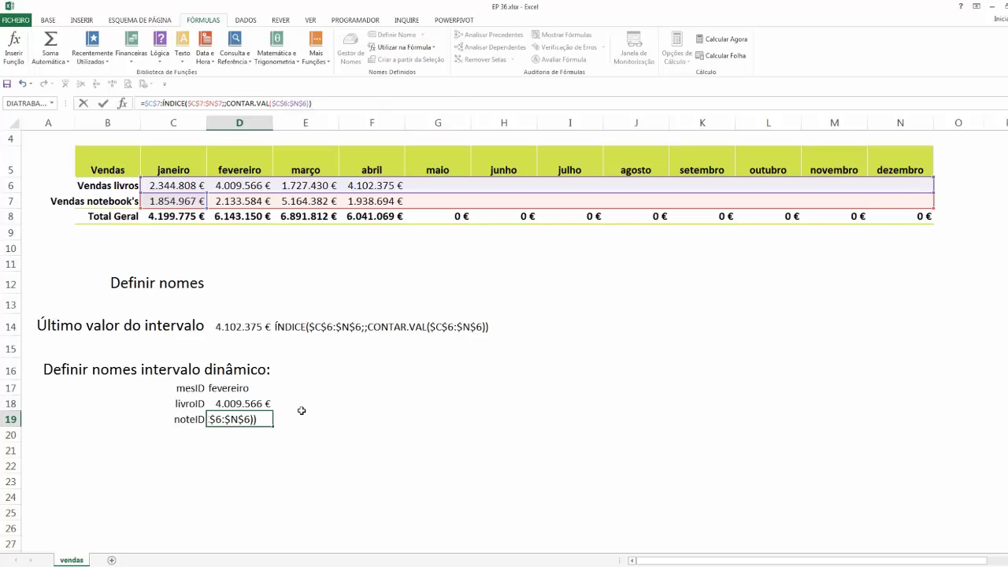
{"action": "key", "text": "Return"}
{"action": "left_click", "coordinate": [265, 422]}
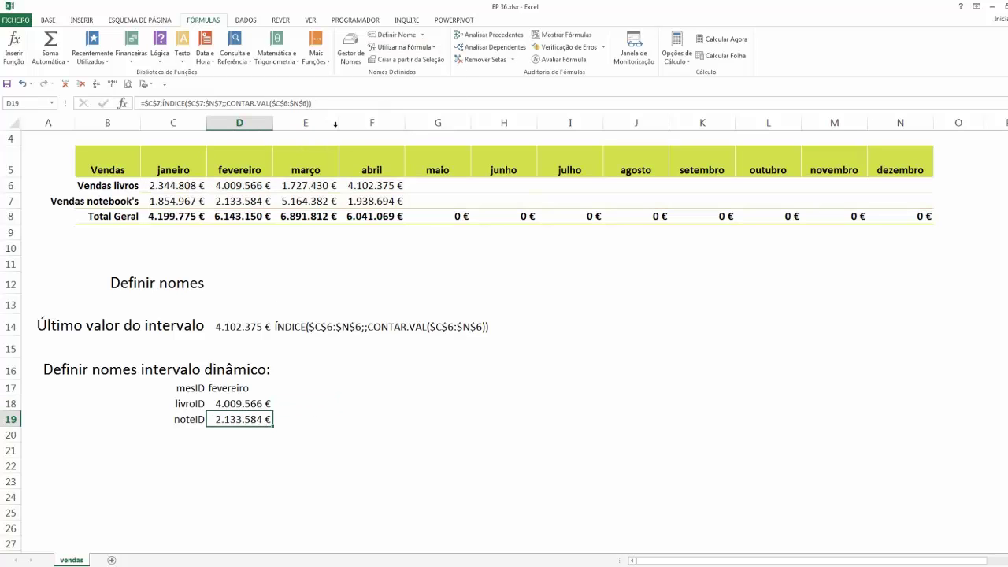
Step: With D19 selected, define the name noteID referring to the copied formula =$C$7:ÍNDICE($C$7:$N$7;;CONTAR.VAL($C$6:$N$6))
{"action": "left_click", "coordinate": [387, 35]}
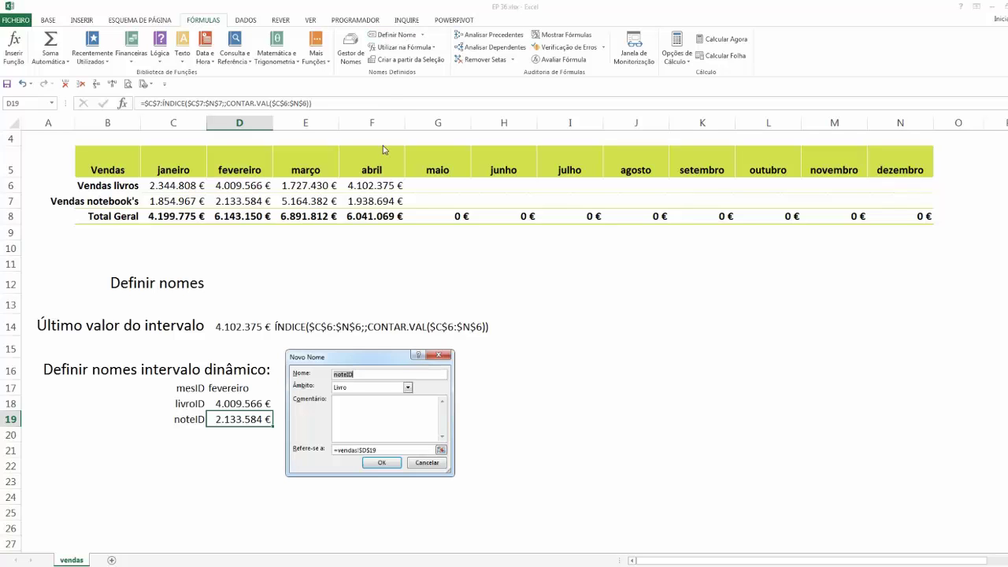
{"action": "left_click", "coordinate": [379, 448]}
{"action": "key", "text": "ctrl+a"}
{"action": "key", "text": "ctrl+v"}
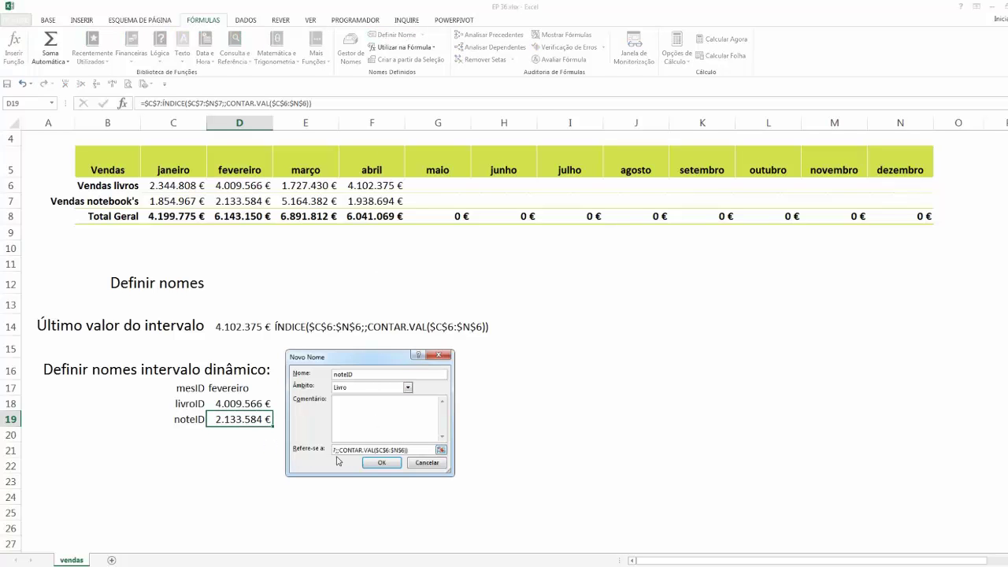
{"action": "left_click", "coordinate": [367, 462]}
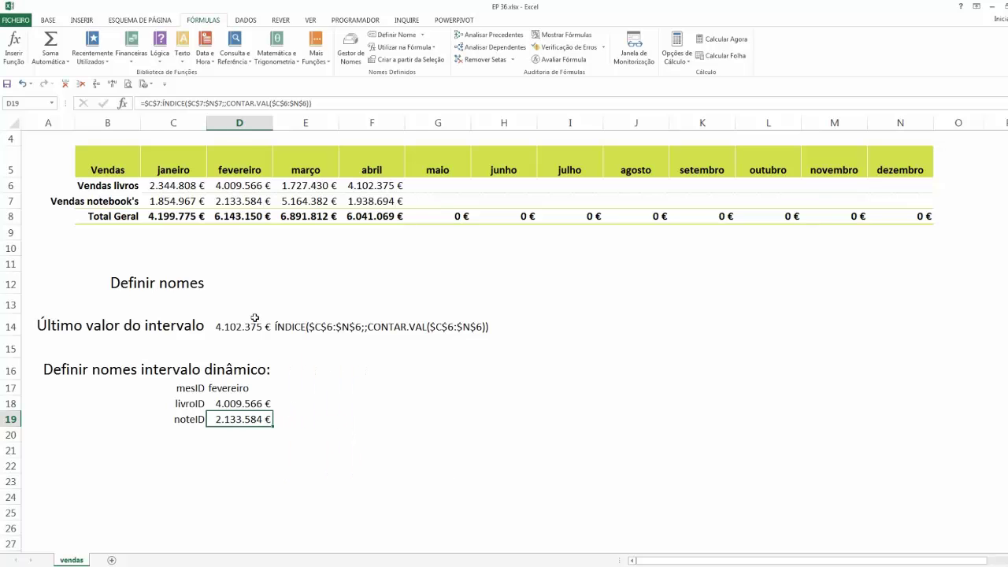
Step: Check in the Name Manager which cells the noteID name refers to, and close it
{"action": "left_click", "coordinate": [350, 49]}
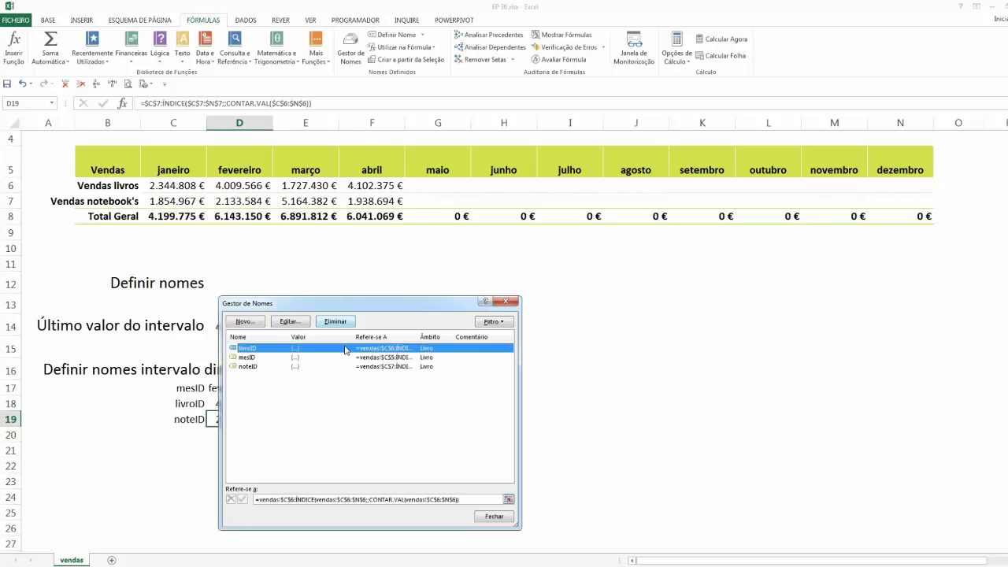
{"action": "left_click", "coordinate": [286, 366]}
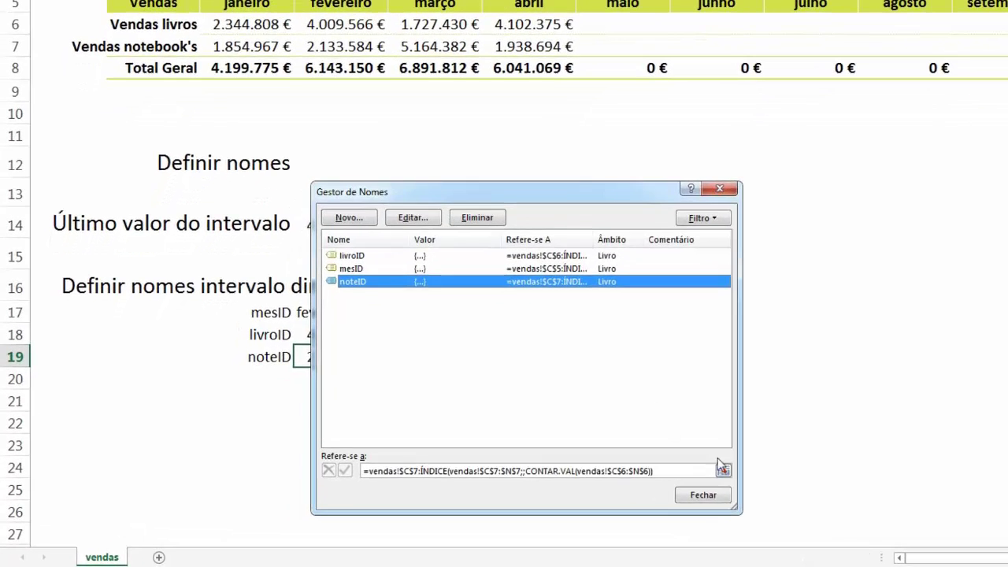
{"action": "left_click", "coordinate": [723, 471]}
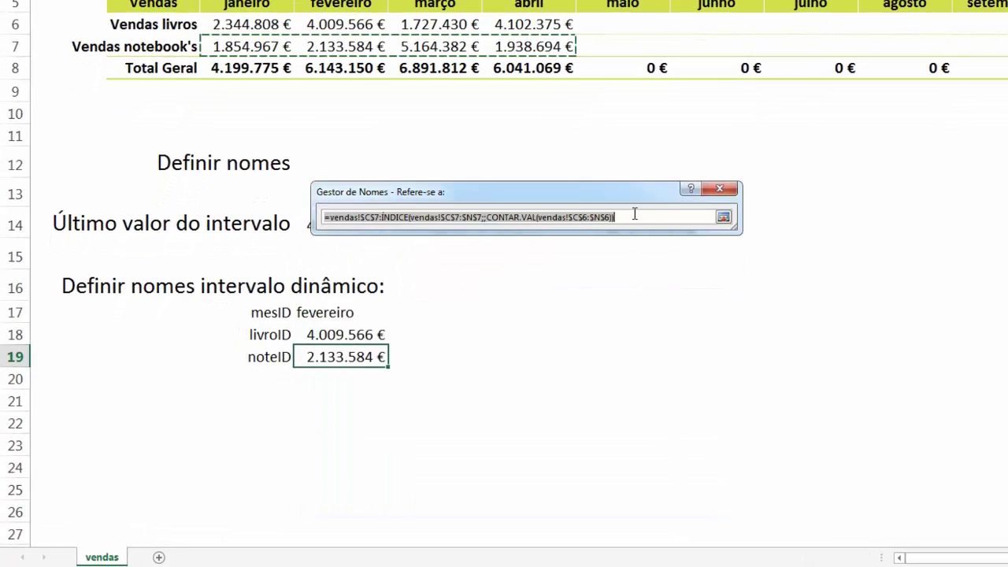
{"action": "left_click", "coordinate": [723, 217]}
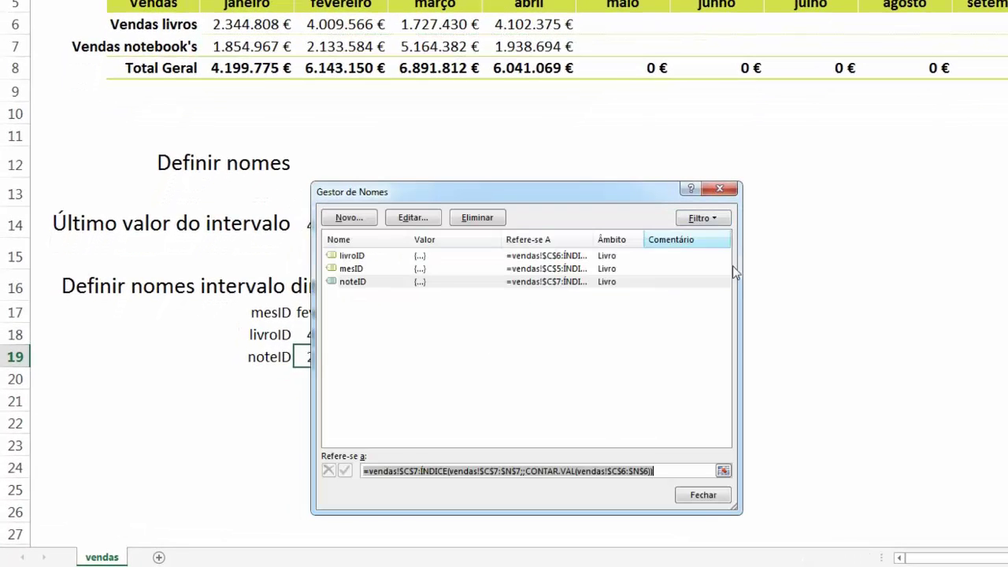
{"action": "left_click", "coordinate": [697, 496]}
{"action": "left_click", "coordinate": [554, 354]}
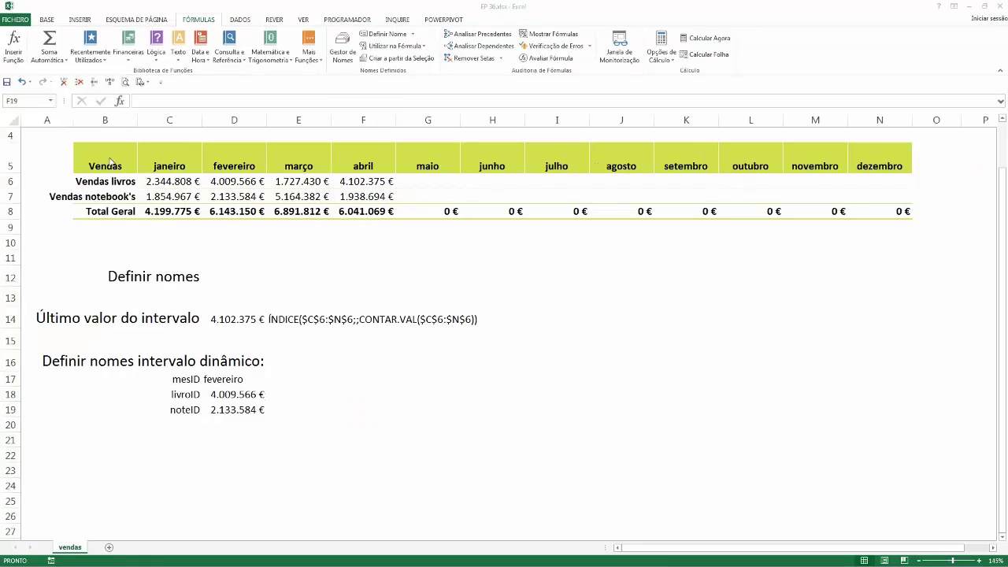
Step: Insert a 2D clustered column chart from the sales table range B5:N7, leaving out the Total Geral row
{"action": "left_click_drag", "start_coordinate": [110, 161], "coordinate": [866, 198]}
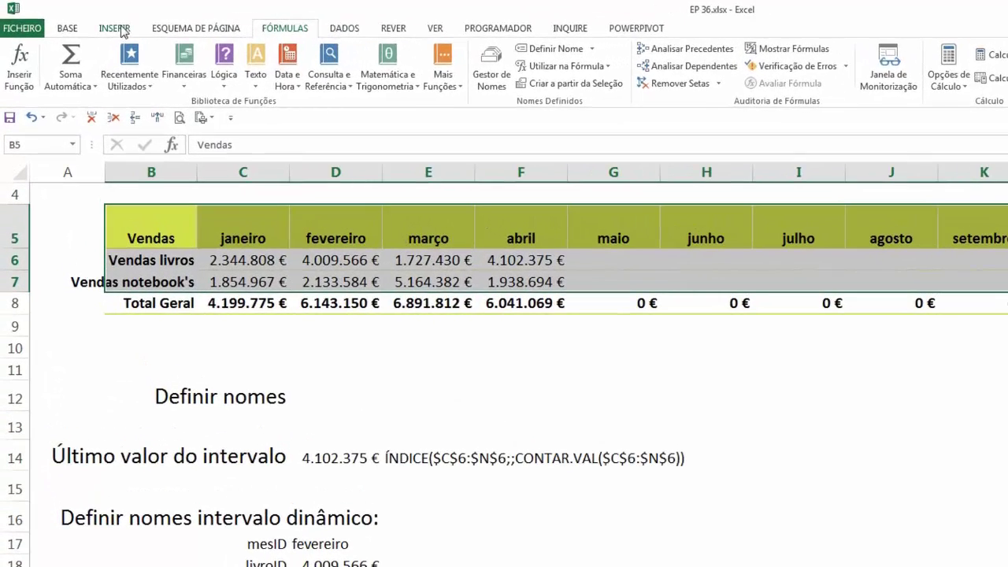
{"action": "left_click", "coordinate": [80, 20]}
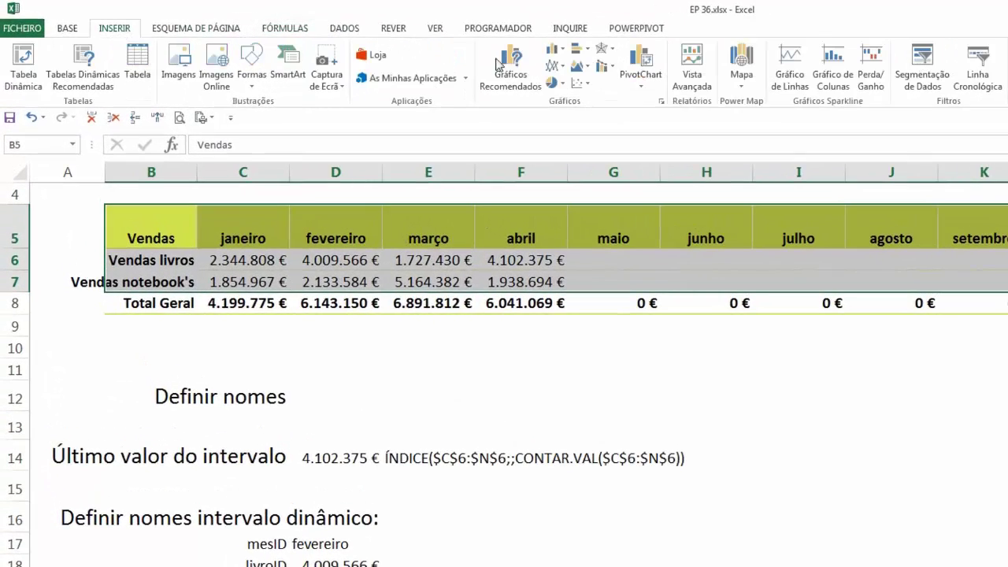
{"action": "left_click", "coordinate": [553, 49]}
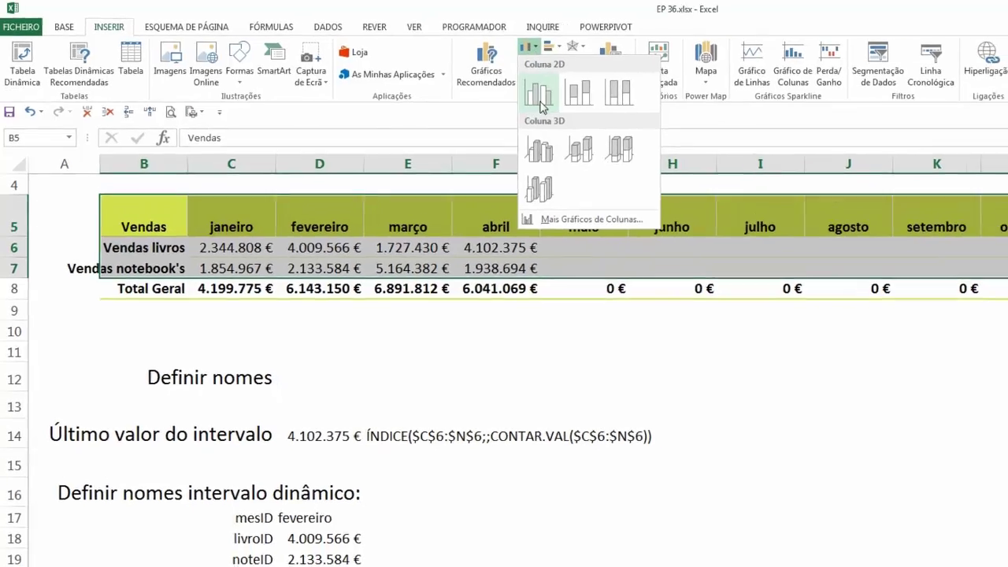
{"action": "left_click", "coordinate": [540, 101]}
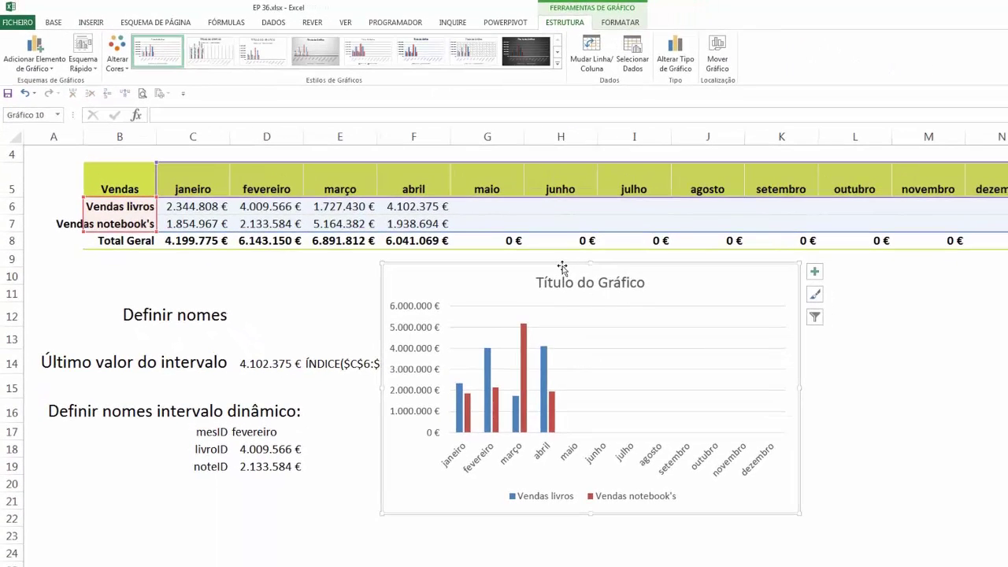
Step: Remove the chart's title, vertical axis and gridlines, and move the chart beside the list of dynamic range names
{"action": "left_click", "coordinate": [568, 285]}
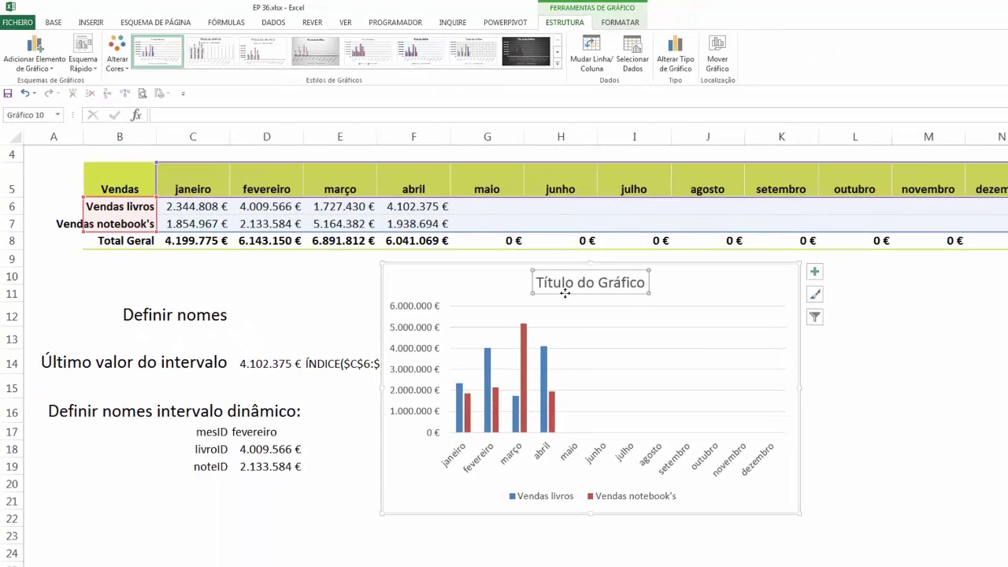
{"action": "key", "text": "Delete"}
{"action": "left_click", "coordinate": [417, 331]}
{"action": "key", "text": "Delete"}
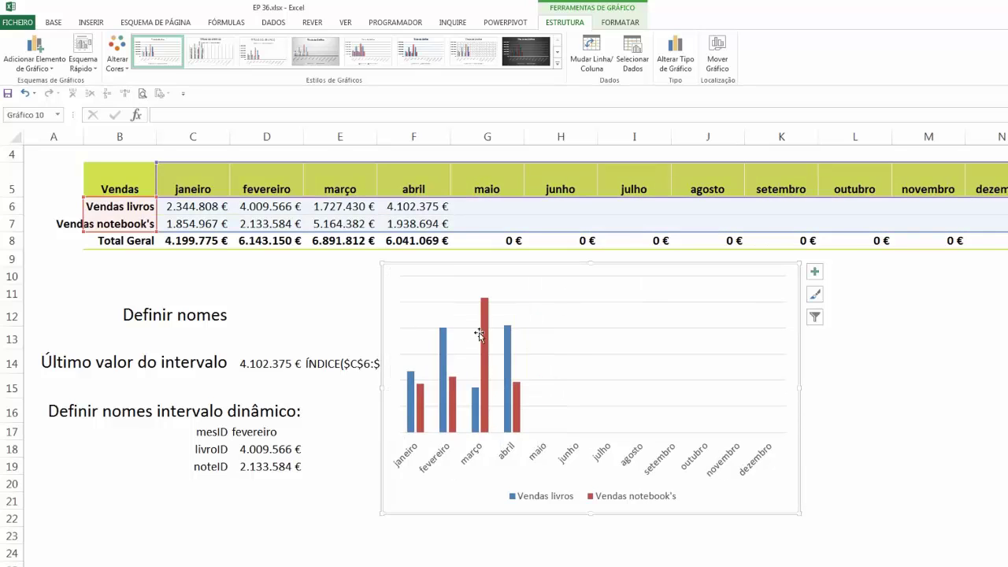
{"action": "left_click", "coordinate": [589, 327]}
{"action": "key", "text": "Delete"}
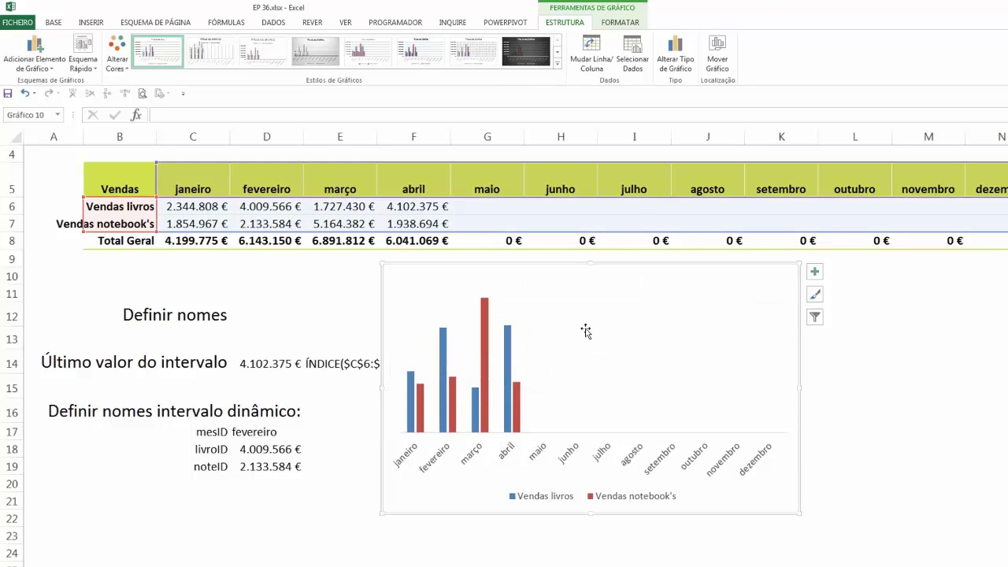
{"action": "mouse_move", "coordinate": [607, 261]}
{"action": "left_mouse_down"}
{"action": "mouse_move", "coordinate": [654, 322]}
{"action": "mouse_move", "coordinate": [526, 351]}
{"action": "mouse_move", "coordinate": [543, 315]}
{"action": "left_mouse_up"}
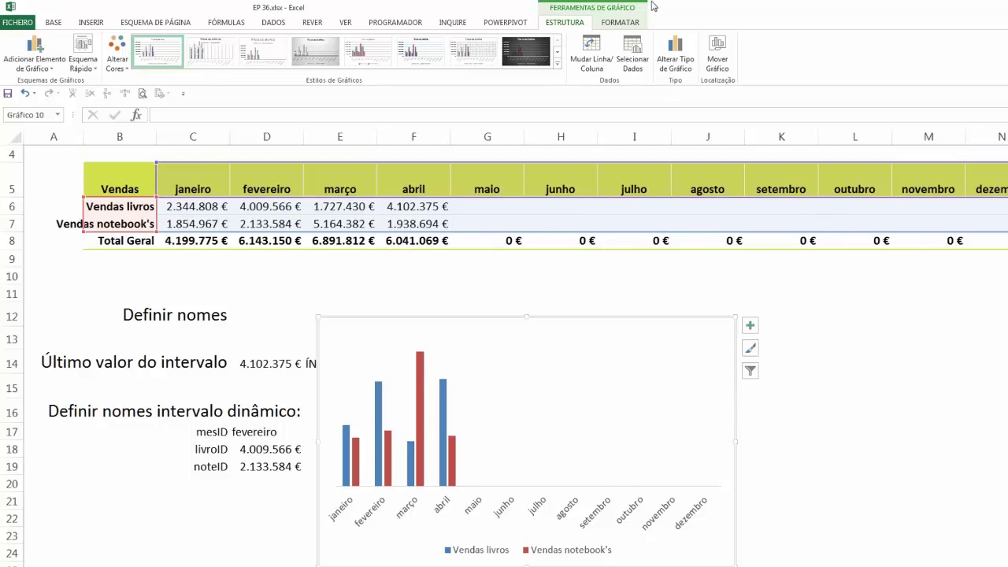
Step: In the chart's data source, set the horizontal axis label range to =vendas!mesID
{"action": "left_click", "coordinate": [636, 58]}
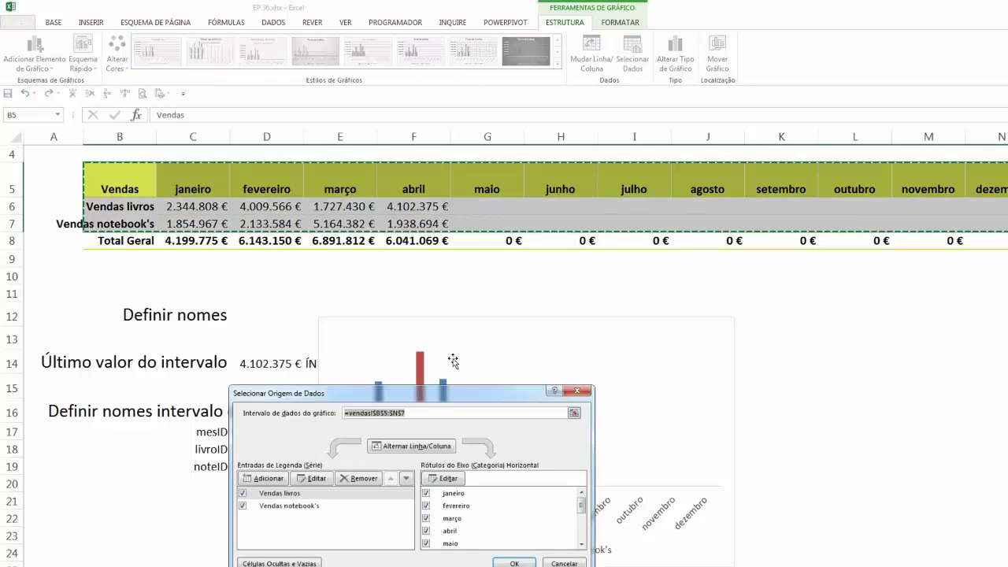
{"action": "left_click_drag", "start_coordinate": [451, 397], "coordinate": [505, 289]}
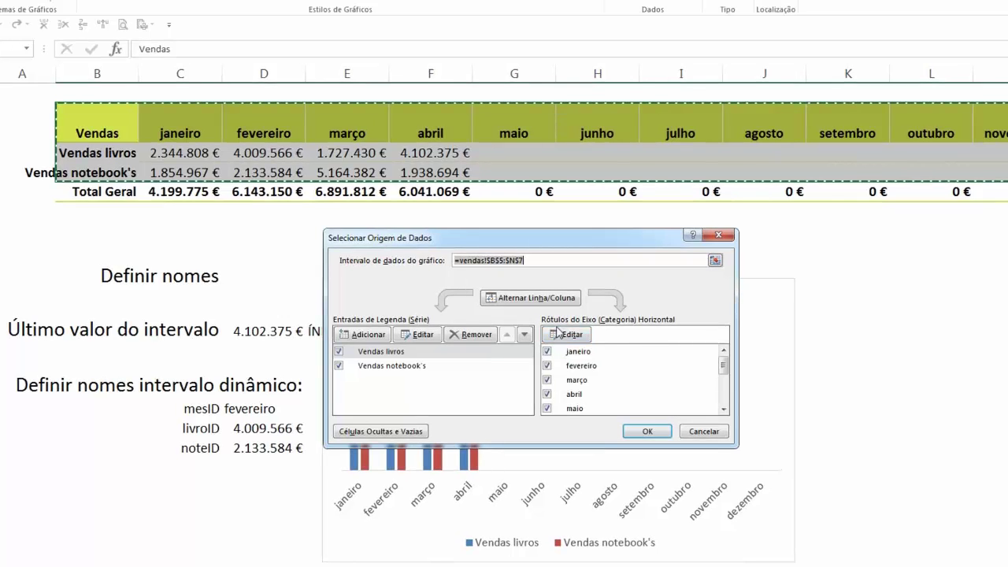
{"action": "left_click", "coordinate": [569, 337]}
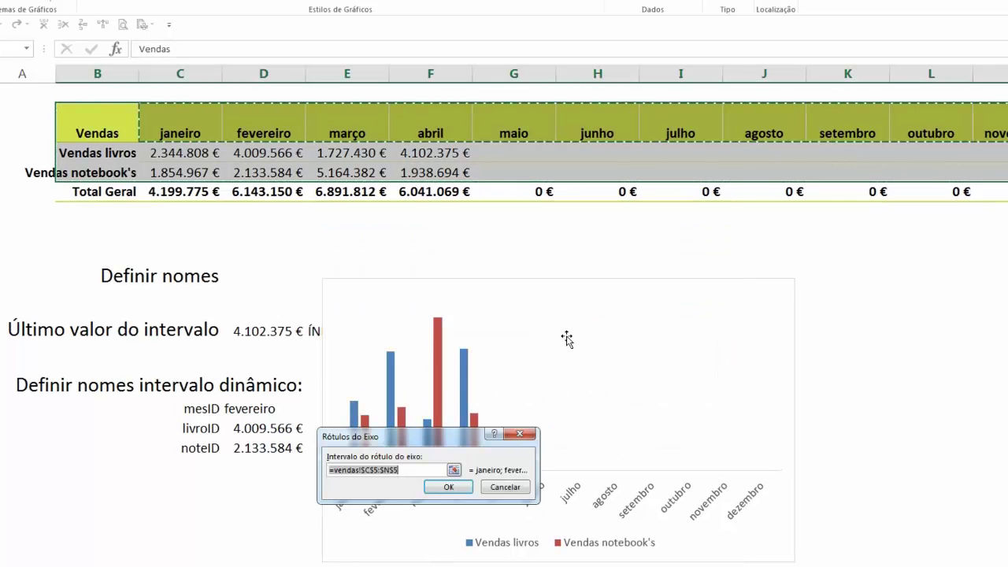
{"action": "left_click", "coordinate": [400, 471]}
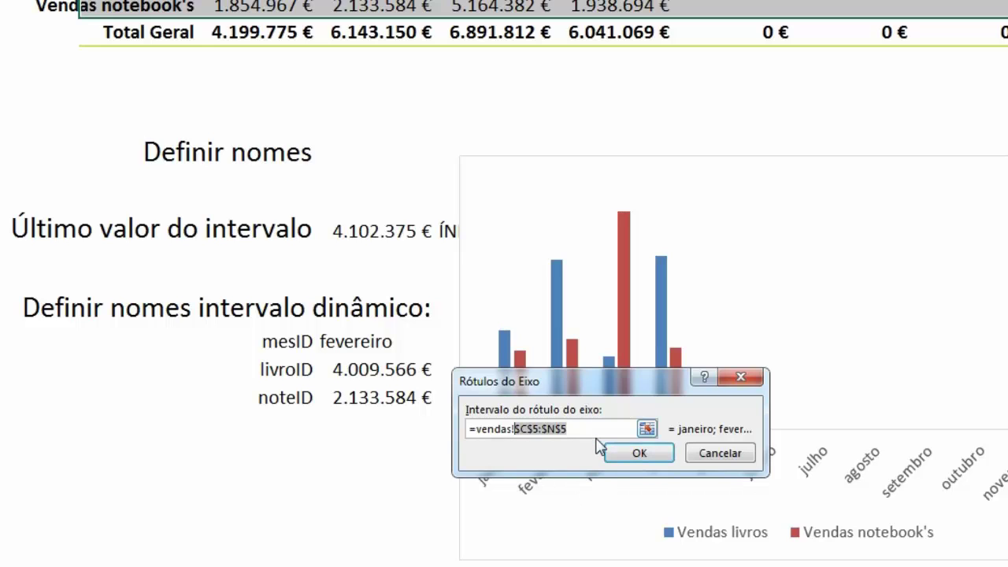
{"action": "key", "text": "BackSpace"}
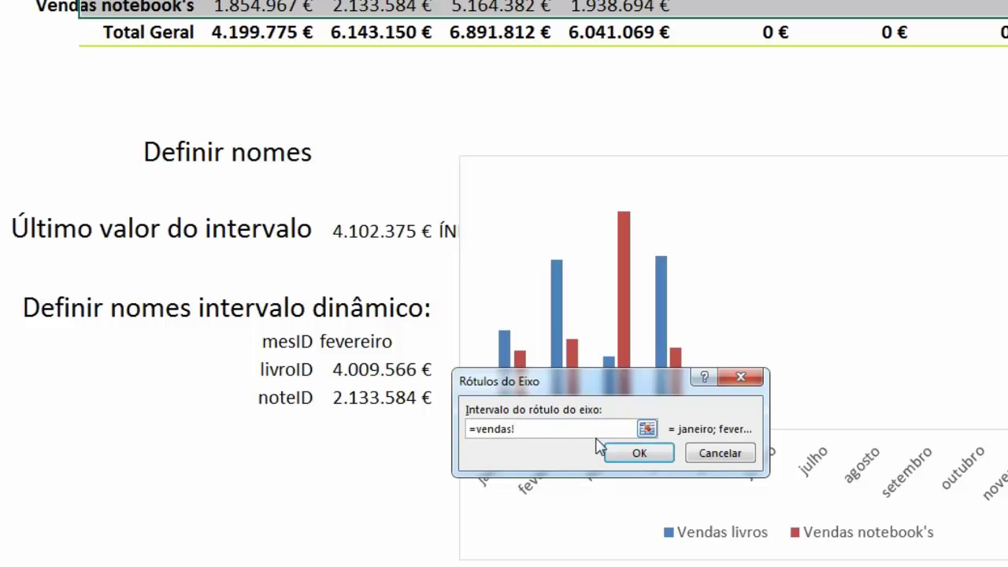
{"action": "key", "text": "F3"}
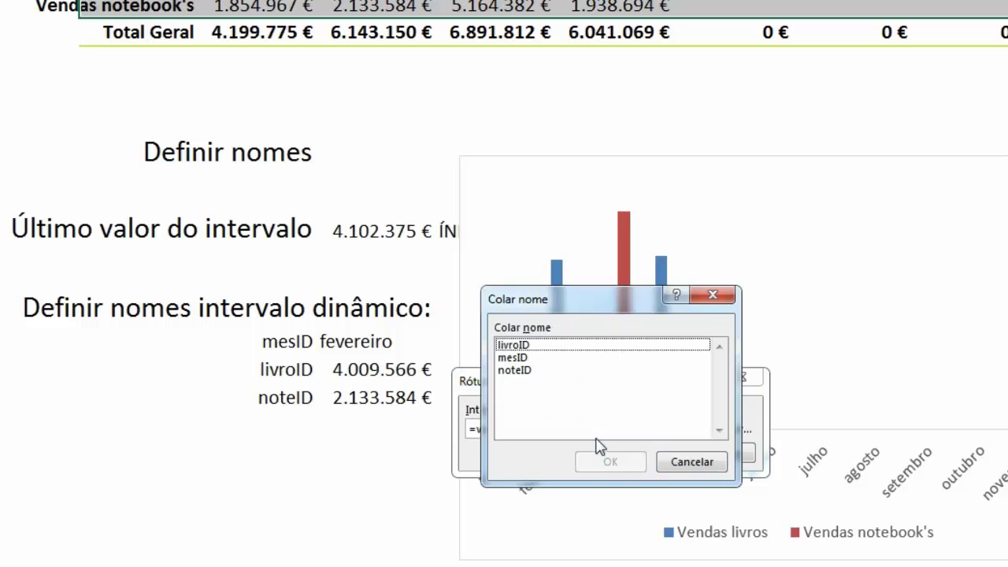
{"action": "double_click", "coordinate": [538, 356]}
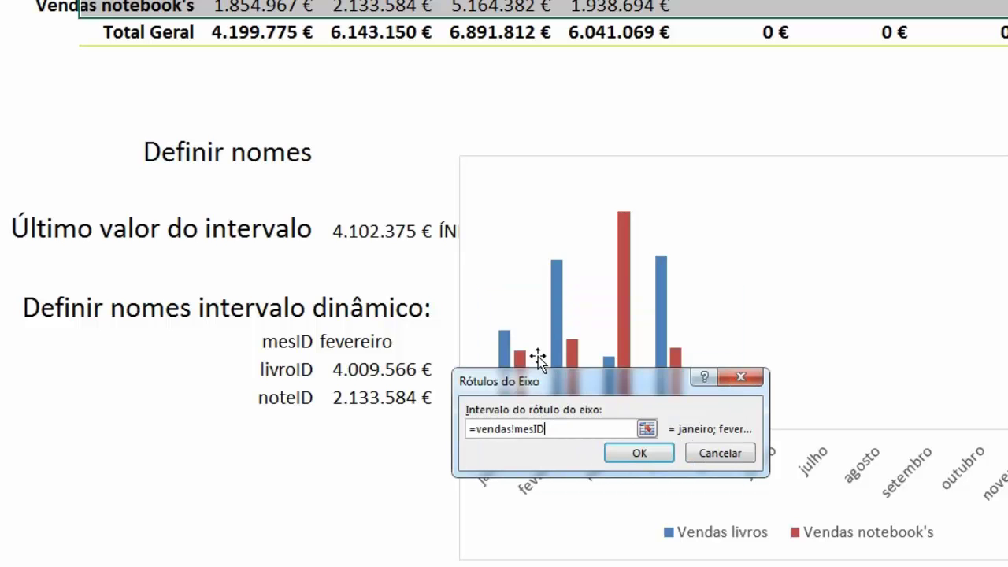
{"action": "left_click", "coordinate": [631, 453]}
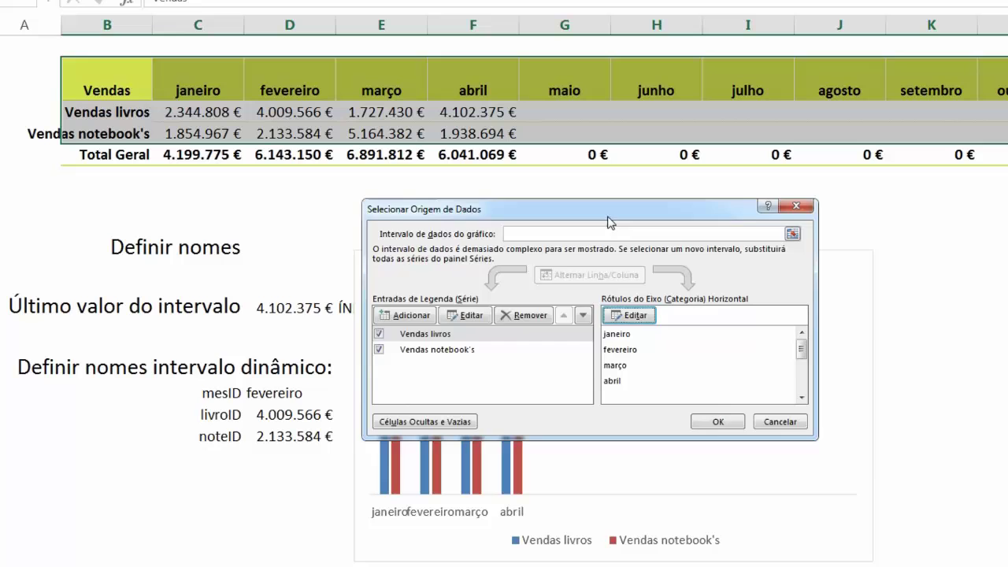
Step: In the chart's data source, set the values of the Vendas livros series to =vendas!livroID
{"action": "left_click_drag", "start_coordinate": [728, 130], "coordinate": [1007, 156]}
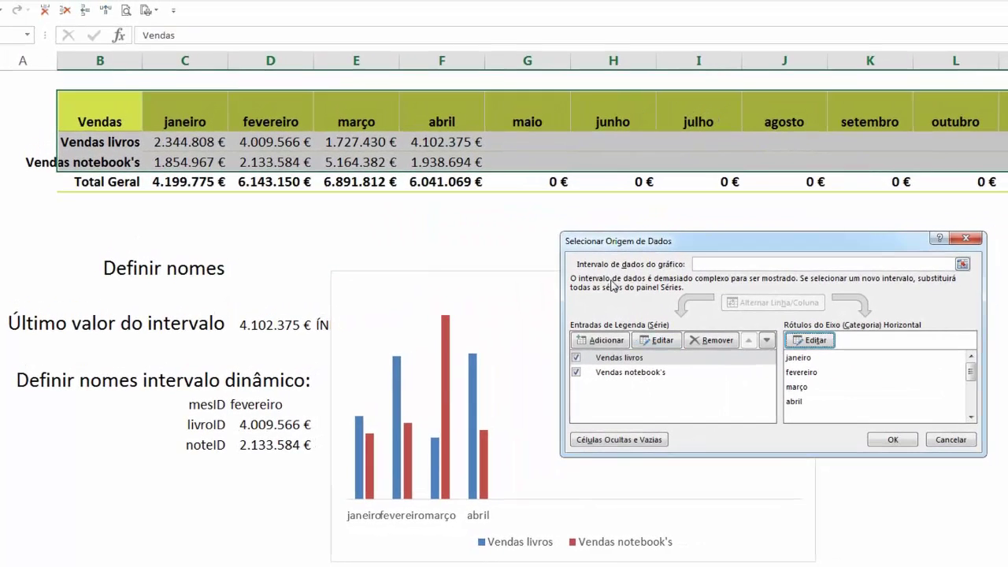
{"action": "left_click", "coordinate": [642, 359]}
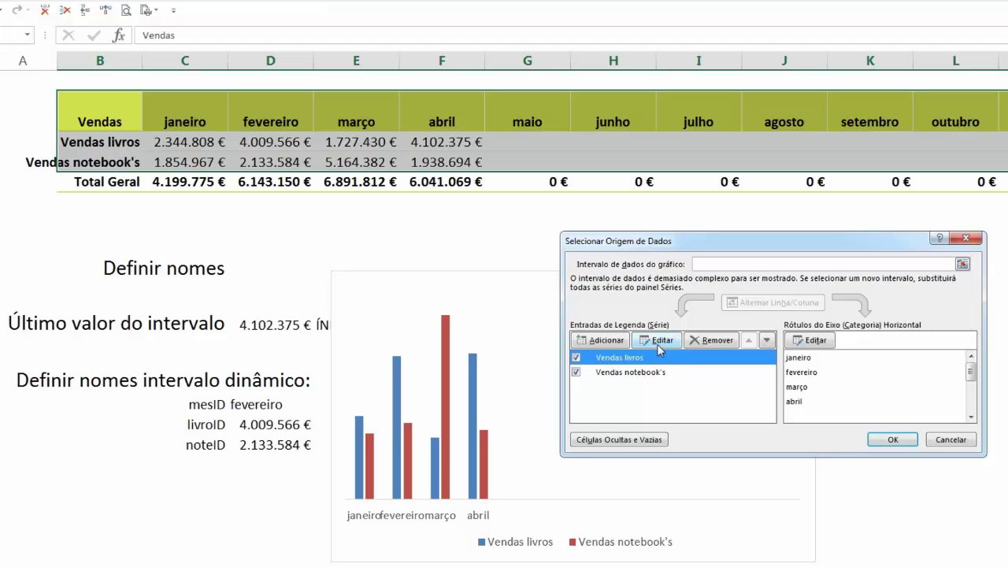
{"action": "left_click", "coordinate": [660, 350]}
{"action": "left_click_drag", "start_coordinate": [449, 415], "coordinate": [677, 326]}
{"action": "left_click", "coordinate": [637, 391]}
{"action": "left_click_drag", "start_coordinate": [636, 391], "coordinate": [596, 391]}
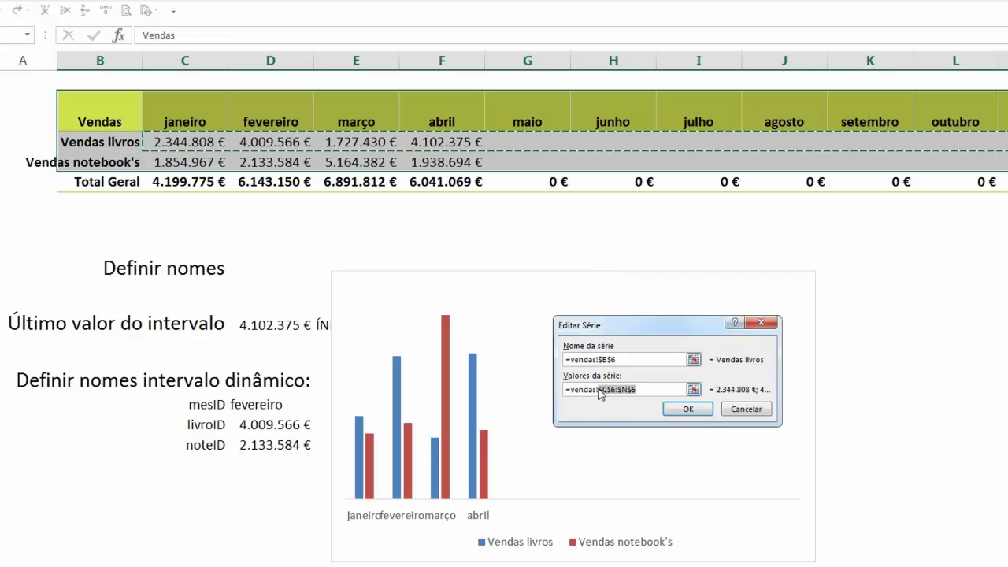
{"action": "key", "text": "BackSpace"}
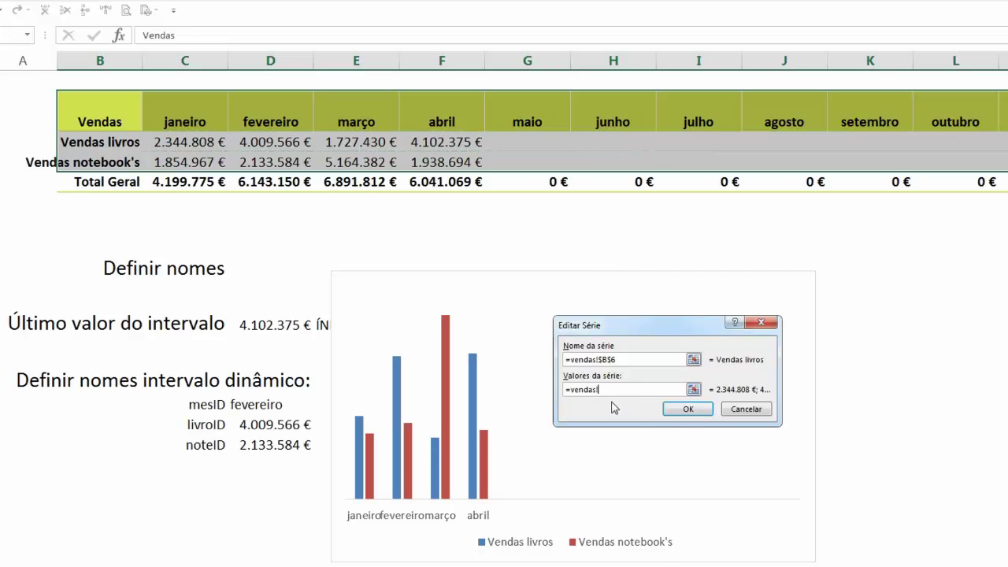
{"action": "key", "text": "F3"}
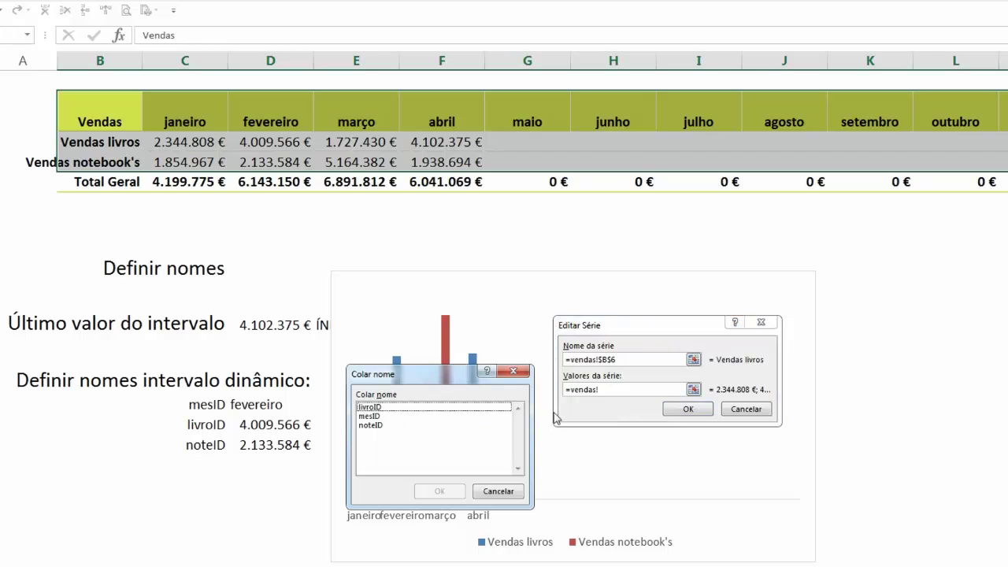
{"action": "double_click", "coordinate": [376, 408]}
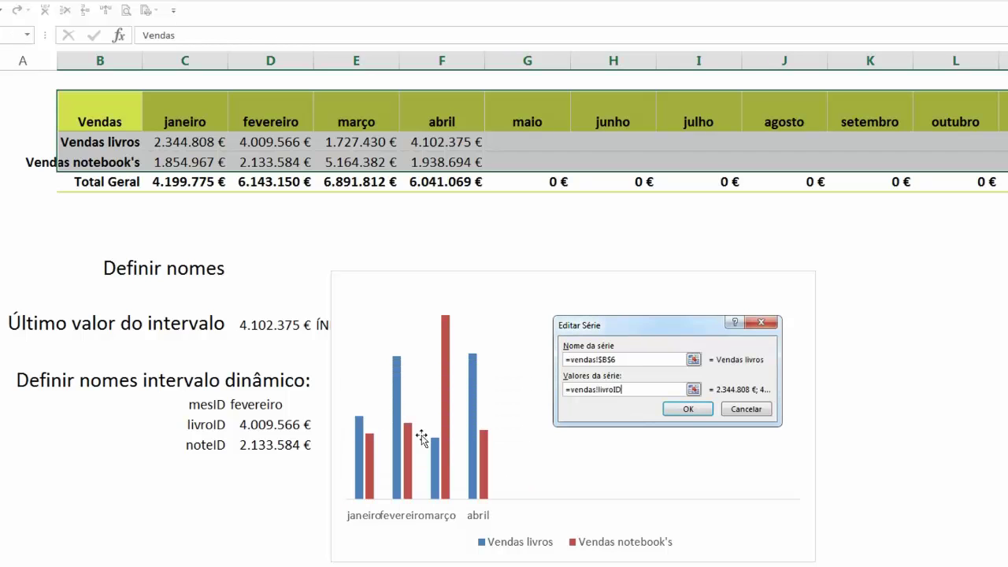
{"action": "left_click", "coordinate": [685, 410]}
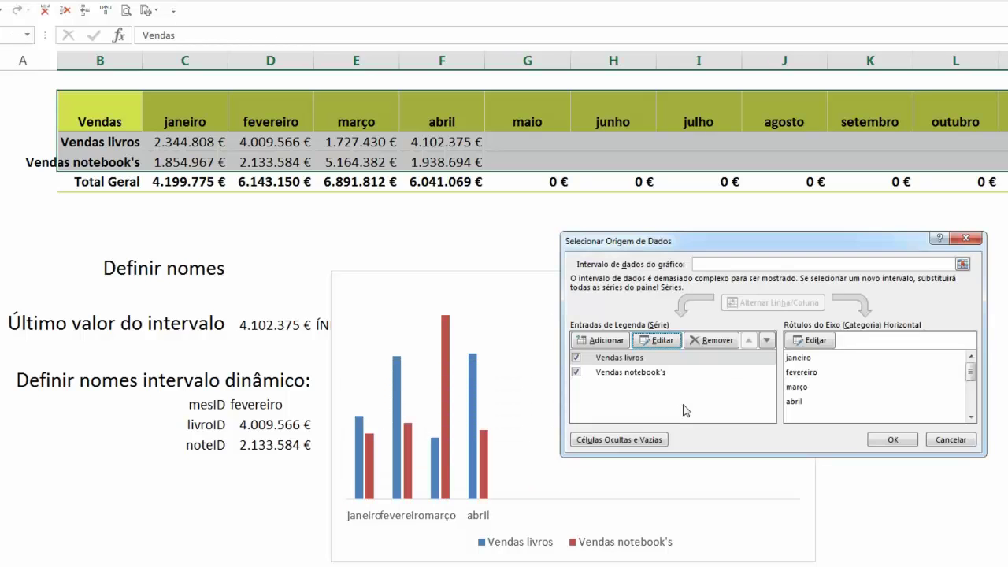
Step: Set the values of the Vendas notebook's series to the noteID name on the vendas sheet, and apply the data source
{"action": "left_click", "coordinate": [647, 375]}
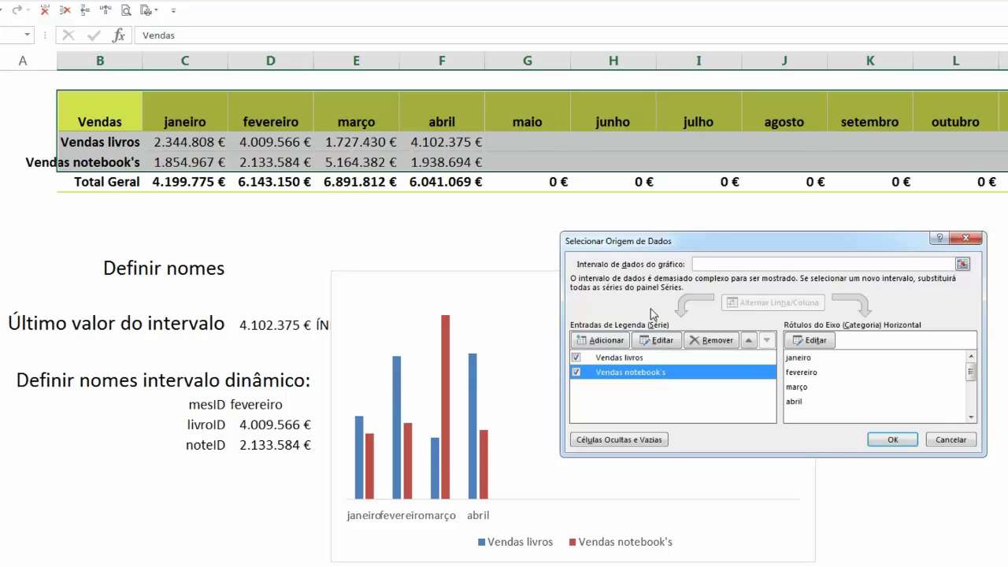
{"action": "left_click", "coordinate": [661, 340]}
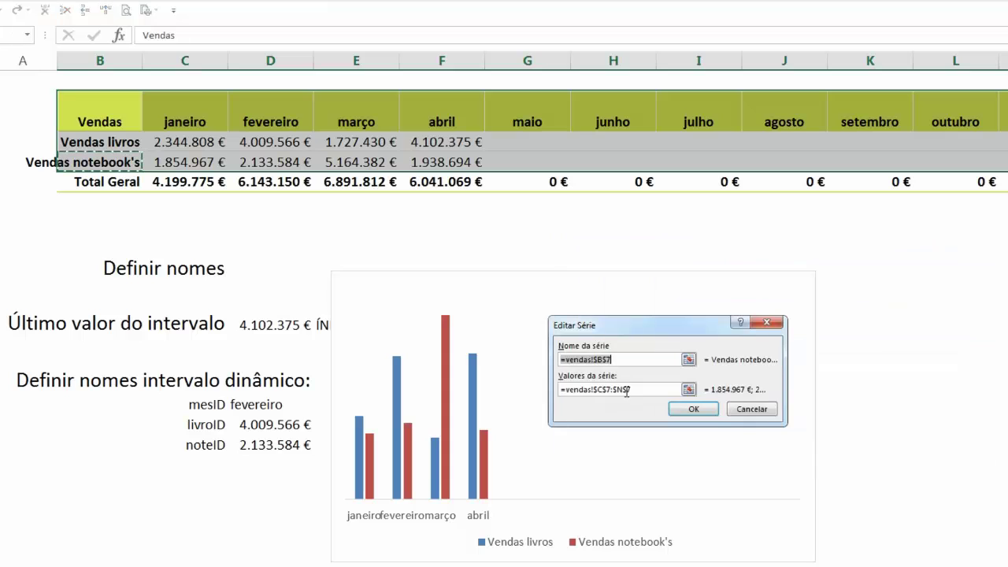
{"action": "left_click", "coordinate": [624, 390]}
{"action": "mouse_move", "coordinate": [625, 389]}
{"action": "left_mouse_down"}
{"action": "mouse_move", "coordinate": [594, 388]}
{"action": "mouse_move", "coordinate": [611, 390]}
{"action": "left_mouse_up"}
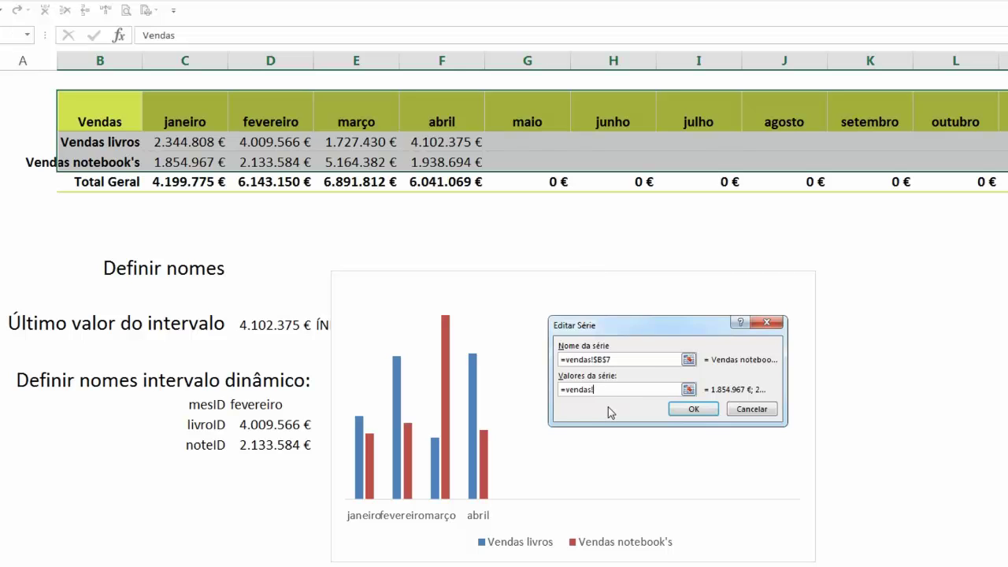
{"action": "key", "text": "F3"}
{"action": "double_click", "coordinate": [616, 335]}
{"action": "left_click", "coordinate": [671, 410]}
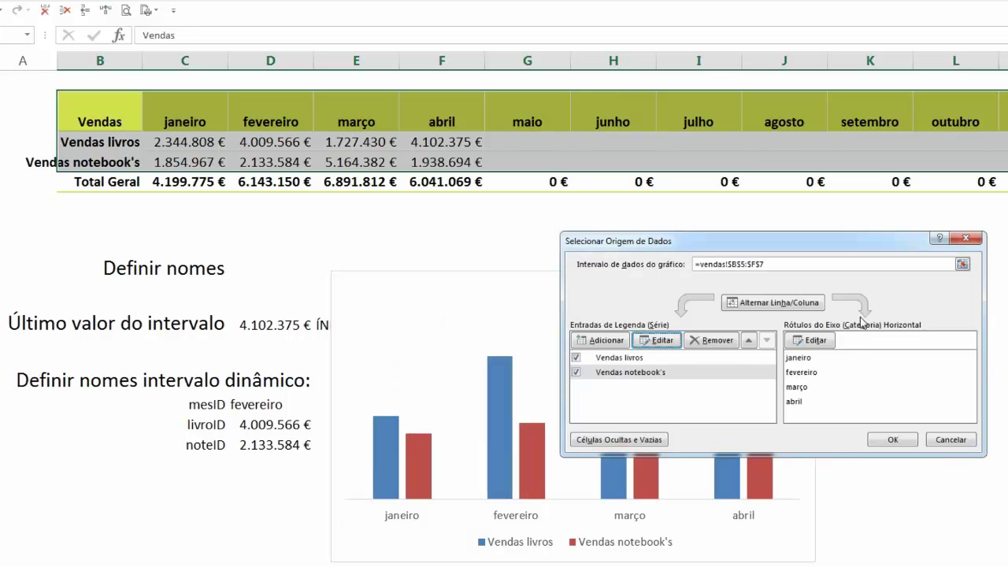
{"action": "left_click", "coordinate": [896, 439]}
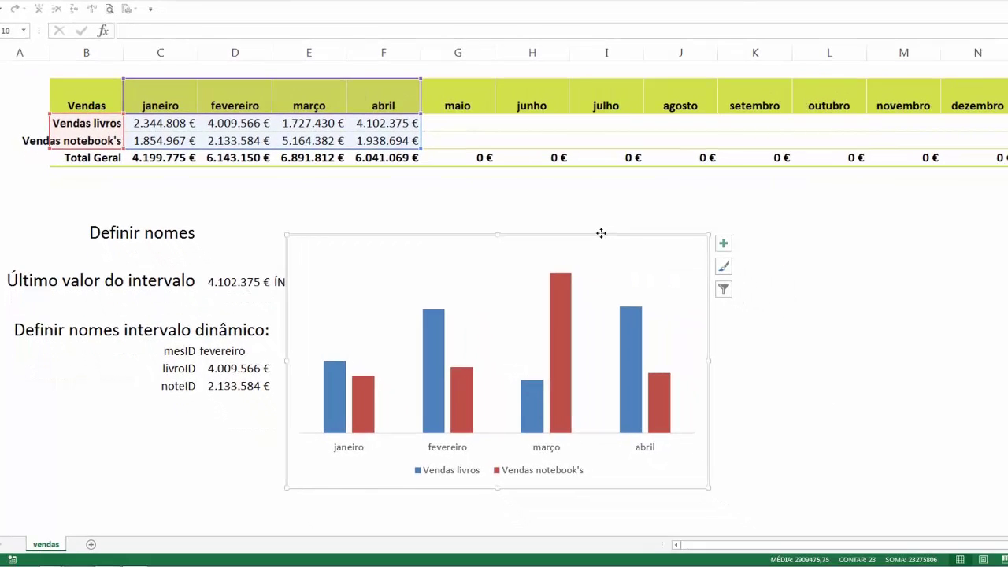
Step: Move the chart closer to the sales table and change its type to a line chart (Gráfico de Linhas)
{"action": "left_click_drag", "start_coordinate": [601, 233], "coordinate": [647, 211]}
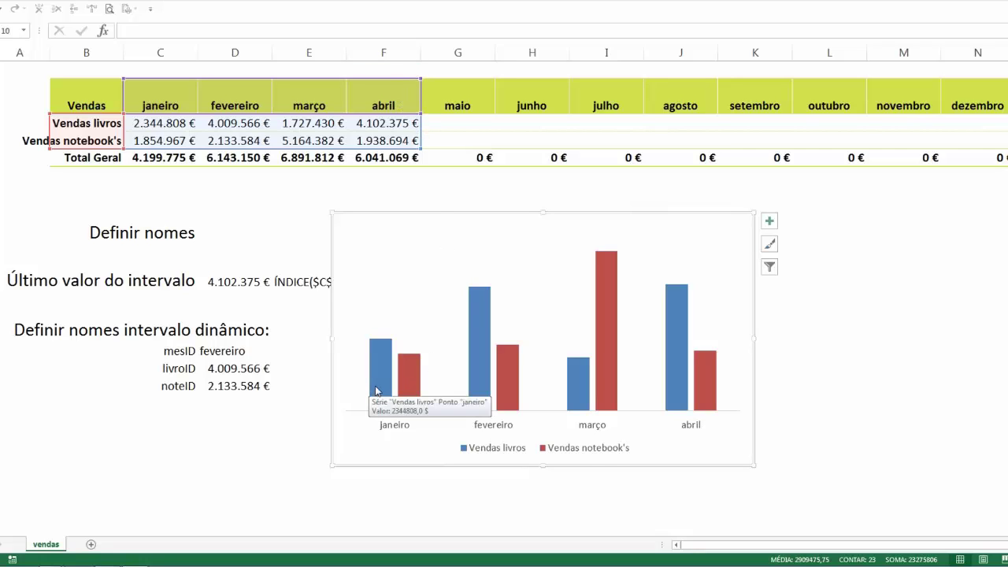
{"action": "mouse_move", "coordinate": [387, 383]}
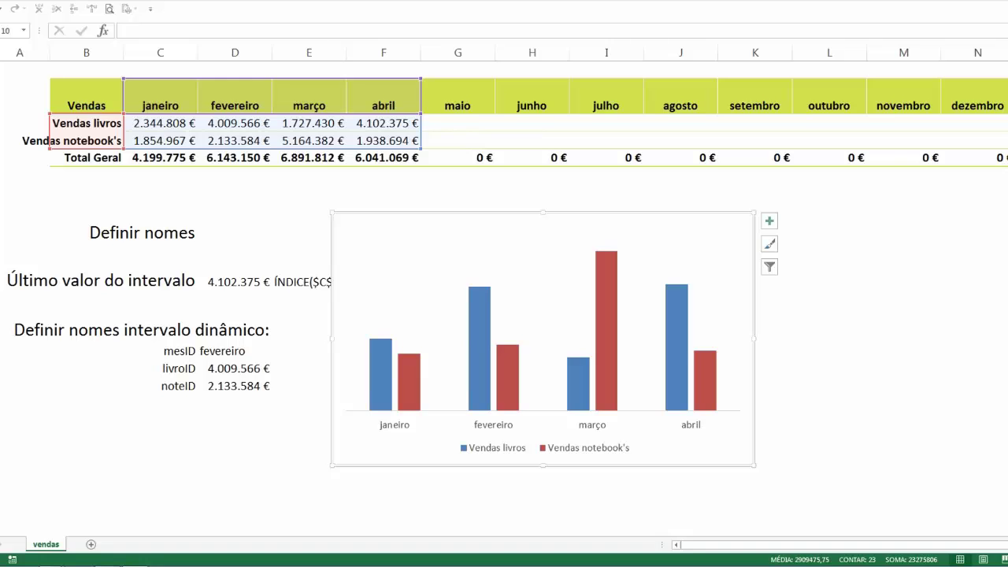
{"action": "left_click", "coordinate": [568, 49]}
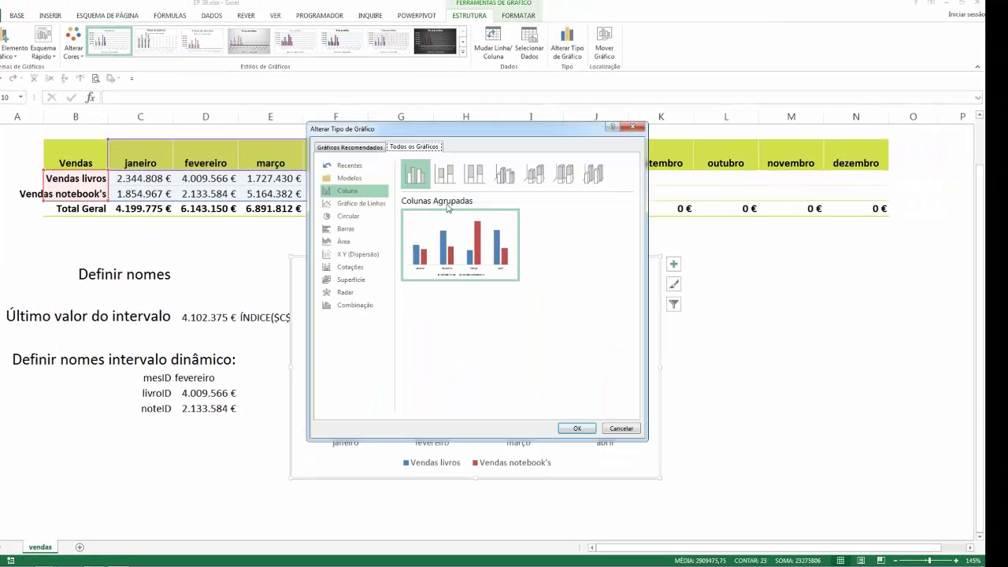
{"action": "key", "text": "Down"}
{"action": "mouse_move", "coordinate": [454, 234]}
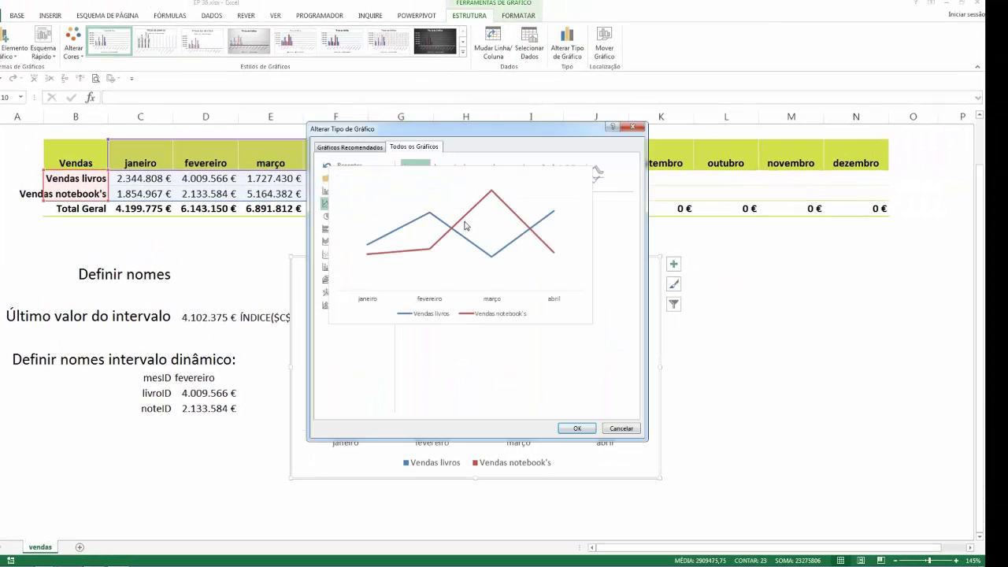
{"action": "left_click", "coordinate": [577, 427]}
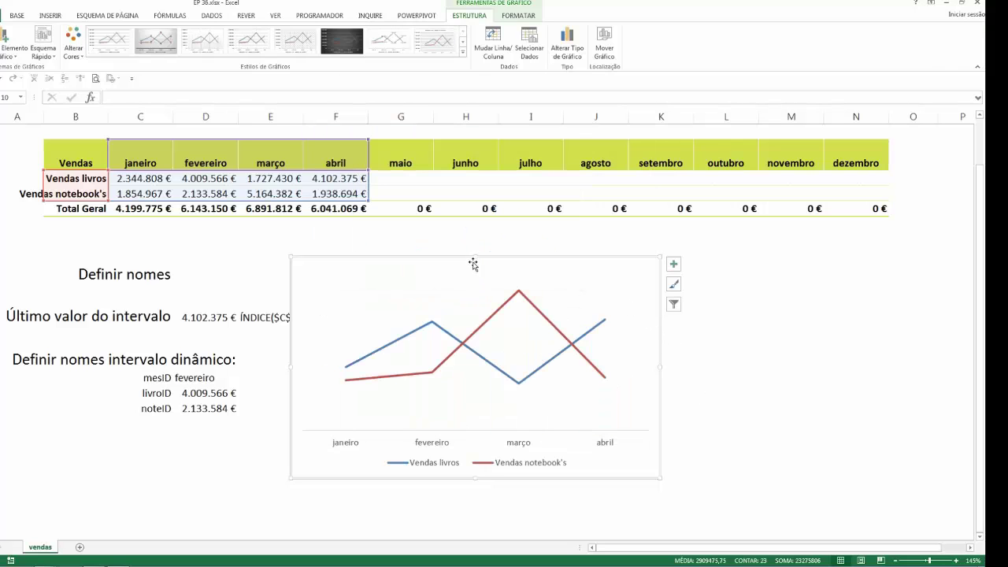
Step: Enter the maio sales: 544888 for Vendas livros and 1.250.000 for Vendas notebook's
{"action": "left_click", "coordinate": [412, 180]}
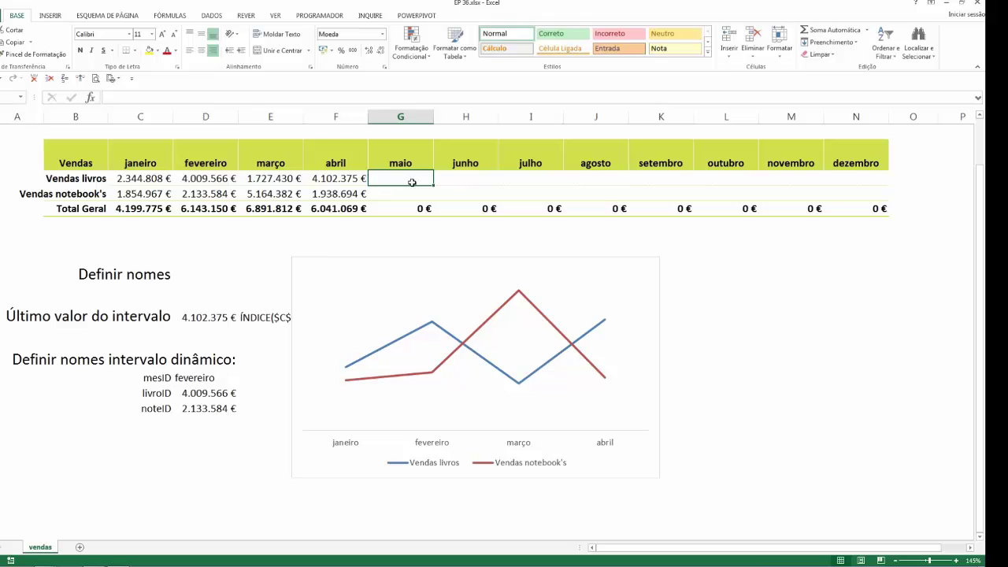
{"action": "type", "text": "544"}
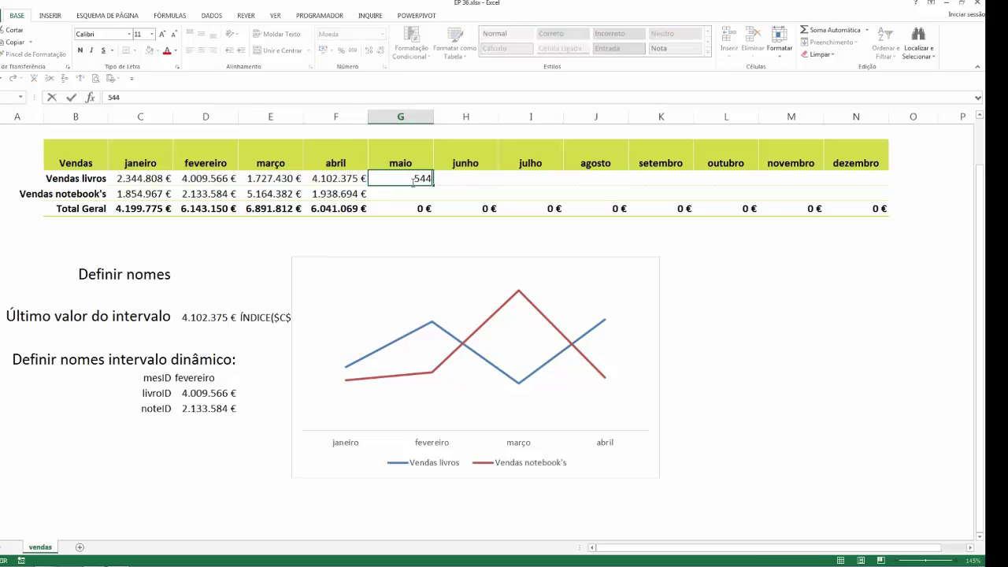
{"action": "type", "text": "888"}
{"action": "key", "text": "Return"}
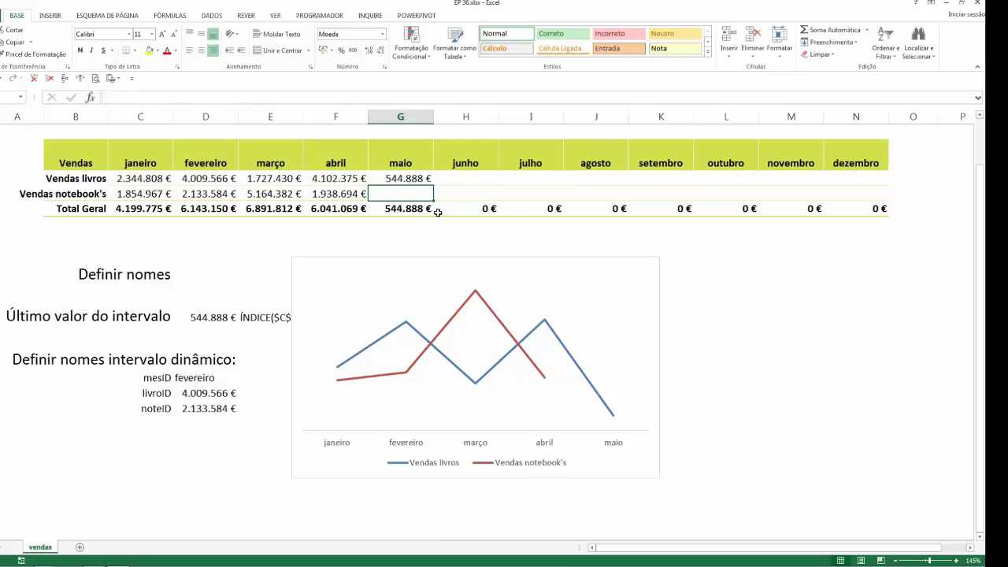
{"action": "type", "text": "1"}
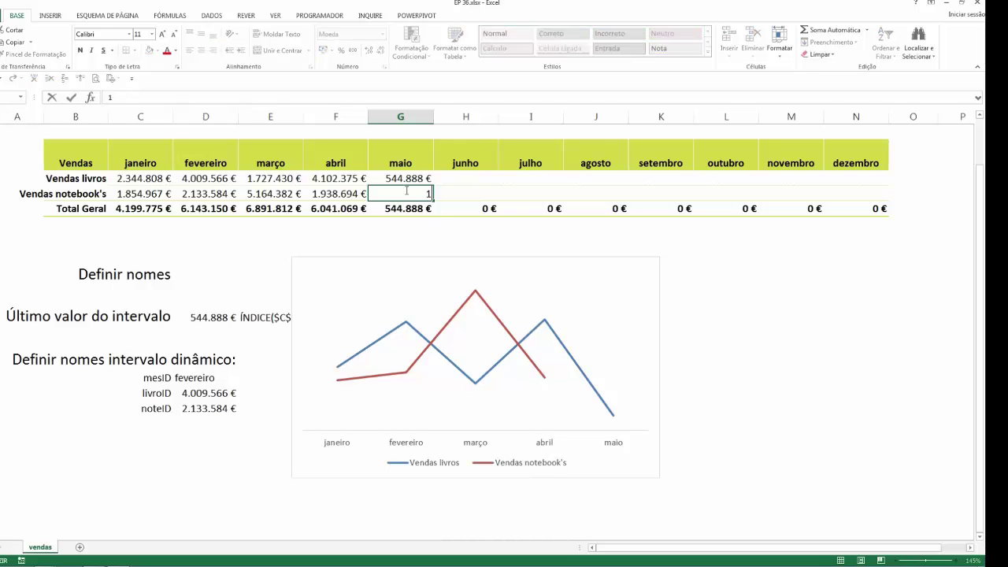
{"action": "type", "text": ".250.0000"}
{"action": "key", "text": "Return"}
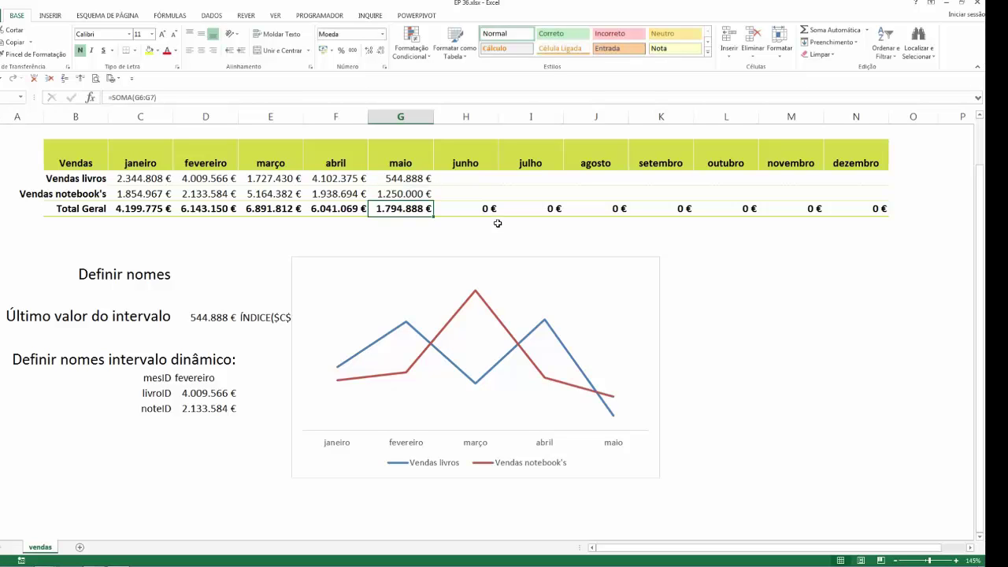
{"action": "left_click", "coordinate": [420, 197]}
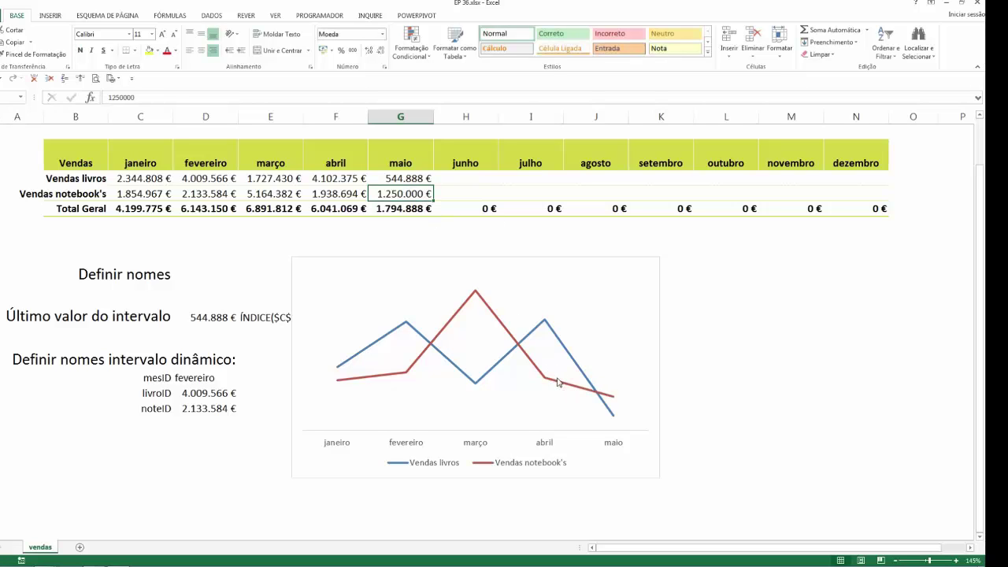
Step: Shift the chart toward the list of names, and enter the junho sales: 55555 for Vendas livros and 4588634 for Vendas notebook's
{"action": "left_click", "coordinate": [533, 258]}
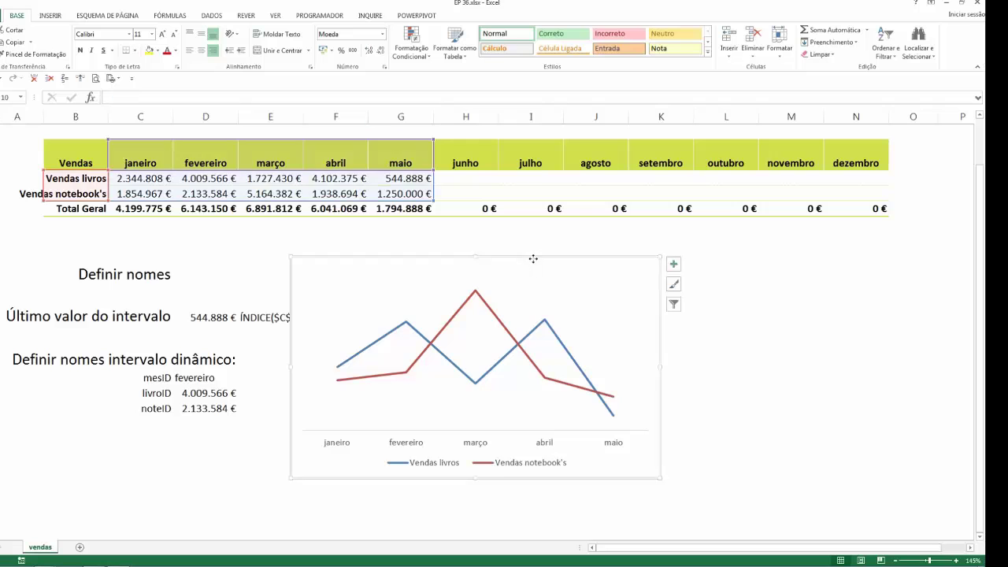
{"action": "left_click_drag", "start_coordinate": [533, 258], "coordinate": [494, 250]}
{"action": "left_click", "coordinate": [482, 176]}
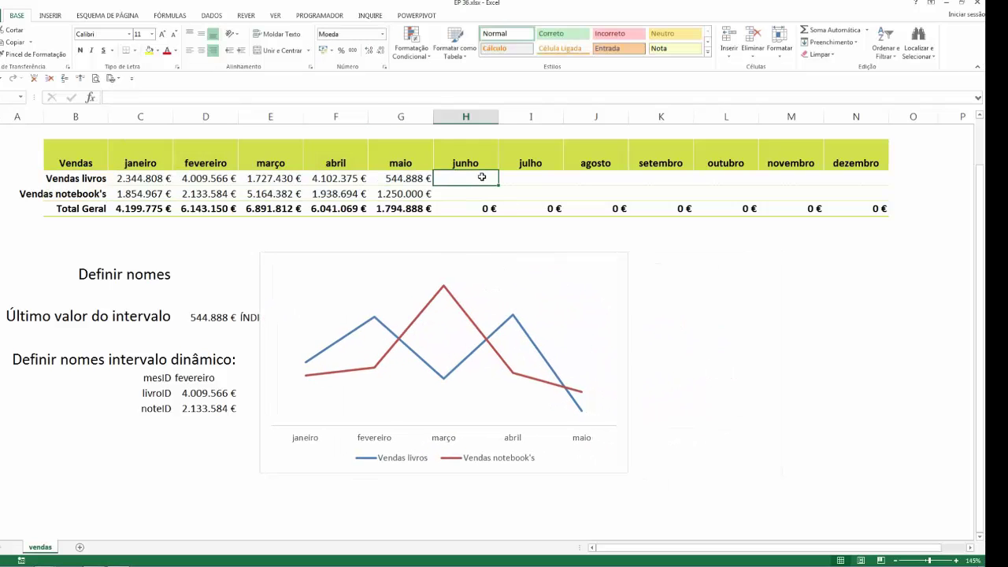
{"action": "type", "text": "55.5"}
{"action": "type", "text": "55555"}
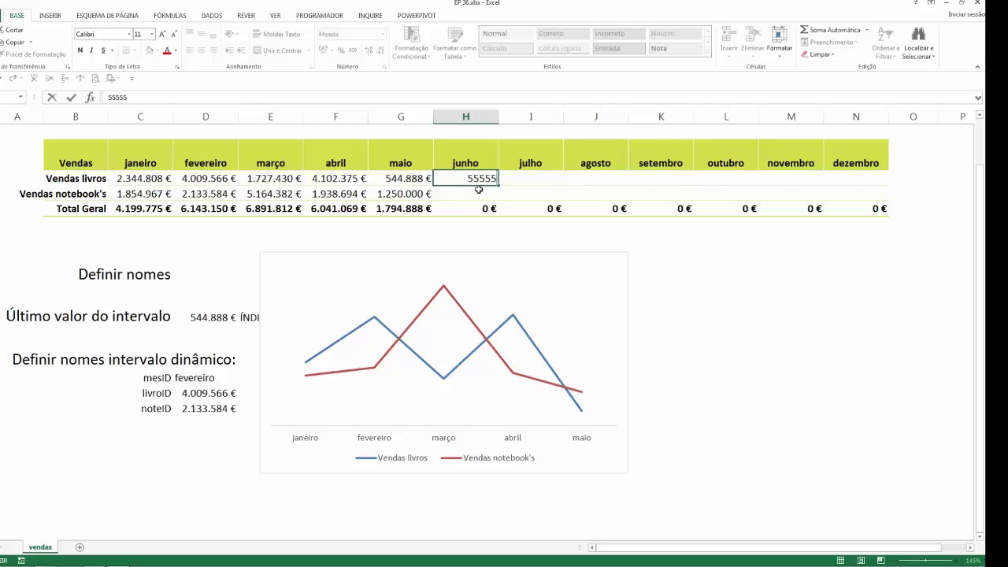
{"action": "key", "text": "Return"}
{"action": "type", "text": "45"}
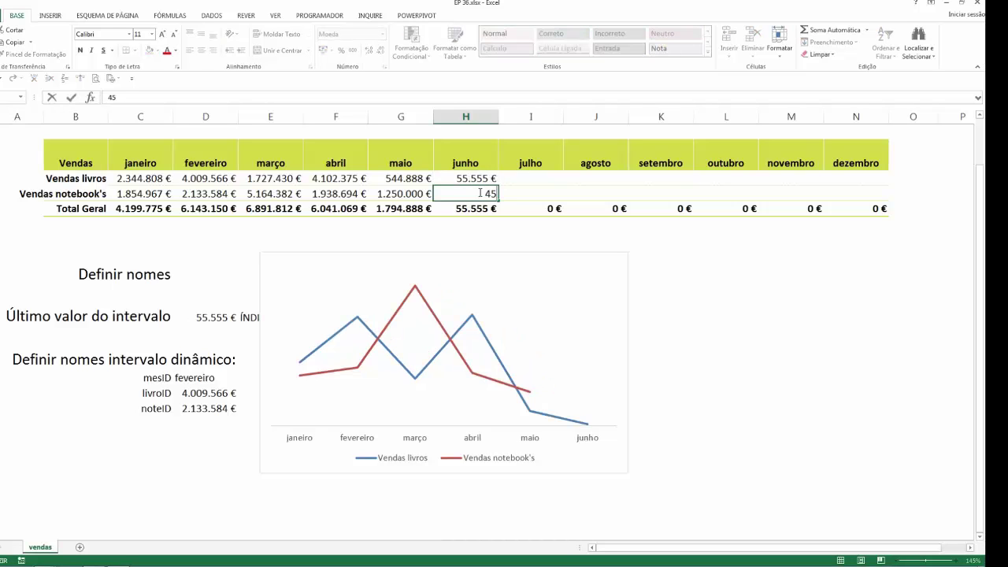
{"action": "type", "text": "88634"}
{"action": "key", "text": "Return"}
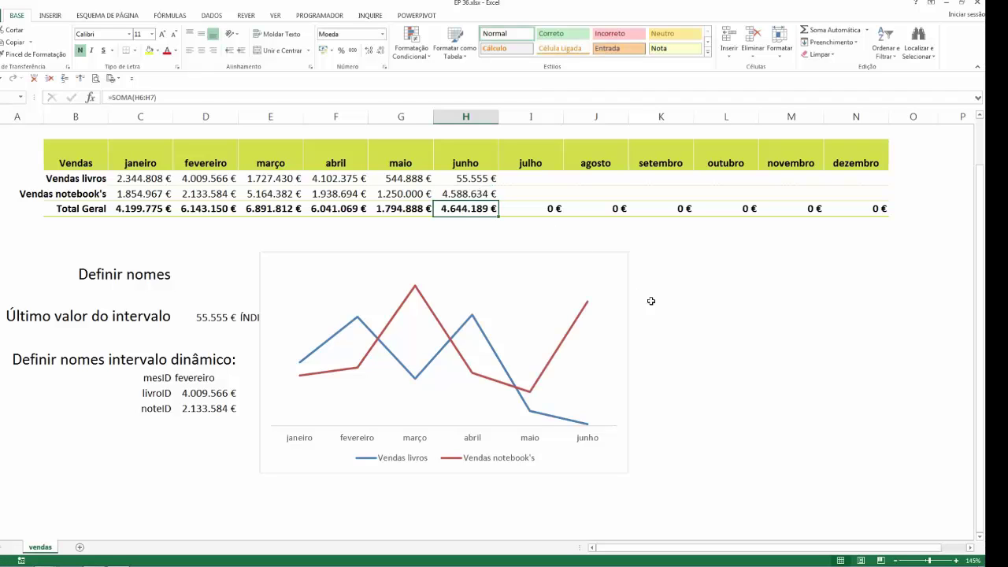
Step: Try extending the chart's source range through the outubro column, and undo the extension
{"action": "left_click", "coordinate": [543, 182]}
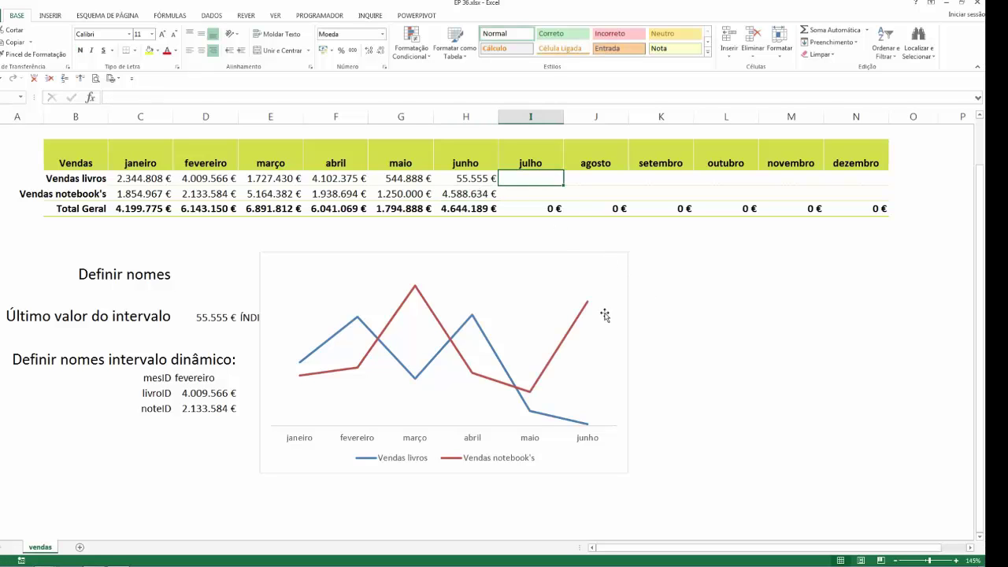
{"action": "left_click", "coordinate": [535, 311]}
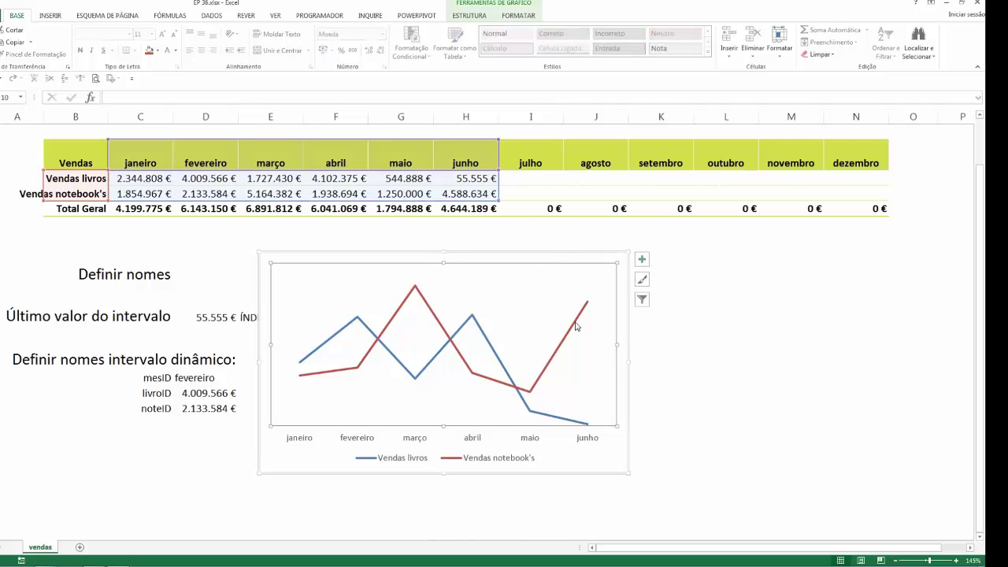
{"action": "left_click", "coordinate": [551, 256]}
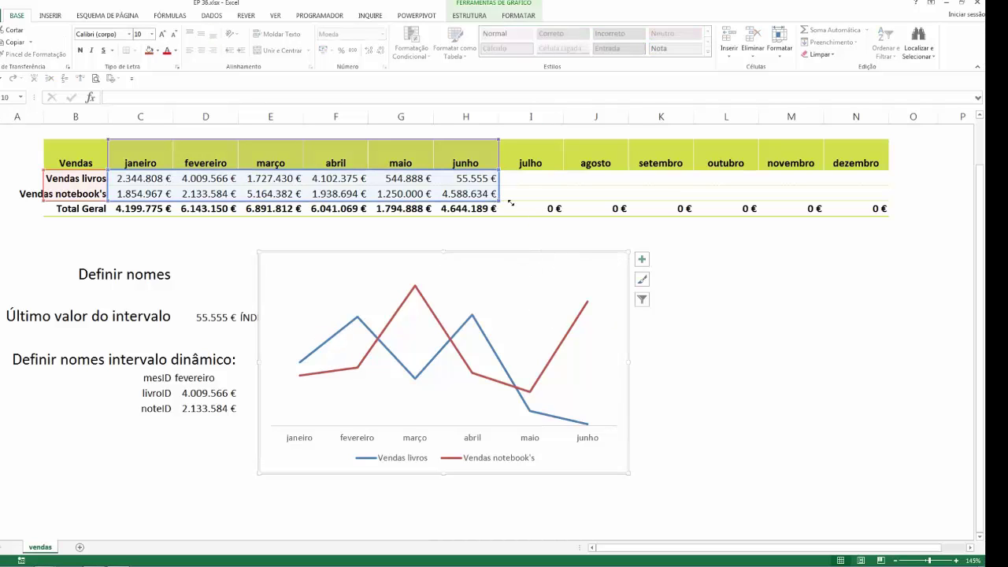
{"action": "left_click_drag", "start_coordinate": [510, 202], "coordinate": [766, 205]}
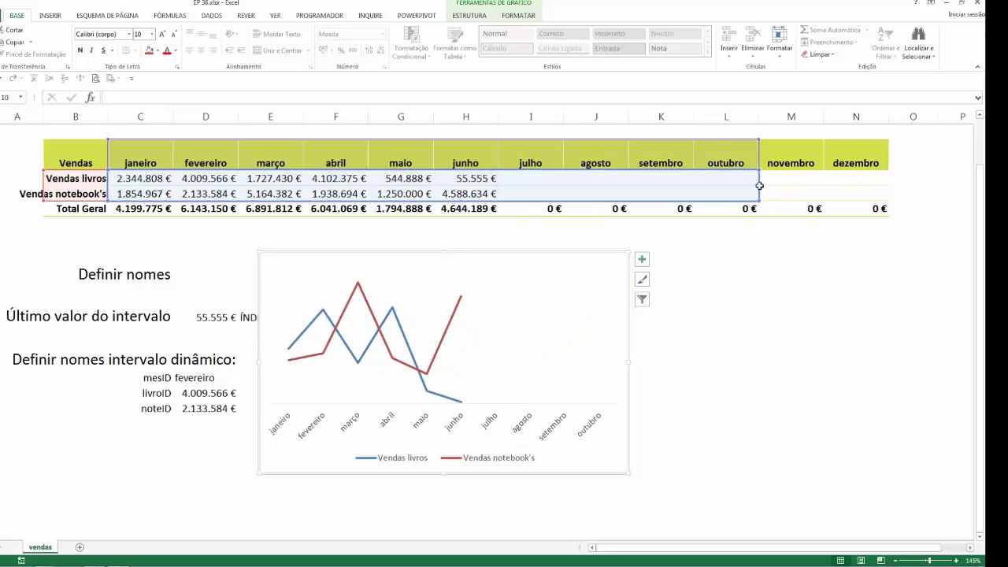
{"action": "key", "text": "ctrl+z"}
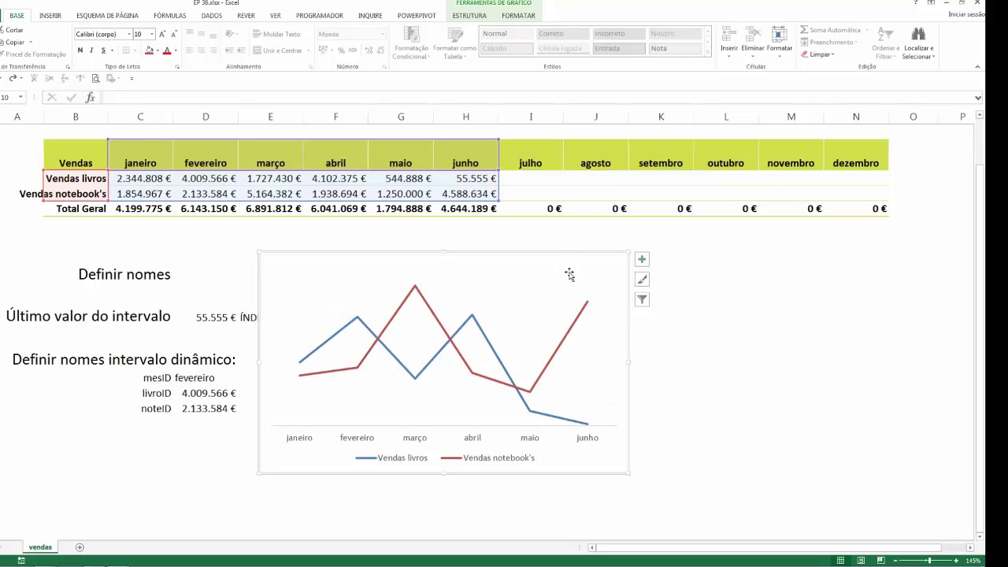
Step: Move the line chart slightly nearer to the list of dynamic range names and keep it selected
{"action": "left_click_drag", "start_coordinate": [564, 250], "coordinate": [600, 266]}
{"action": "left_click", "coordinate": [653, 294]}
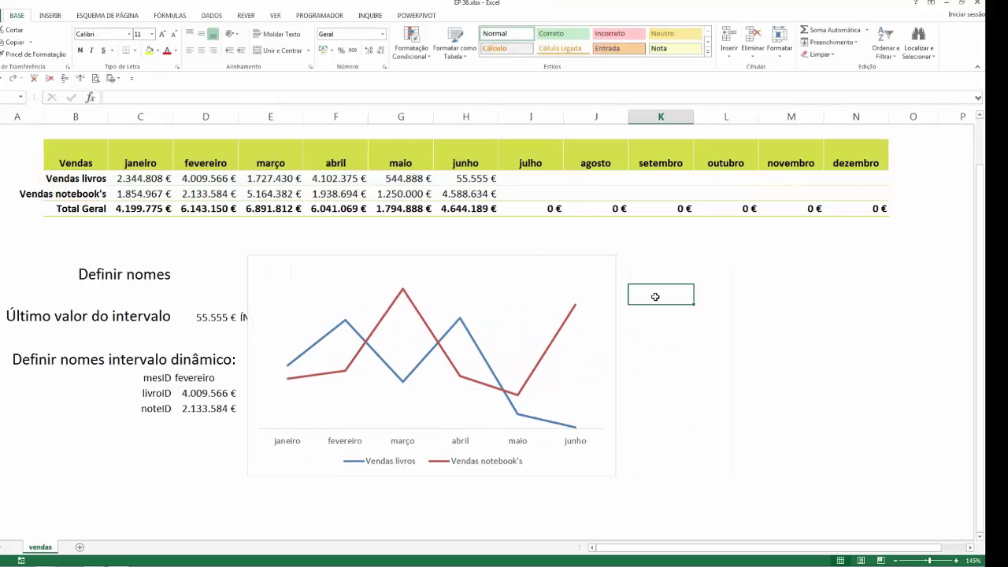
{"action": "left_click", "coordinate": [548, 256]}
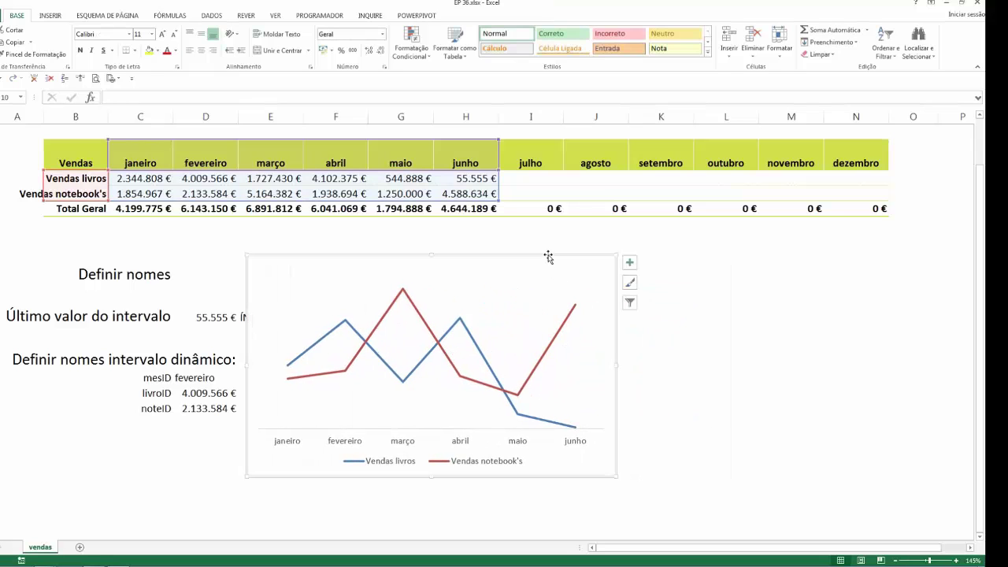
{"action": "left_click", "coordinate": [529, 182]}
{"action": "left_click", "coordinate": [603, 183]}
{"action": "left_click", "coordinate": [685, 183]}
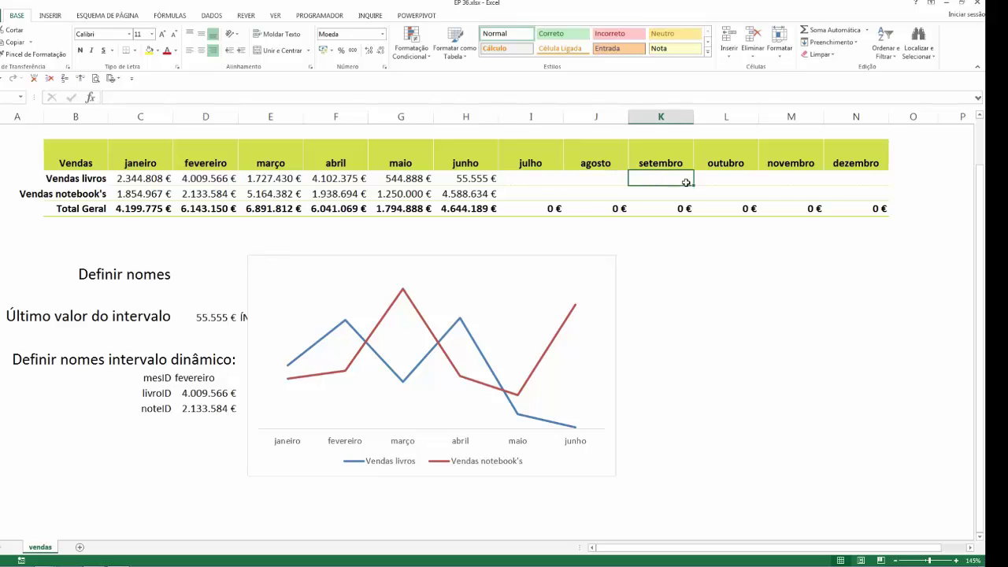
{"action": "left_click", "coordinate": [703, 180]}
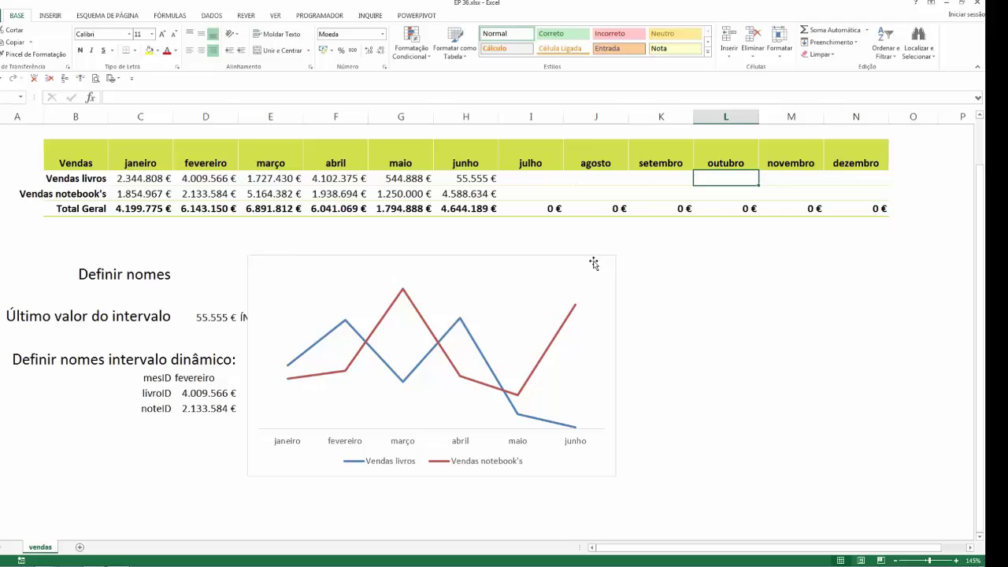
Step: Reposition the line chart directly beneath the sales table, starting at row 10 beside the list of dynamic range names
{"action": "left_click_drag", "start_coordinate": [592, 263], "coordinate": [646, 260]}
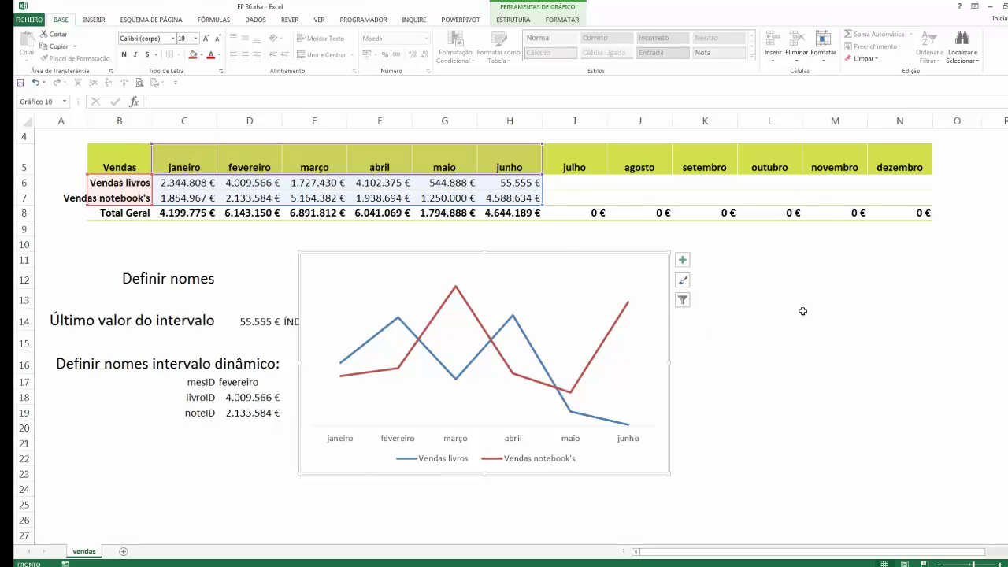
{"action": "mouse_move", "coordinate": [513, 254]}
{"action": "left_mouse_down"}
{"action": "mouse_move", "coordinate": [639, 271]}
{"action": "mouse_move", "coordinate": [727, 259]}
{"action": "mouse_move", "coordinate": [508, 262]}
{"action": "left_mouse_up"}
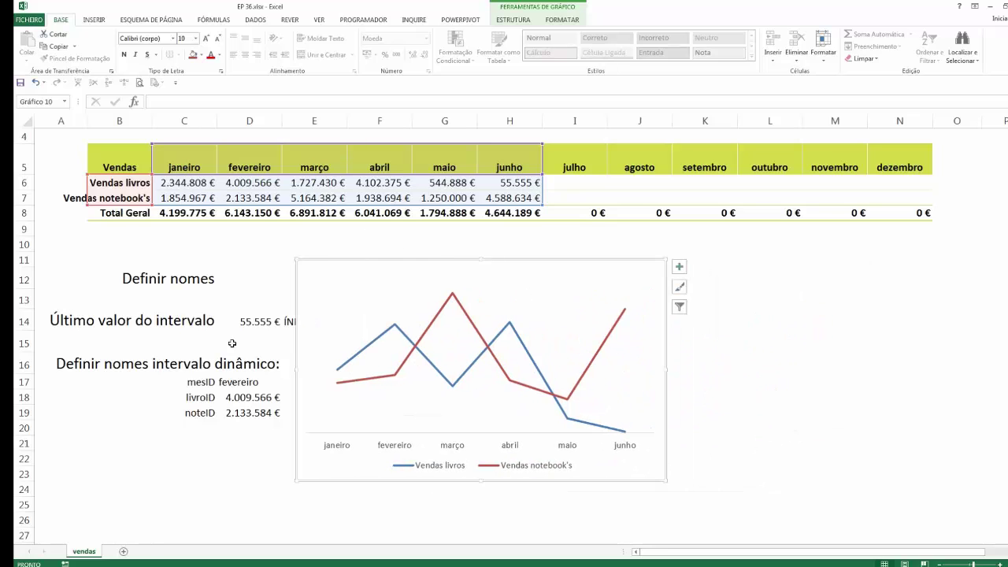
{"action": "left_click_drag", "start_coordinate": [363, 259], "coordinate": [496, 265]}
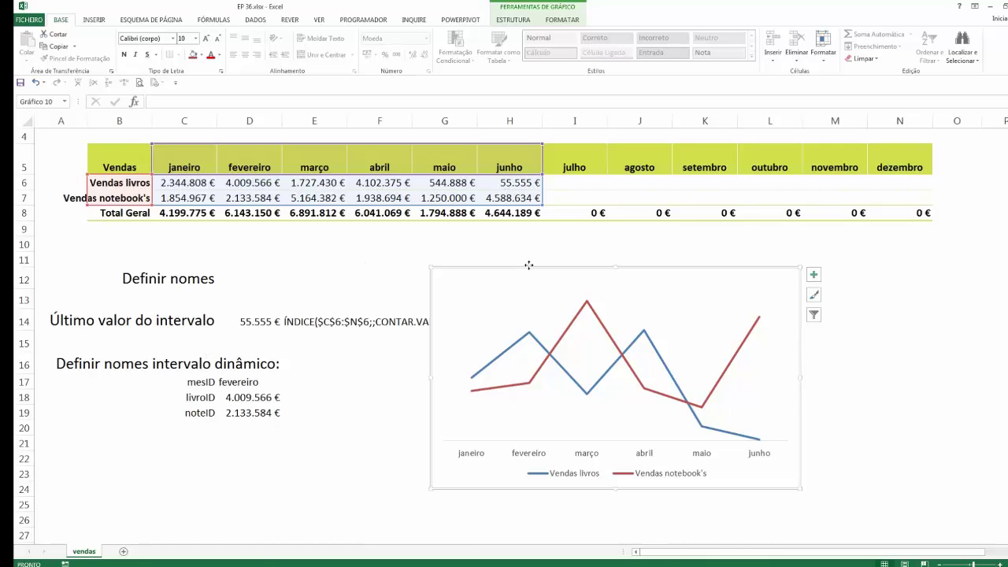
{"action": "left_click_drag", "start_coordinate": [509, 300], "coordinate": [626, 315]}
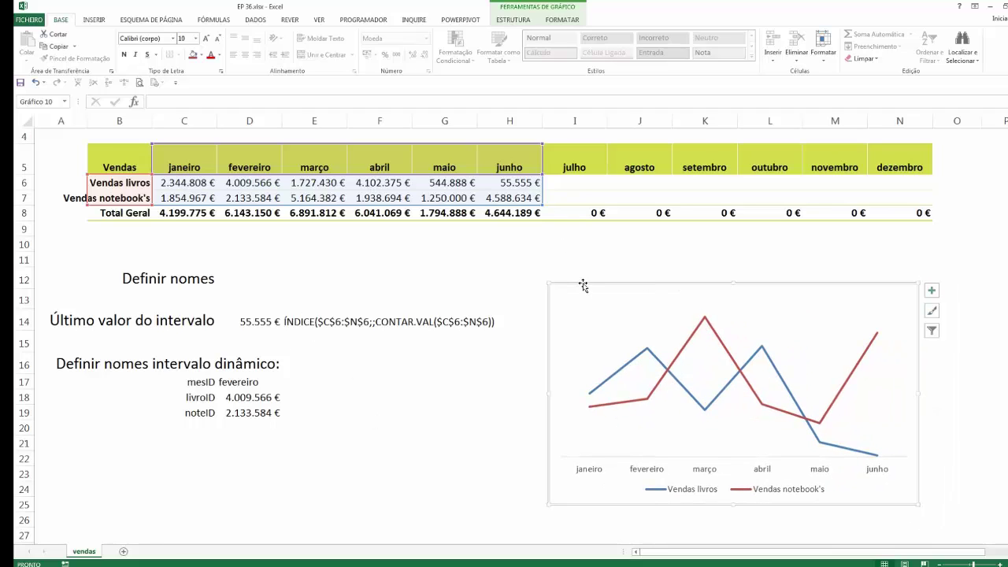
{"action": "left_click_drag", "start_coordinate": [580, 286], "coordinate": [332, 242]}
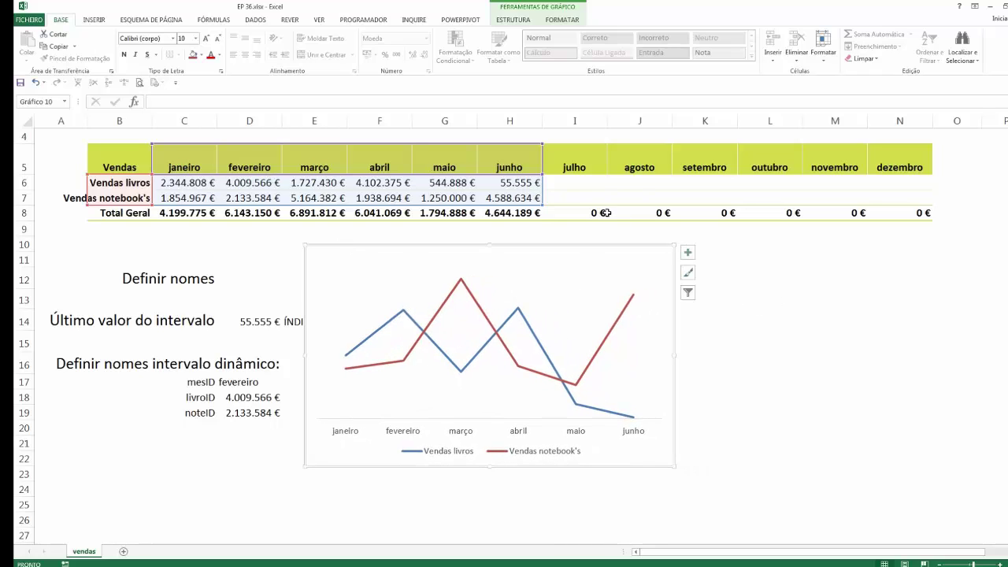
Step: Clear the Vendas livros and Vendas notebook's sales from fevereiro through junho, keeping only janeiro
{"action": "left_click", "coordinate": [580, 183]}
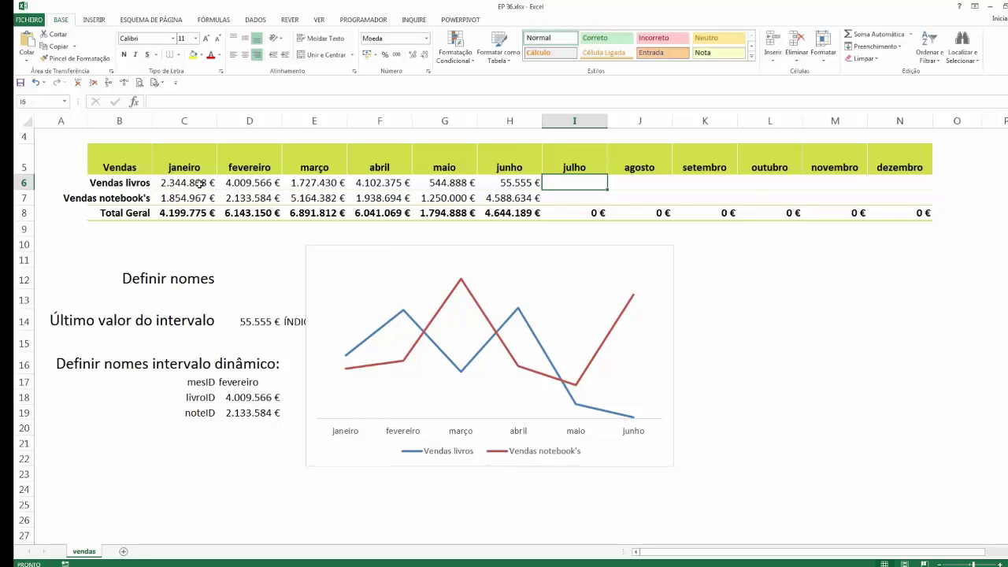
{"action": "left_click_drag", "start_coordinate": [244, 183], "coordinate": [482, 200]}
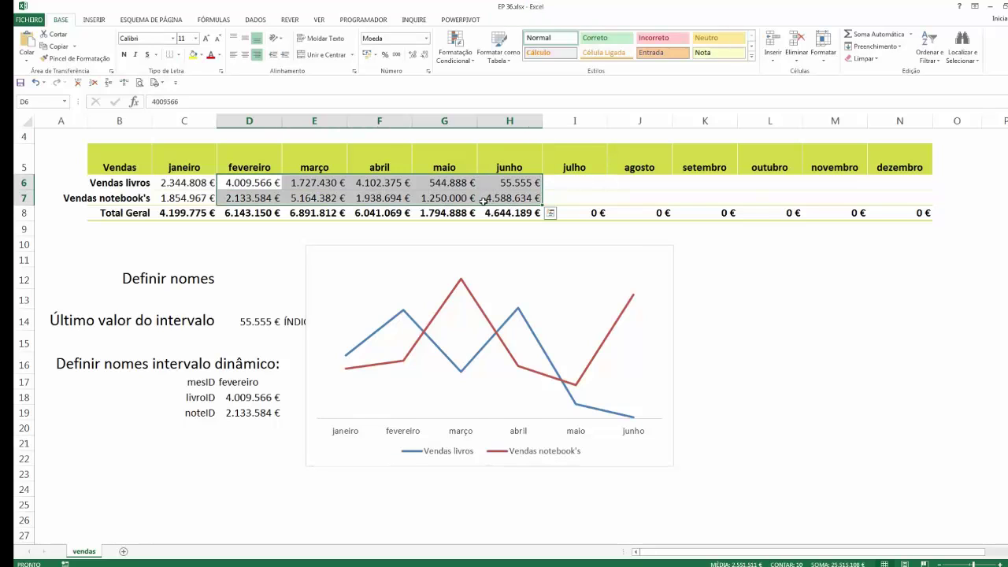
{"action": "key", "text": "Delete"}
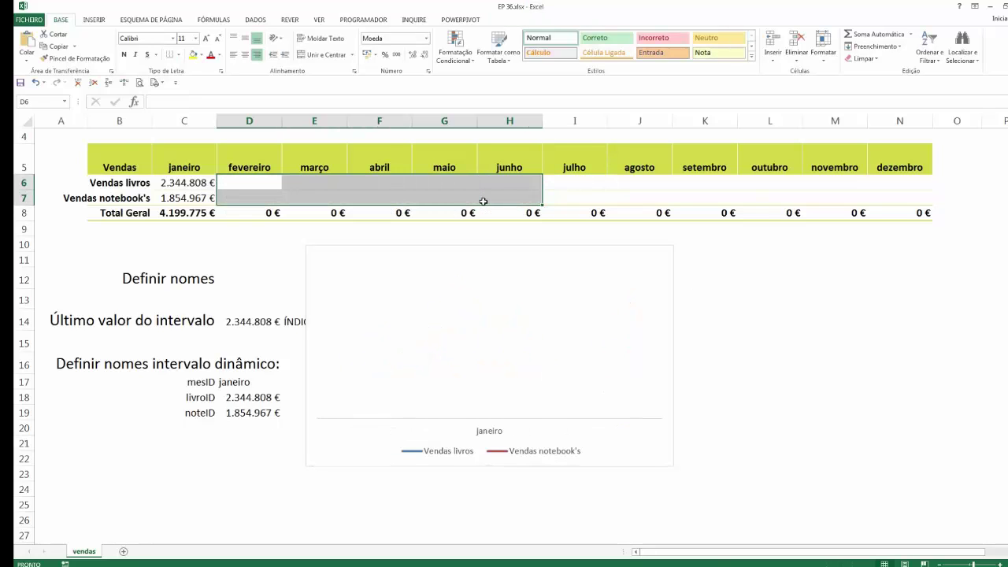
Step: Enter the fevereiro sales: 454545 for Vendas livros and 4488989 for Vendas notebook's
{"action": "left_click", "coordinate": [237, 183]}
{"action": "type", "text": "454545"}
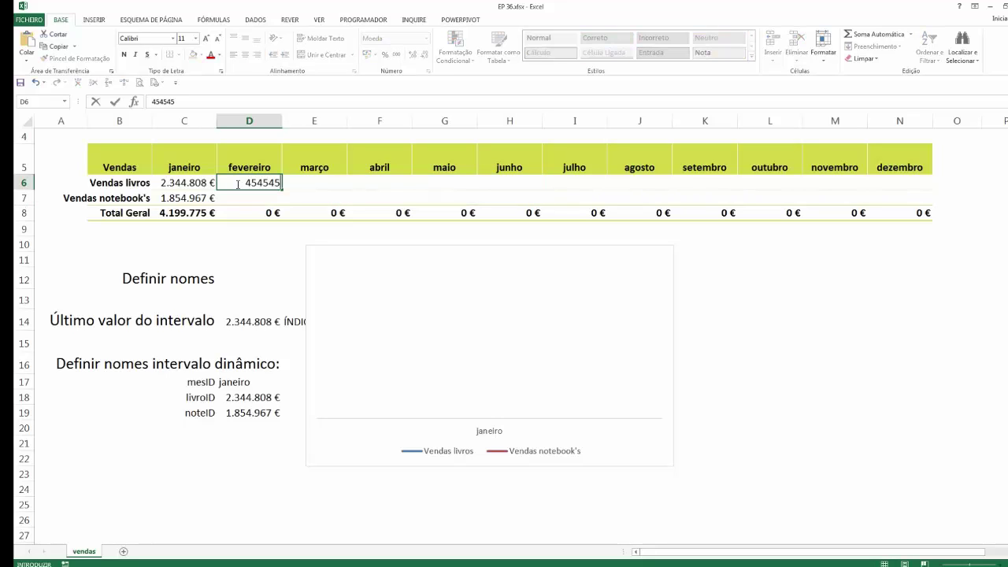
{"action": "key", "text": "Return"}
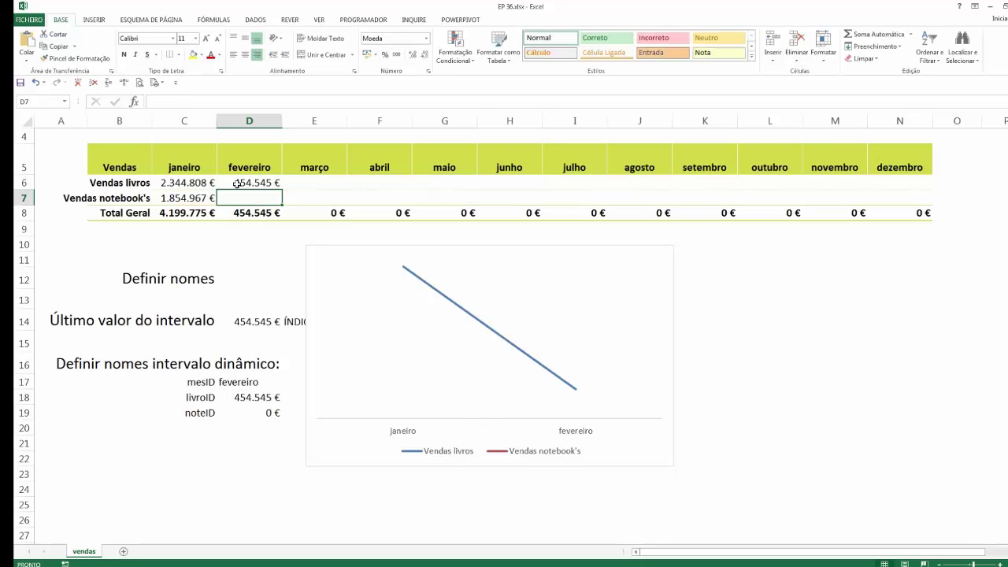
{"action": "type", "text": "4488989"}
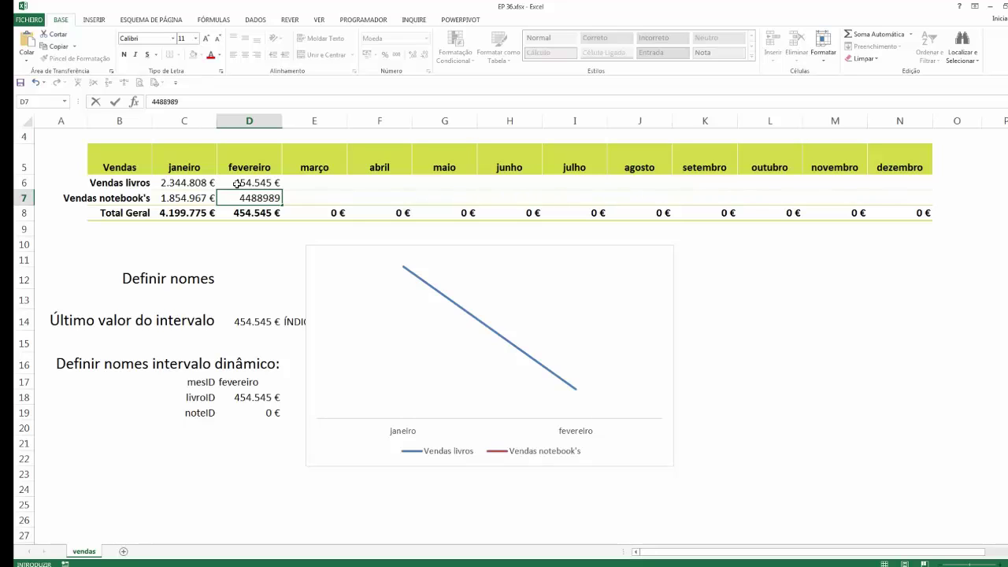
{"action": "key", "text": "Return"}
Step: Enter the março sales: 474744 for Vendas livros and 856858 for Vendas notebook's
{"action": "left_click", "coordinate": [305, 185]}
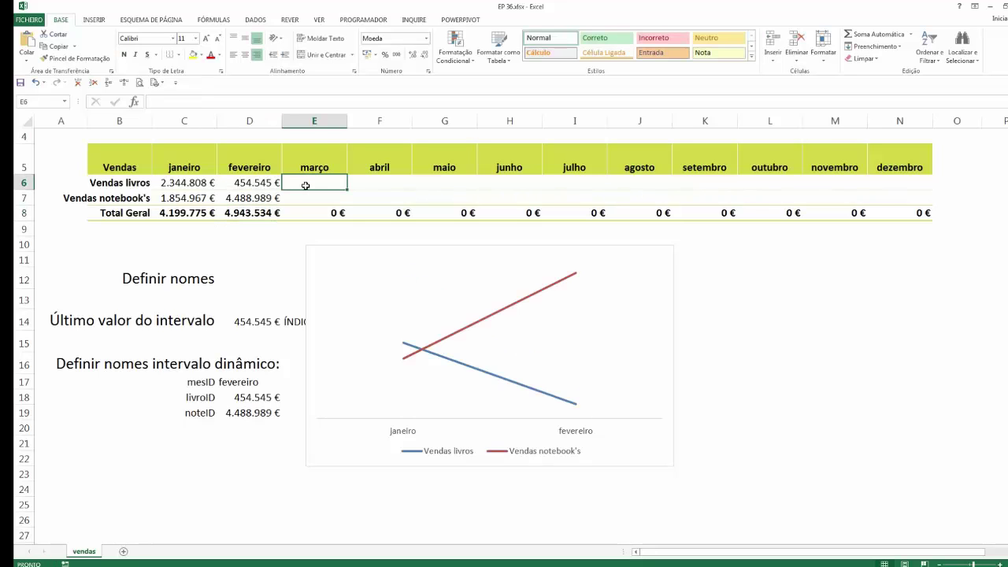
{"action": "type", "text": "474744"}
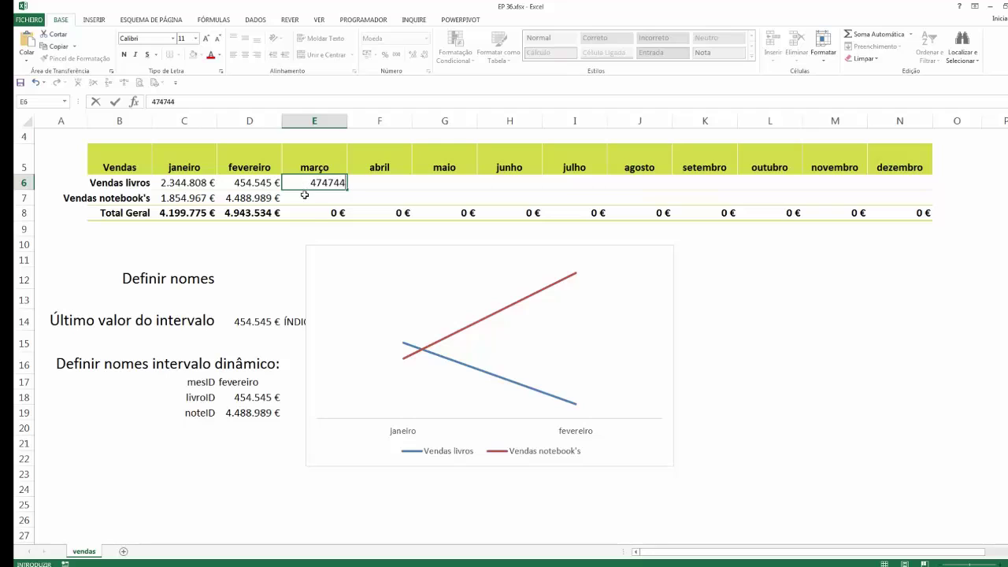
{"action": "key", "text": "Return"}
{"action": "type", "text": "856858"}
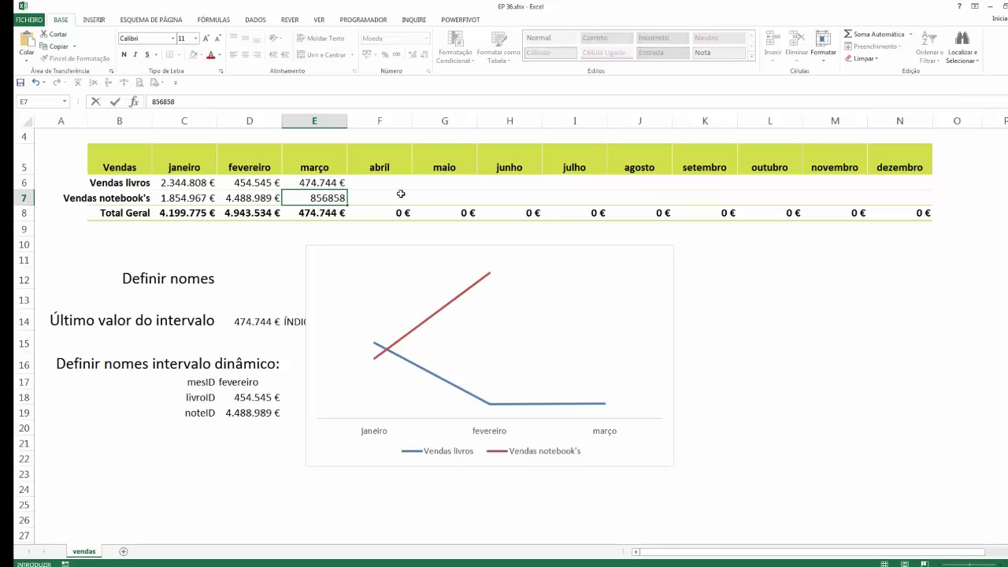
{"action": "left_click", "coordinate": [401, 194]}
Step: Enter the abril sales: 8568568 for Vendas livros and 5858585 for Vendas notebook's
{"action": "left_click", "coordinate": [404, 184]}
{"action": "type", "text": "8568568"}
{"action": "key", "text": "Return"}
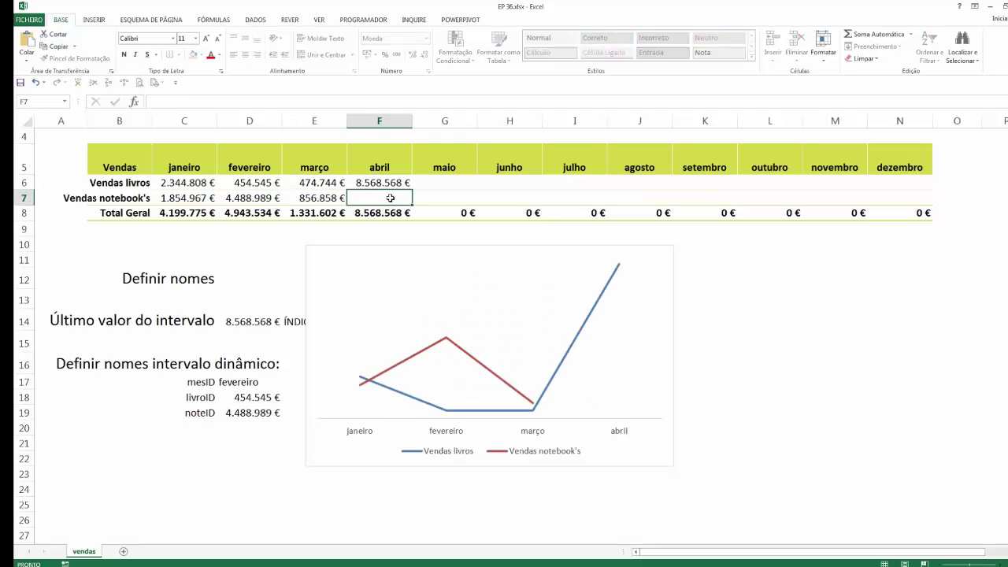
{"action": "type", "text": "5858585"}
Step: Enter the maio sales: 8585858 for Vendas livros and 585858 for Vendas notebook's
{"action": "left_click", "coordinate": [432, 184]}
{"action": "type", "text": "8585858"}
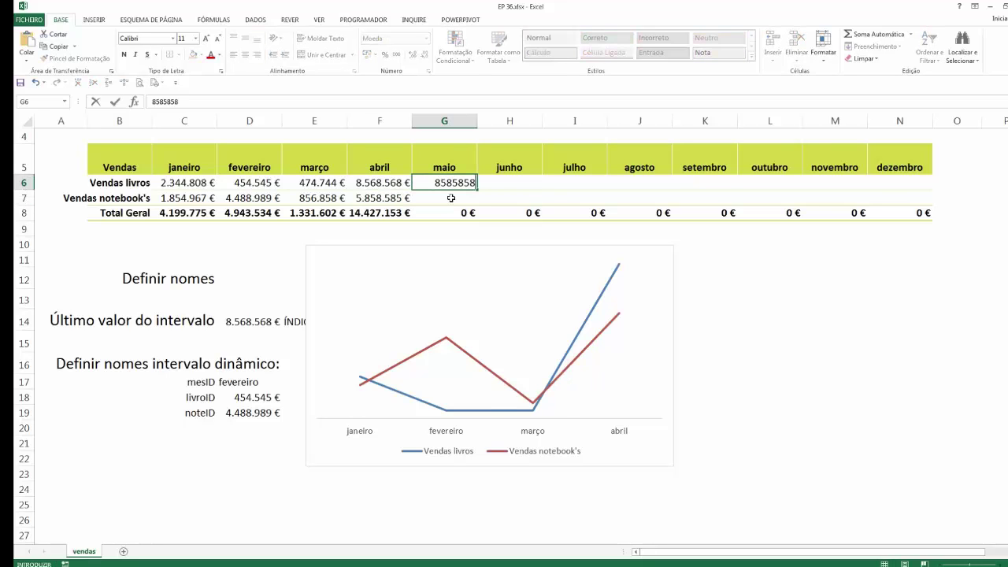
{"action": "key", "text": "Return"}
{"action": "type", "text": "585858"}
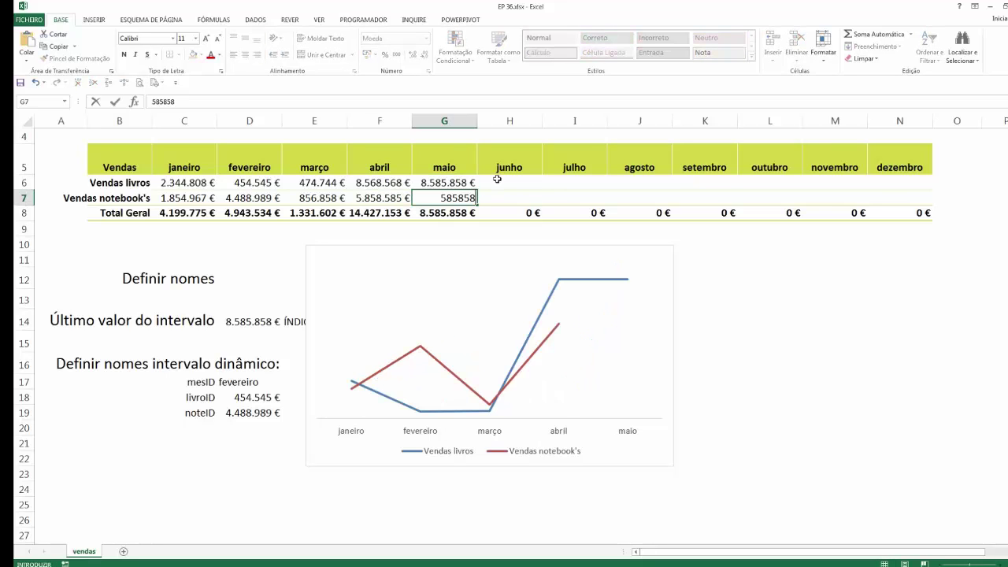
{"action": "left_click", "coordinate": [505, 195]}
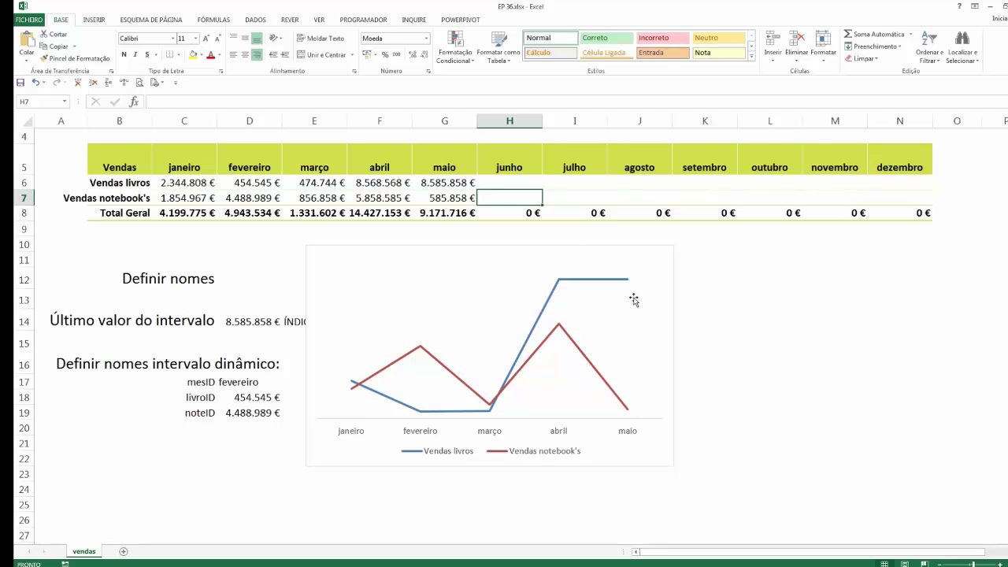
Step: Move the line chart slightly away from the list of dynamic range names and deselect it
{"action": "left_click", "coordinate": [626, 359]}
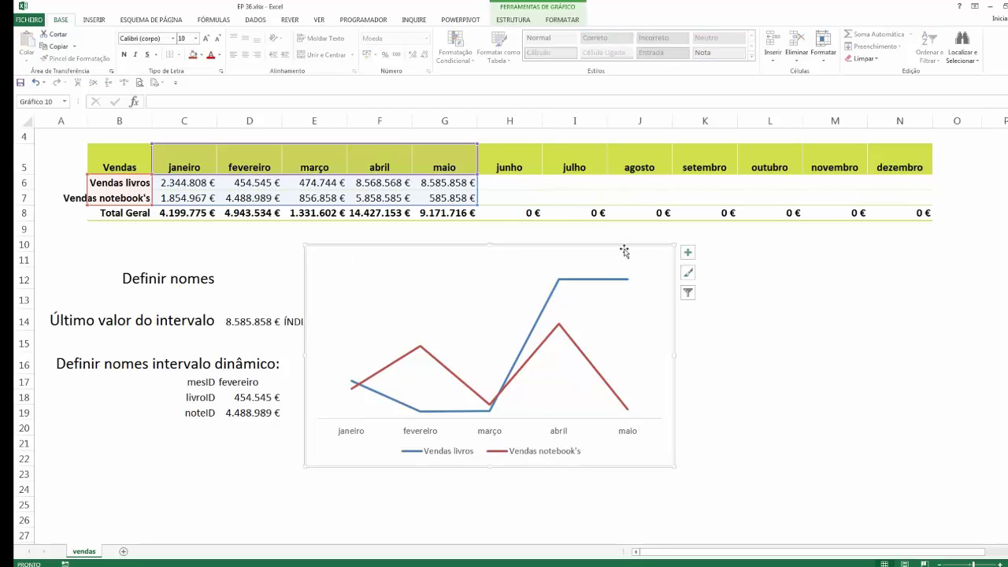
{"action": "left_click_drag", "start_coordinate": [451, 242], "coordinate": [480, 240]}
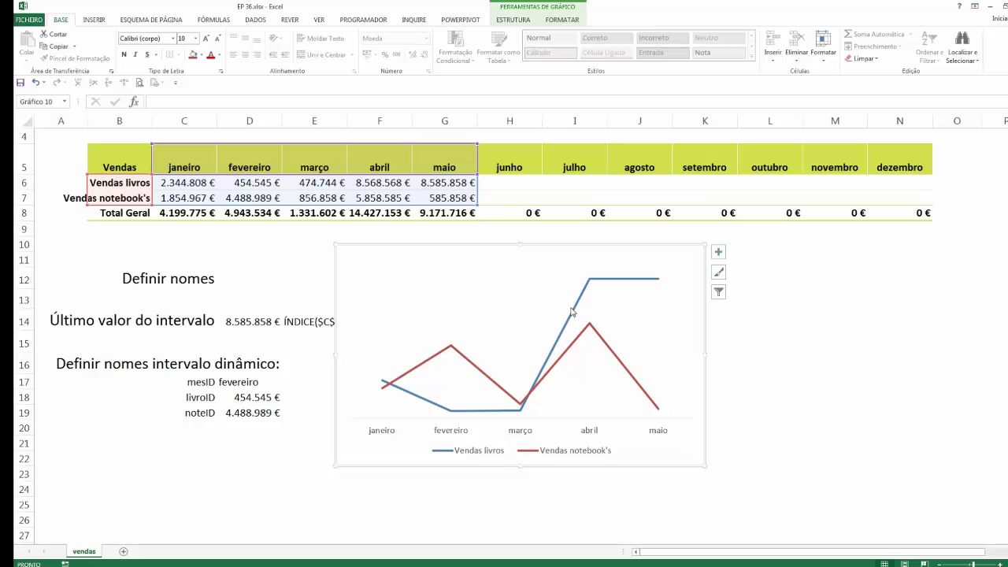
{"action": "mouse_move", "coordinate": [572, 312]}
{"action": "left_click", "coordinate": [475, 234]}
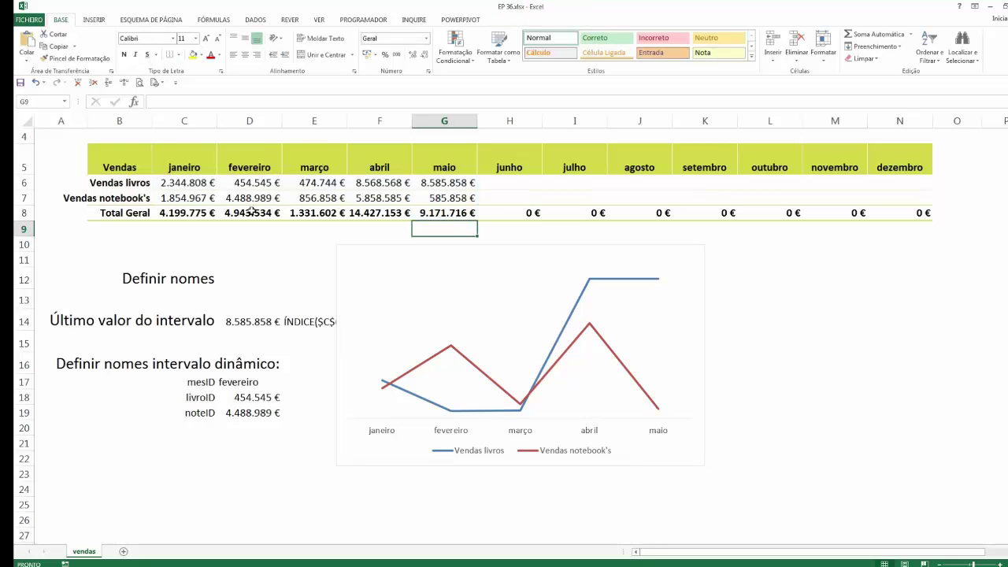
{"action": "left_click", "coordinate": [273, 259]}
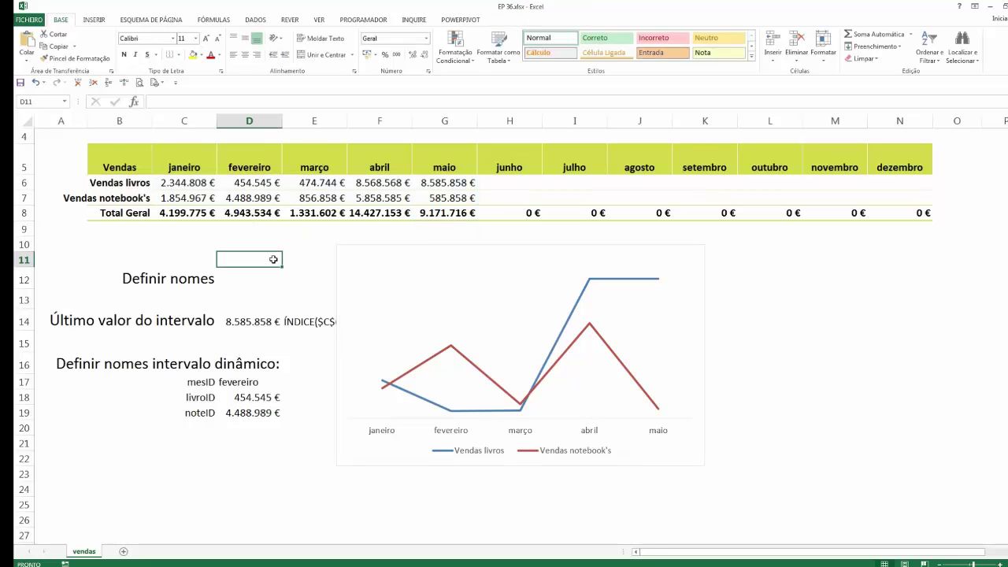